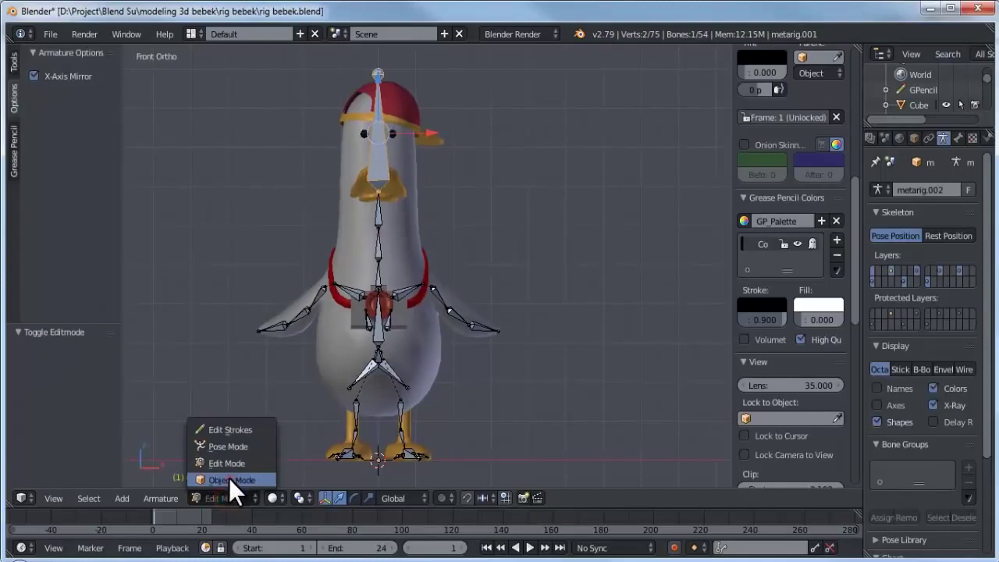
- Return the armature from Edit Mode to Object Mode and deselect every object
{"action": "left_click", "coordinate": [229, 479]}
{"action": "key", "text": "a"}
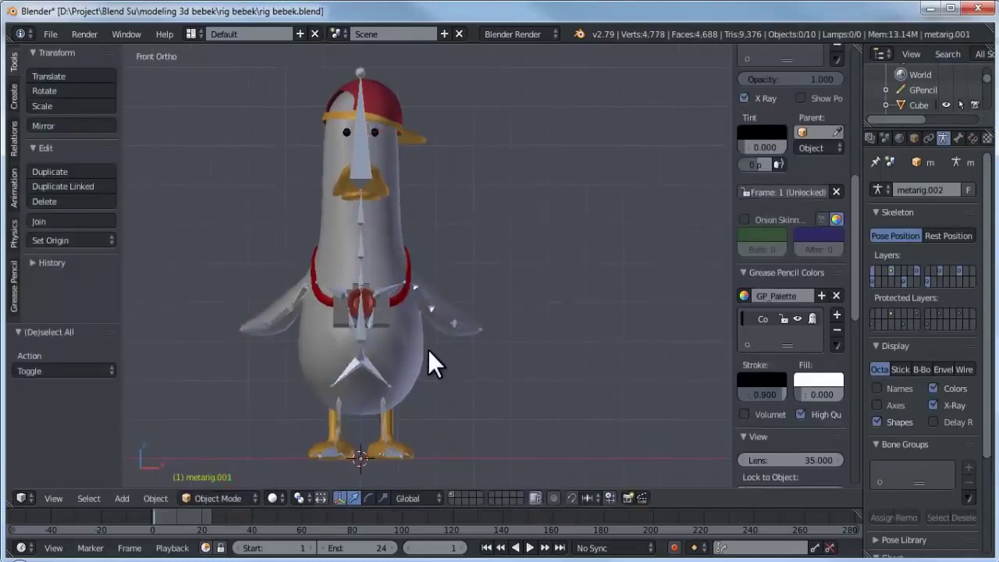
{"action": "middle_click_drag", "start_coordinate": [427, 350], "coordinate": [445, 334]}
{"action": "key", "text": "KP_1"}
{"action": "scroll", "coordinate": [402, 273], "scroll_direction": "up", "scroll_amount": 5}
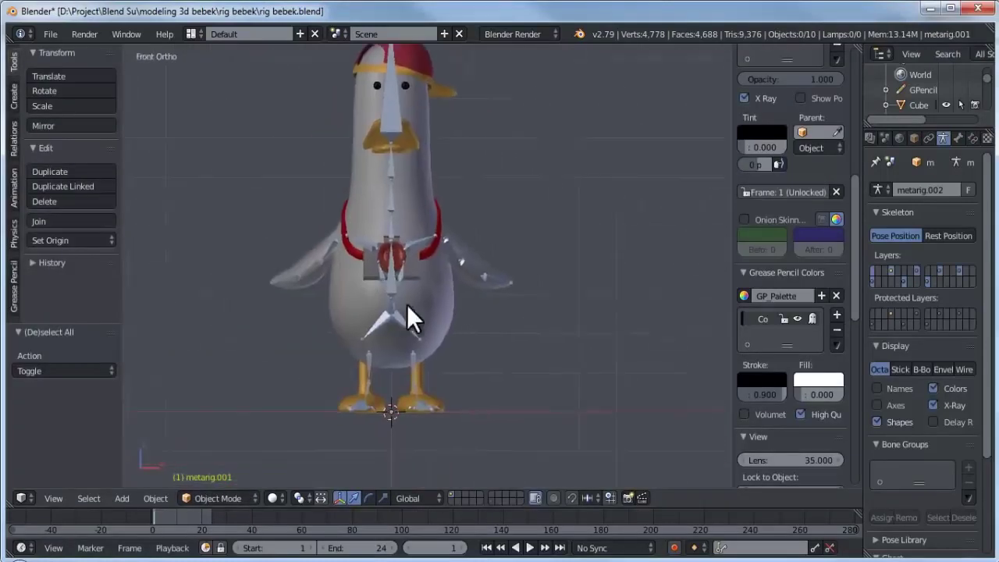
- Select the armature inside the duck and switch it to Pose Mode
{"action": "right_click", "coordinate": [384, 134]}
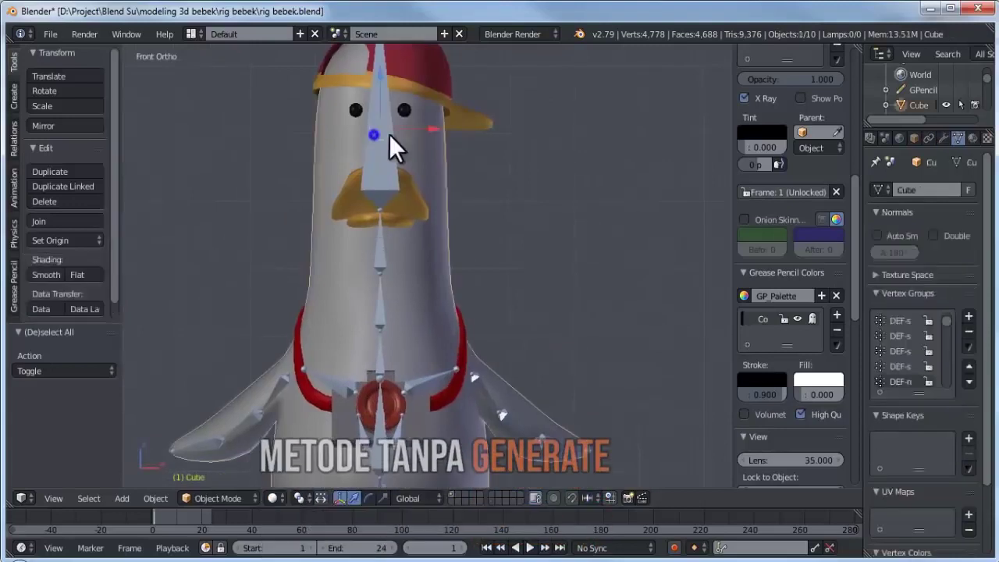
{"action": "right_click", "coordinate": [387, 168]}
{"action": "middle_click_drag", "start_coordinate": [387, 181], "coordinate": [382, 113], "text": "shift"}
{"action": "left_click", "coordinate": [217, 498]}
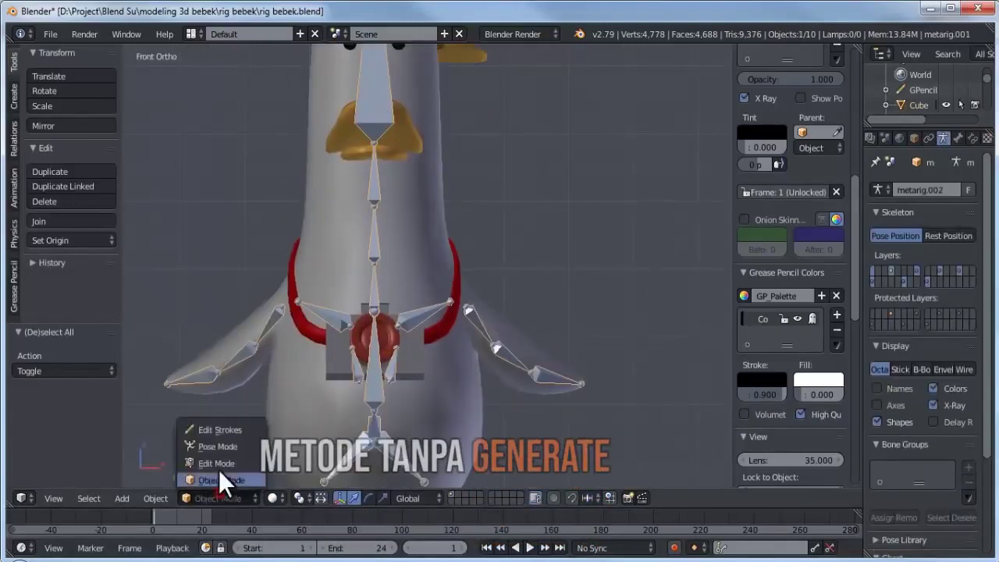
{"action": "left_click", "coordinate": [220, 444]}
- Test-rotate the upper wing bone on each side of the duck and cancel each rotation
{"action": "right_click", "coordinate": [449, 320]}
{"action": "key", "text": "r"}
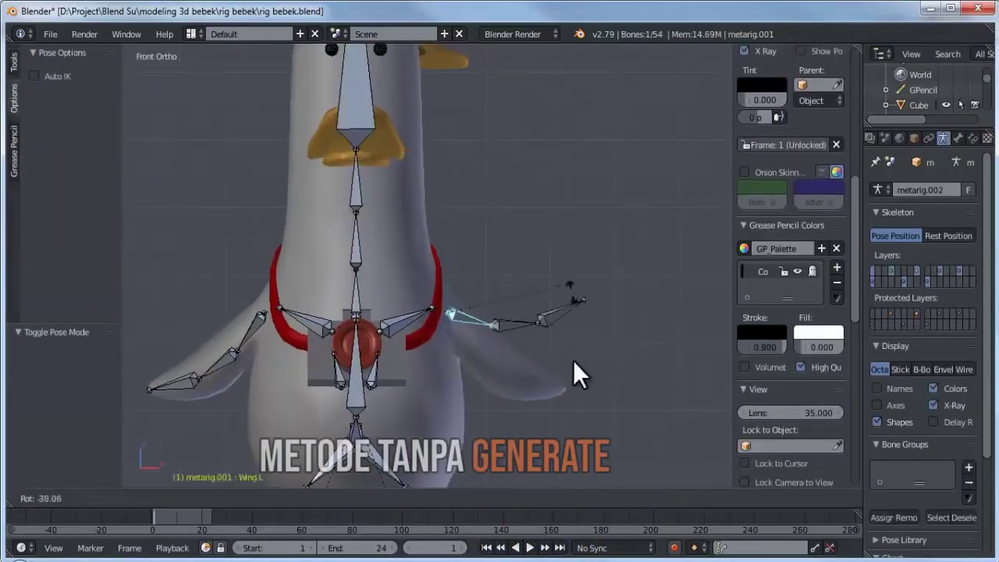
{"action": "right_click", "coordinate": [520, 283]}
{"action": "key", "text": "r"}
{"action": "right_click", "coordinate": [523, 223]}
{"action": "middle_click_drag", "start_coordinate": [358, 158], "coordinate": [415, 99], "text": "shift"}
{"action": "right_click", "coordinate": [379, 224]}
{"action": "right_click", "coordinate": [315, 258]}
{"action": "key", "text": "r"}
{"action": "right_click", "coordinate": [522, 279]}
- Test-rotate the thigh.L and pelvis.L bones to check whether the body mesh follows, cancelling each rotation
{"action": "middle_click_drag", "start_coordinate": [461, 373], "coordinate": [439, 287], "text": "shift"}
{"action": "right_click", "coordinate": [430, 379]}
{"action": "key", "text": "r"}
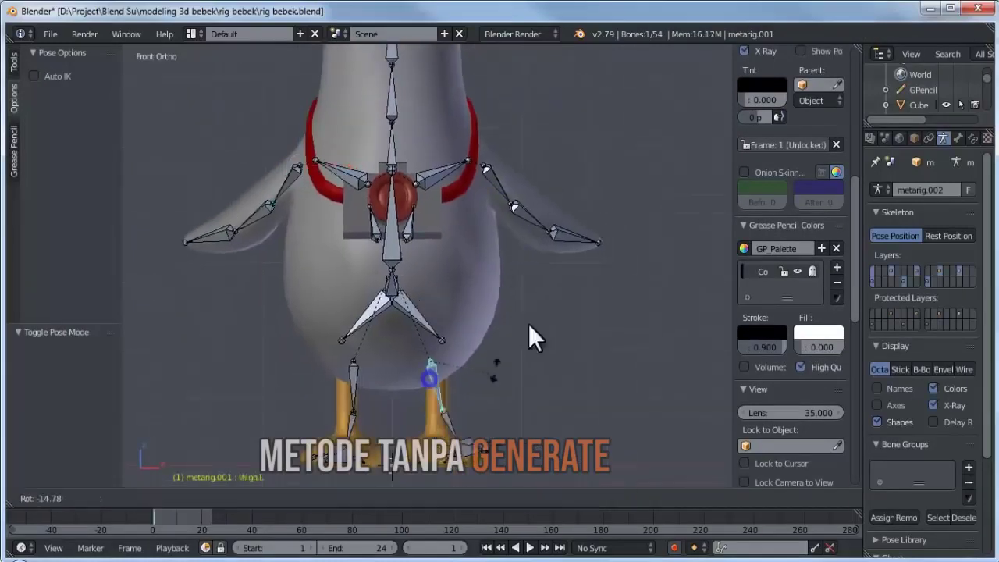
{"action": "right_click", "coordinate": [458, 400]}
{"action": "right_click", "coordinate": [344, 376]}
{"action": "right_click", "coordinate": [408, 323]}
{"action": "right_click", "coordinate": [413, 317]}
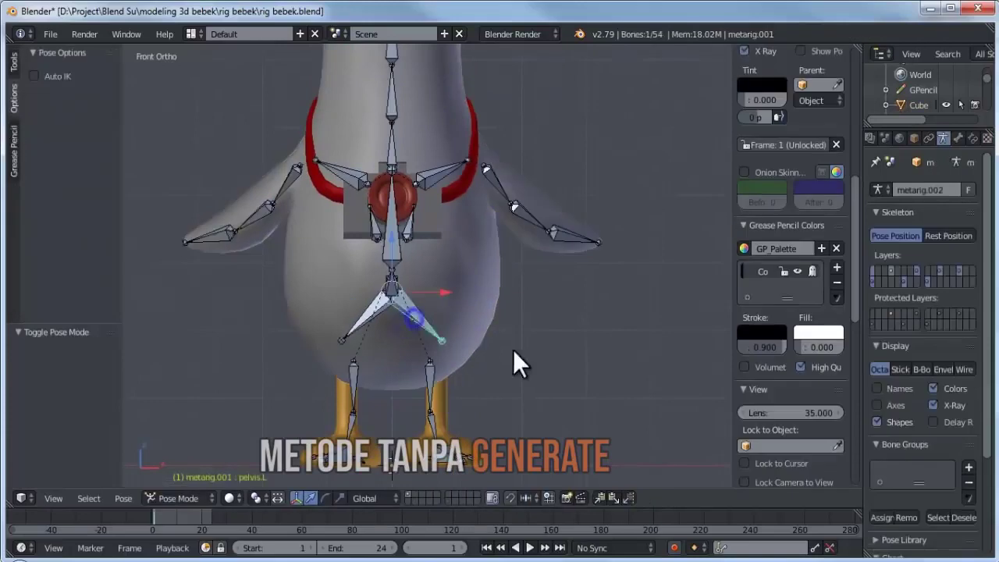
{"action": "key", "text": "r"}
{"action": "right_click", "coordinate": [465, 383]}
{"action": "right_click", "coordinate": [431, 380]}
{"action": "key", "text": "r"}
{"action": "right_click", "coordinate": [484, 367]}
- Go back to Object Mode, select the duck's body mesh and display the scene in wireframe
{"action": "middle_click_drag", "start_coordinate": [632, 265], "coordinate": [466, 254]}
{"action": "middle_click_drag", "start_coordinate": [462, 213], "coordinate": [457, 414], "text": "shift"}
{"action": "key", "text": "KP_1"}
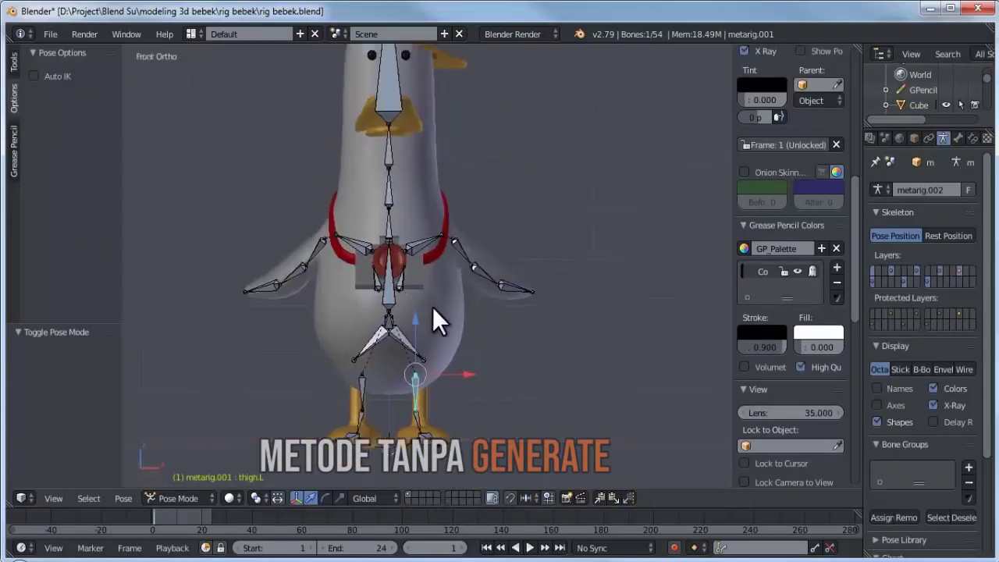
{"action": "scroll", "coordinate": [476, 117], "scroll_direction": "up", "scroll_amount": 1}
{"action": "left_click_drag", "start_coordinate": [476, 117], "coordinate": [469, 205], "text": "shift"}
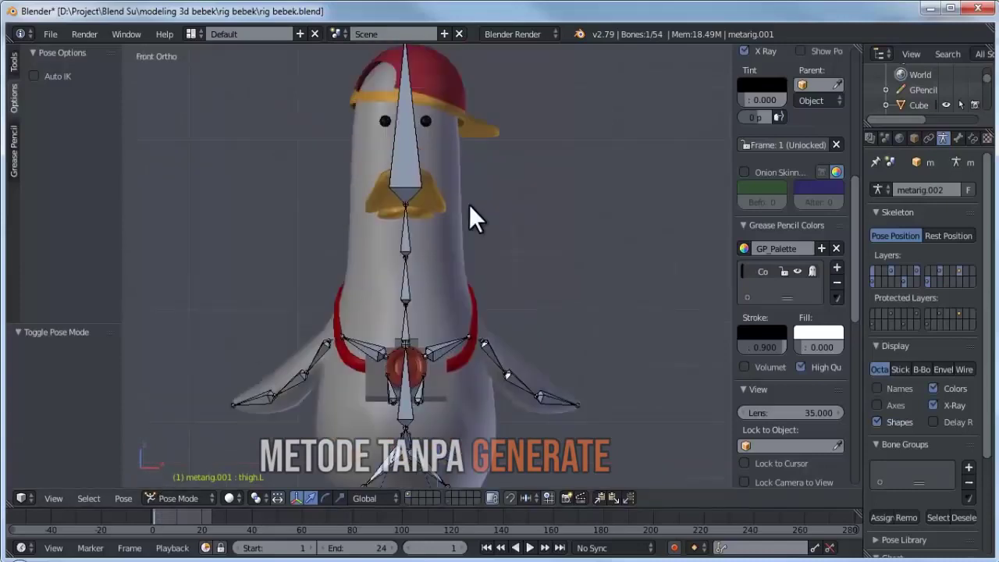
{"action": "right_click", "coordinate": [466, 200]}
{"action": "middle_click_drag", "start_coordinate": [459, 280], "coordinate": [459, 271], "text": "shift"}
{"action": "key", "text": "z"}
{"action": "middle_click_drag", "start_coordinate": [449, 373], "coordinate": [461, 342], "text": "shift"}
{"action": "scroll", "coordinate": [457, 346], "scroll_direction": "down", "scroll_amount": 2}
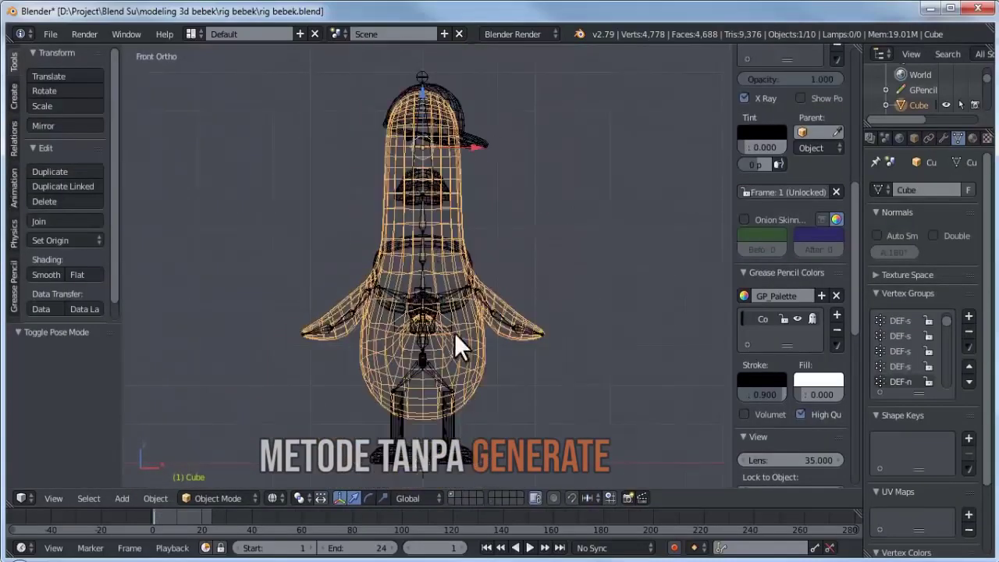
{"action": "key", "text": "z"}
{"action": "scroll", "coordinate": [468, 308], "scroll_direction": "up", "scroll_amount": 4}
{"action": "key", "text": "z"}
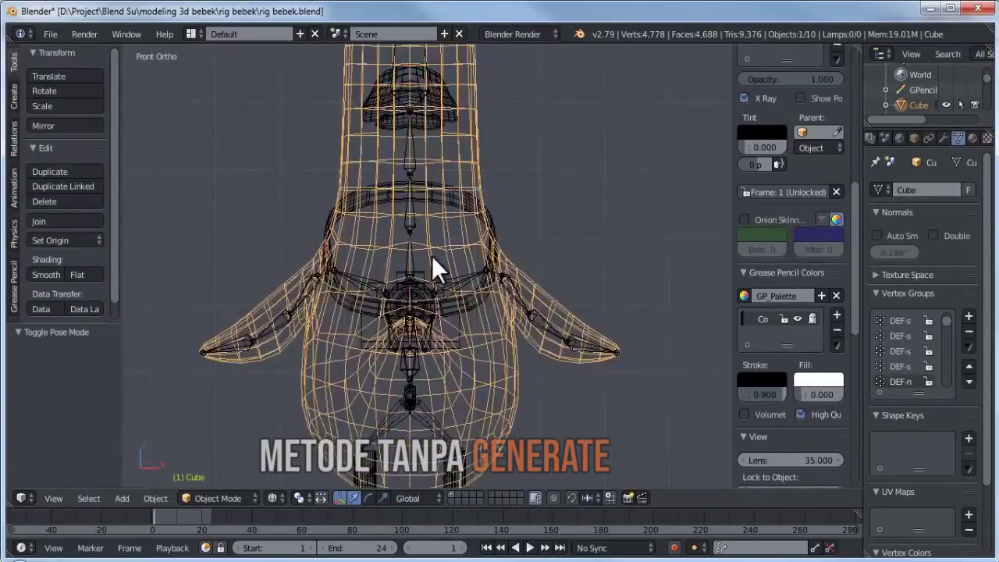
- Sketch a Grease Pencil cross beside the duck's neck with the armature in Pose Mode, and clear the sketch
{"action": "middle_click_drag", "start_coordinate": [505, 203], "coordinate": [498, 253], "text": "shift"}
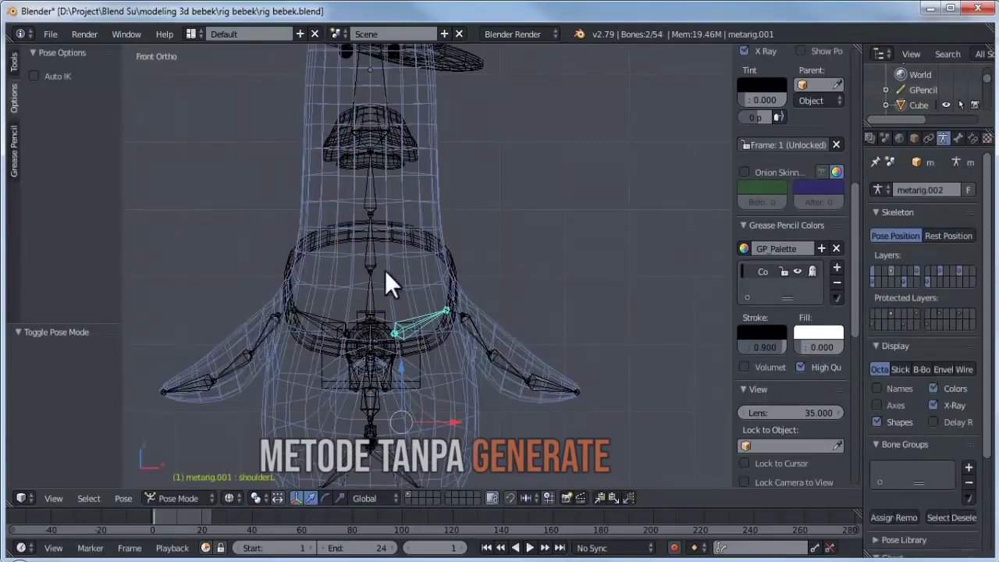
{"action": "scroll", "coordinate": [414, 316], "scroll_direction": "up", "scroll_amount": 2}
{"action": "scroll", "coordinate": [413, 318], "scroll_direction": "up", "scroll_amount": 1}
{"action": "middle_click_drag", "start_coordinate": [428, 311], "coordinate": [394, 337], "text": "shift"}
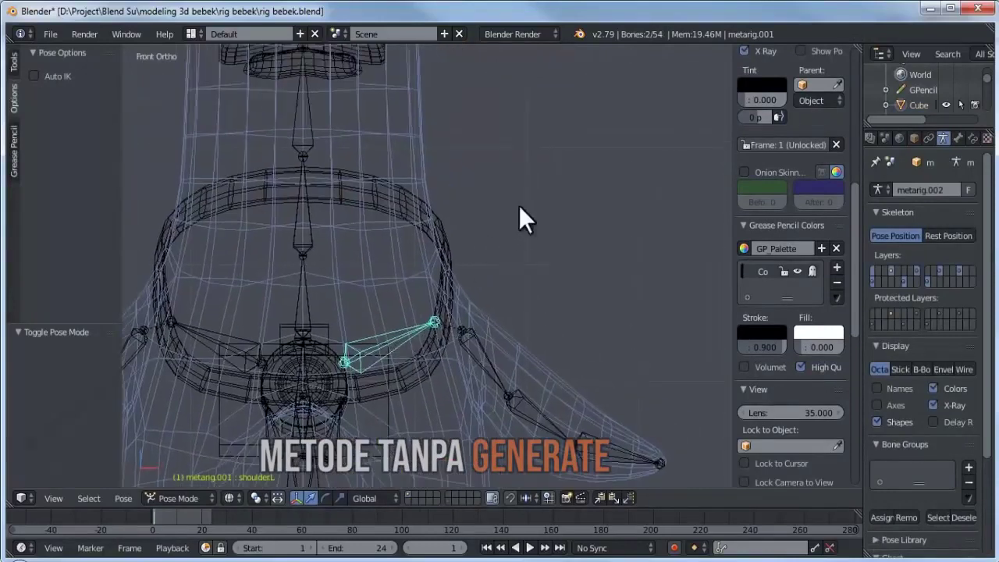
{"action": "key", "text": "d"}
{"action": "left_click_drag", "start_coordinate": [429, 143], "coordinate": [388, 203]}
{"action": "left_click_drag", "start_coordinate": [379, 152], "coordinate": [458, 204]}
{"action": "scroll", "coordinate": [459, 189], "scroll_direction": "down", "scroll_amount": 2}
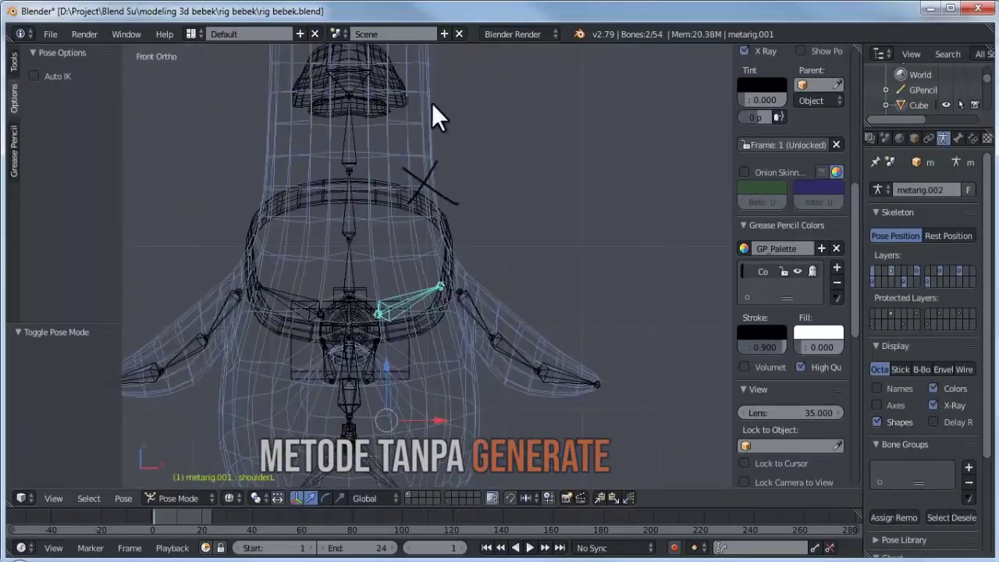
{"action": "scroll", "coordinate": [408, 303], "scroll_direction": "up", "scroll_amount": 2}
{"action": "scroll", "coordinate": [428, 277], "scroll_direction": "up", "scroll_amount": 2}
{"action": "left_click", "coordinate": [429, 271]}
{"action": "scroll", "coordinate": [404, 284], "scroll_direction": "down", "scroll_amount": 3}
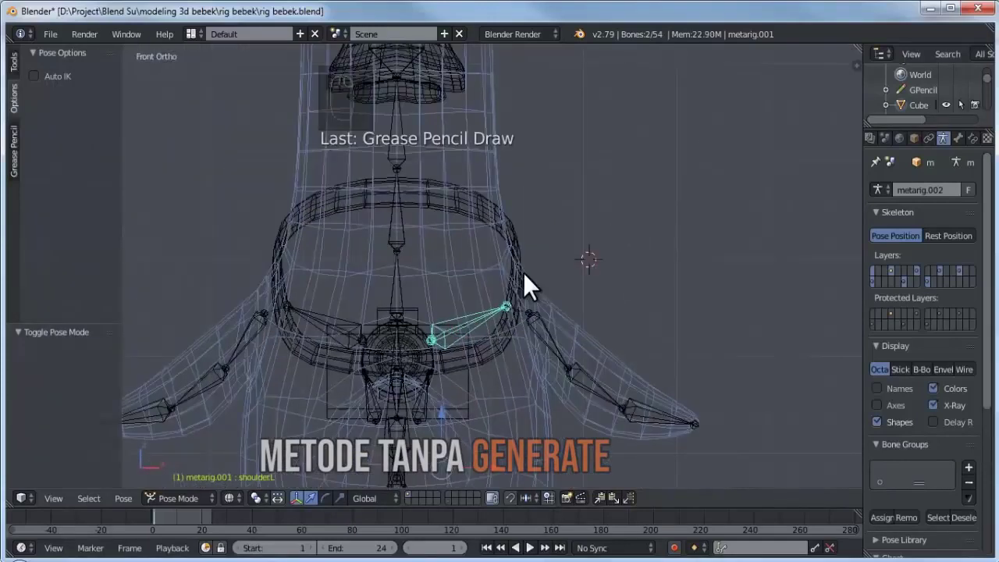
- Parent the body mesh to the armature With Automatic Weights and return to solid shading
{"action": "key", "text": "ctrl+p"}
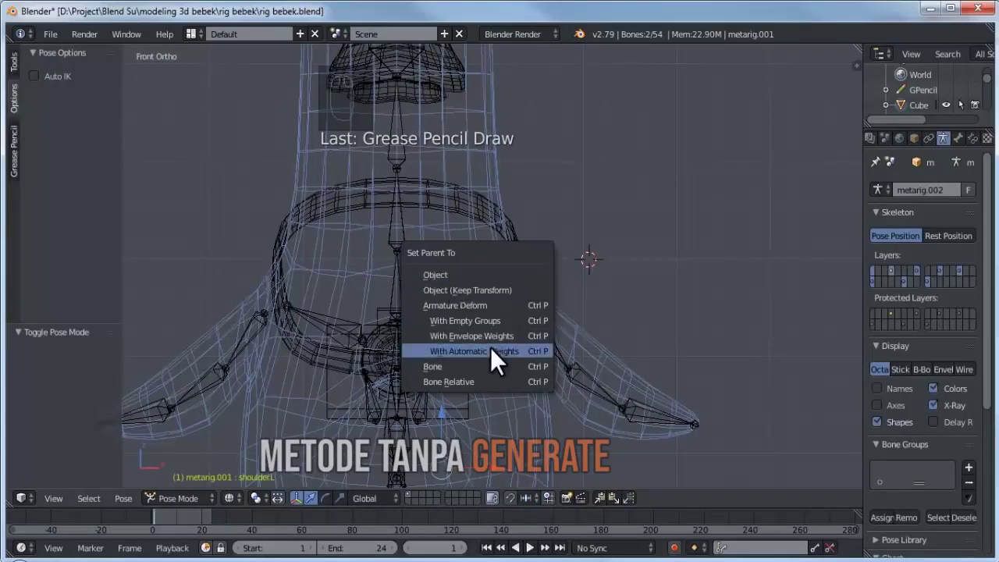
{"action": "left_click", "coordinate": [464, 351]}
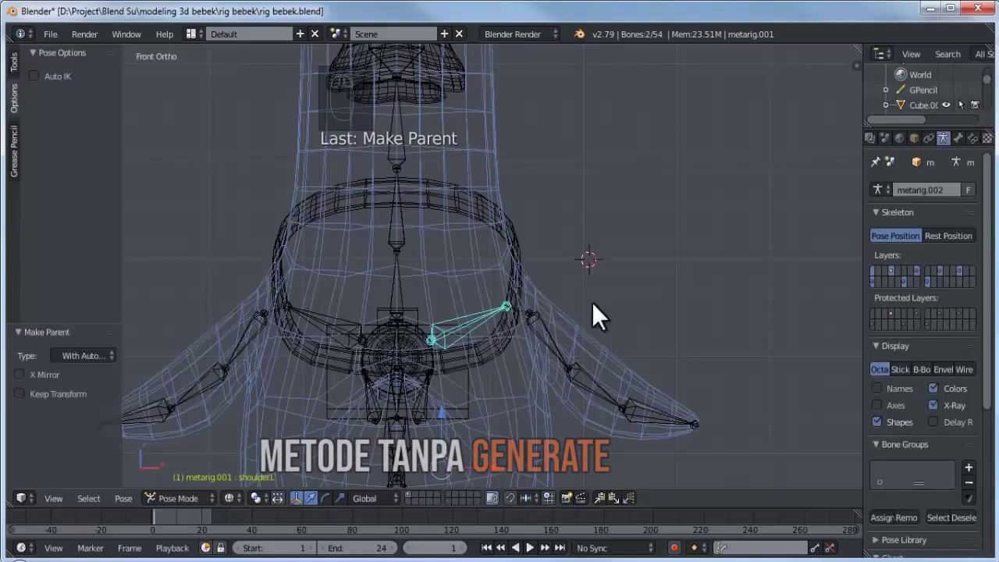
{"action": "key", "text": "z"}
{"action": "scroll", "coordinate": [588, 319], "scroll_direction": "down", "scroll_amount": 4}
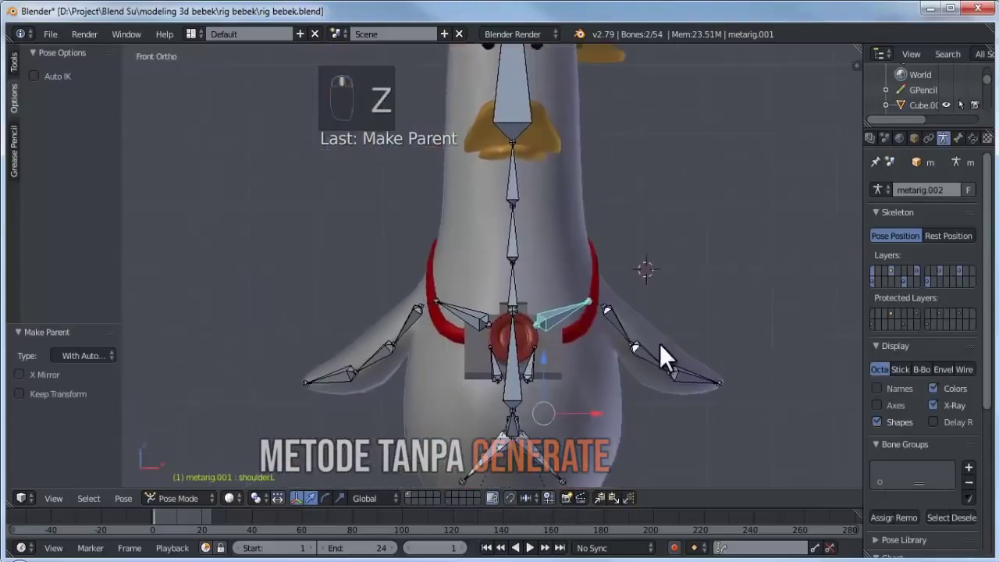
- Test-rotate the left wing bones Wing.L and Wing.001.L to check the mesh deformation, without keeping the rotations
{"action": "left_click", "coordinate": [616, 318]}
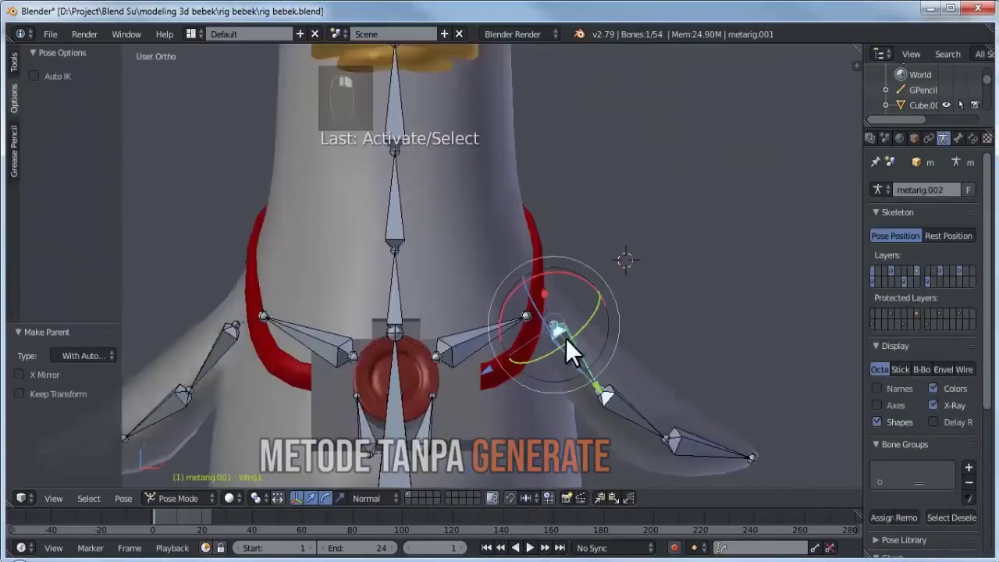
{"action": "scroll", "coordinate": [565, 337], "scroll_direction": "up", "scroll_amount": 2}
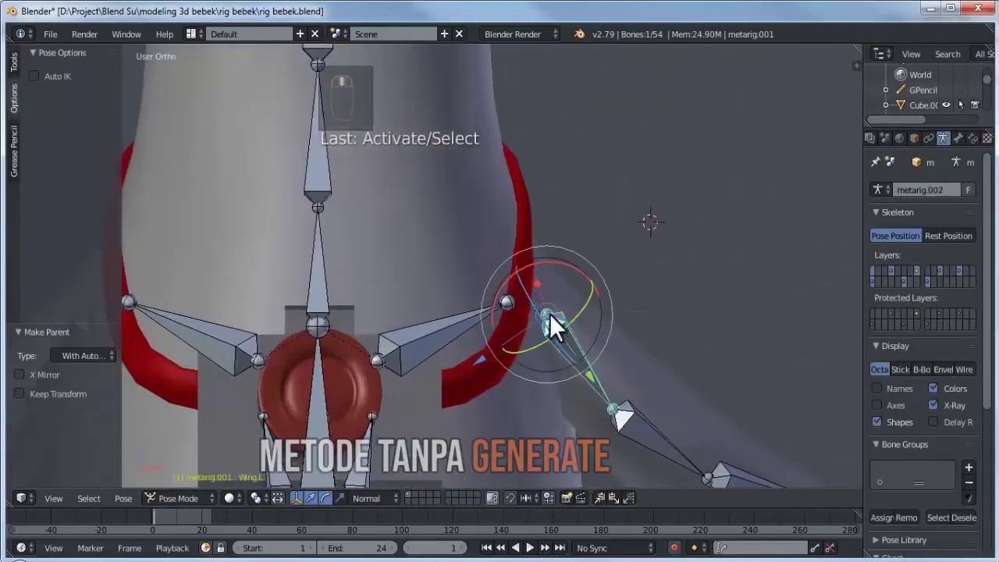
{"action": "scroll", "coordinate": [588, 417], "scroll_direction": "down", "scroll_amount": 3}
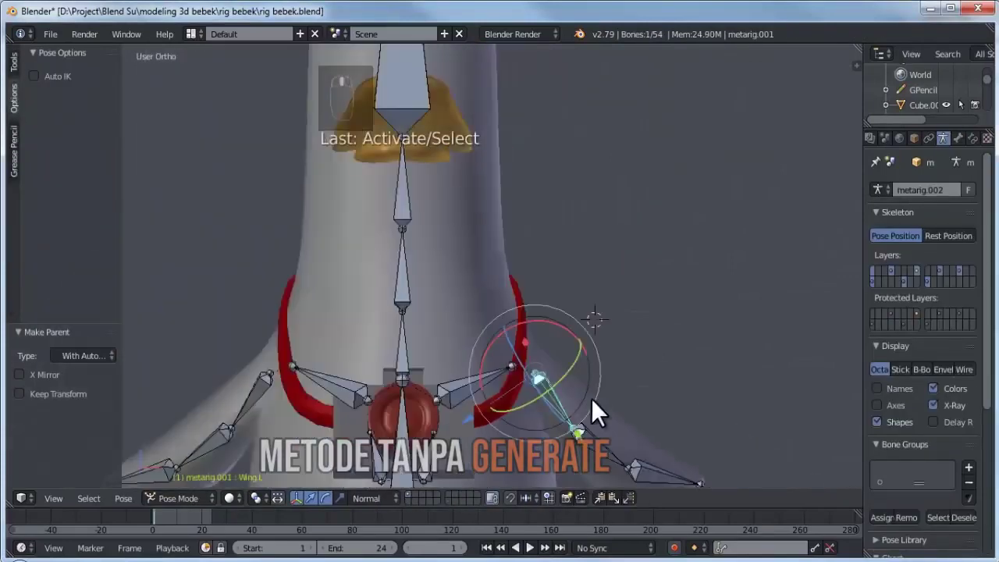
{"action": "key", "text": "r"}
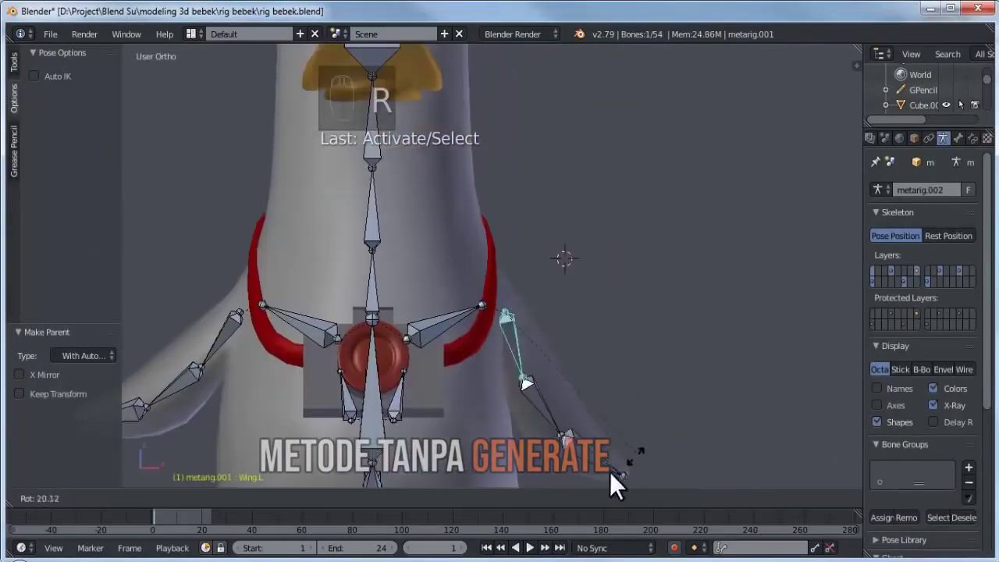
{"action": "left_click", "coordinate": [594, 314]}
{"action": "key", "text": "r"}
{"action": "key", "text": "r"}
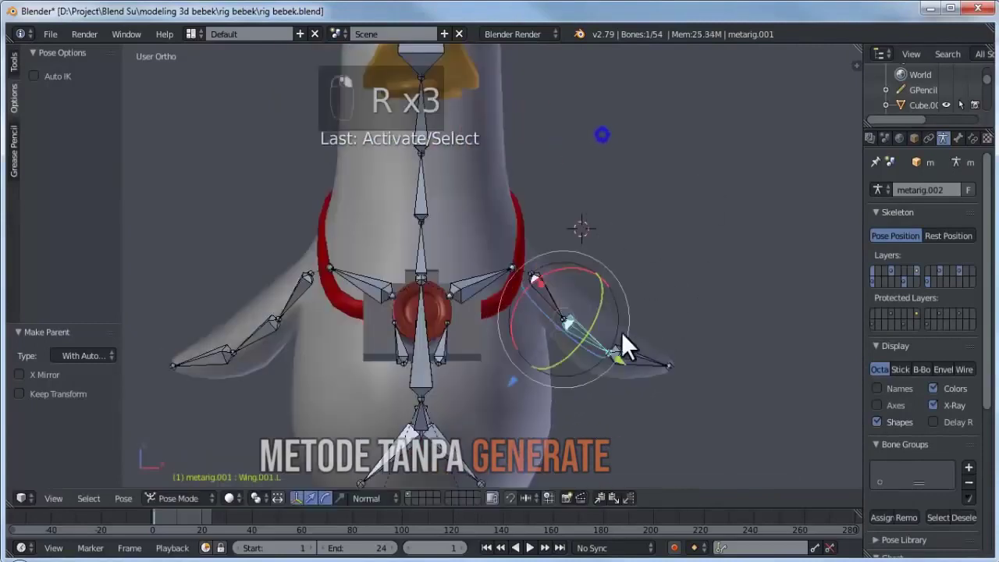
{"action": "key", "text": "r"}
{"action": "right_click", "coordinate": [680, 357]}
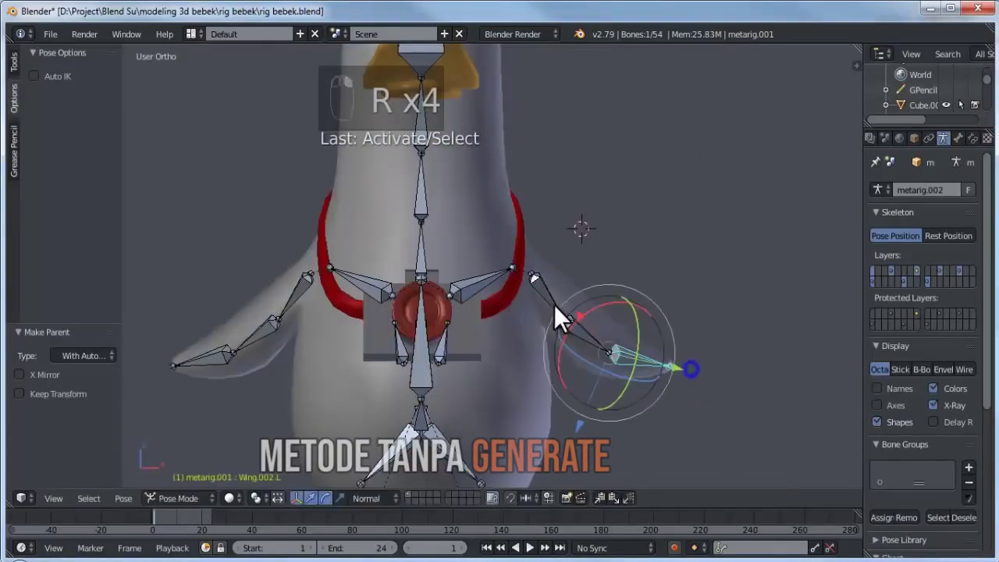
- Test-rotate the upper wing bones on both sides of the duck without keeping the rotations
{"action": "right_click", "coordinate": [554, 304]}
{"action": "key", "text": "r"}
{"action": "right_click", "coordinate": [305, 281]}
{"action": "key", "text": "r"}
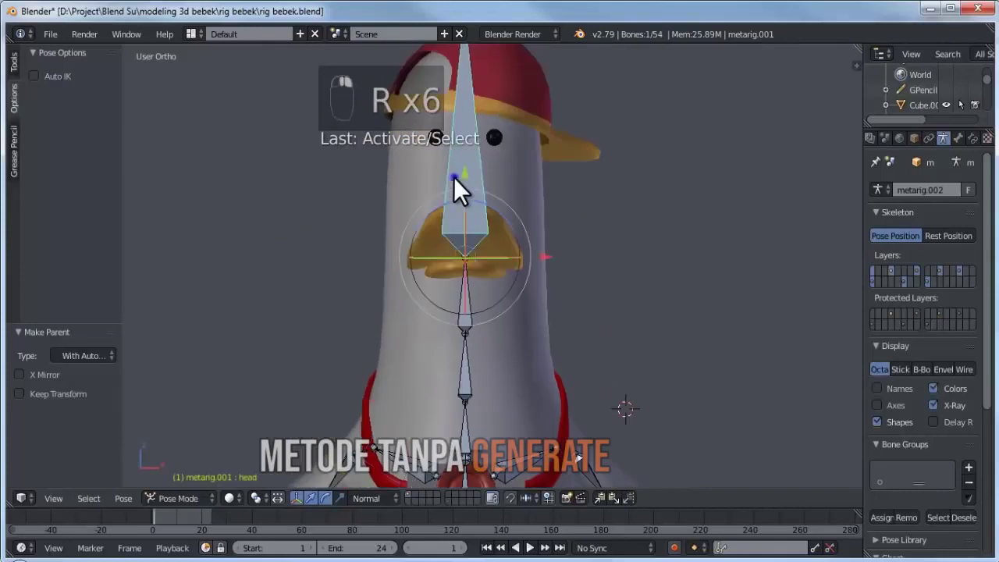
- Test-rotate the head bone while viewing the duck from the front and from the side
{"action": "key", "text": "r"}
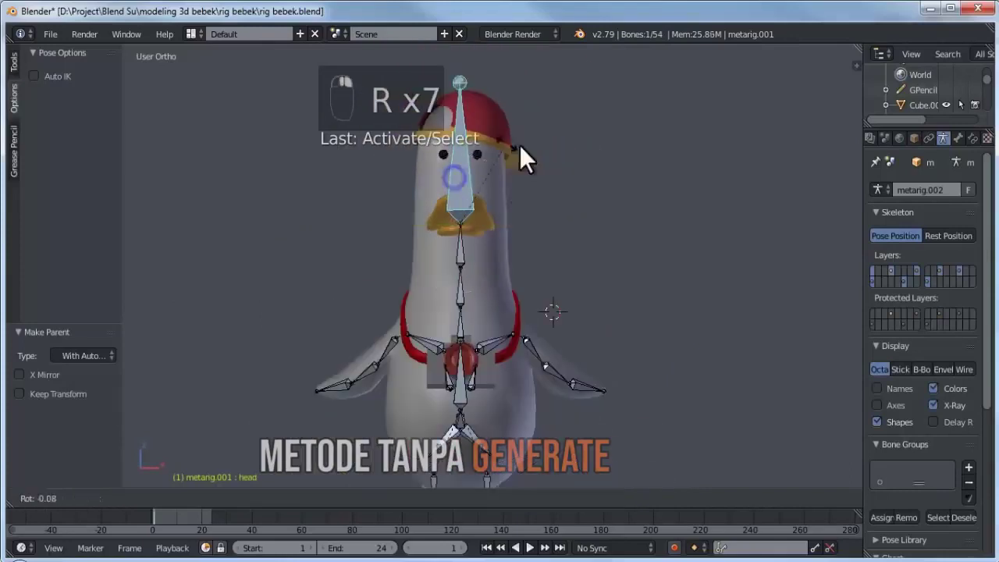
{"action": "key", "text": "r"}
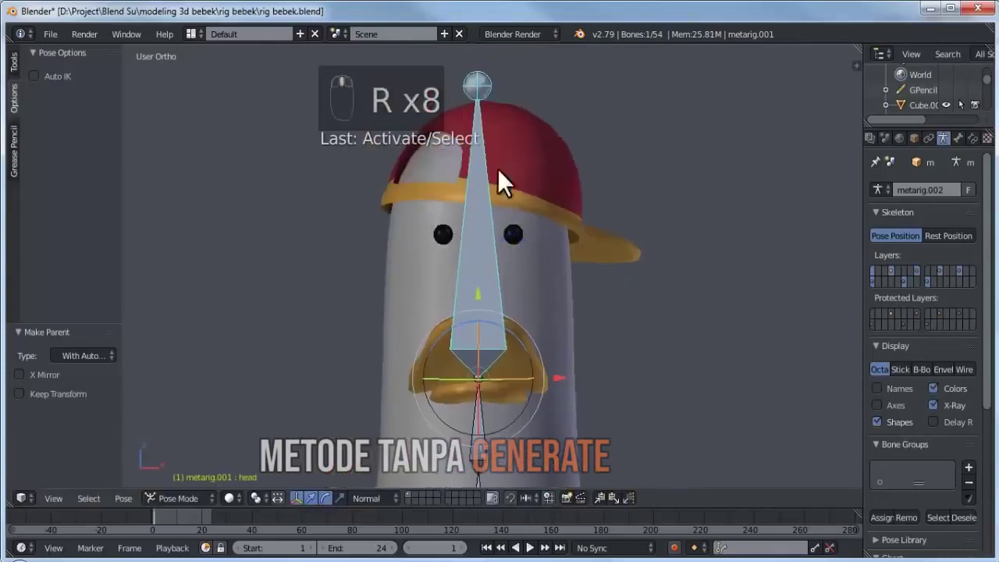
{"action": "key", "text": "r"}
{"action": "key", "text": "r"}
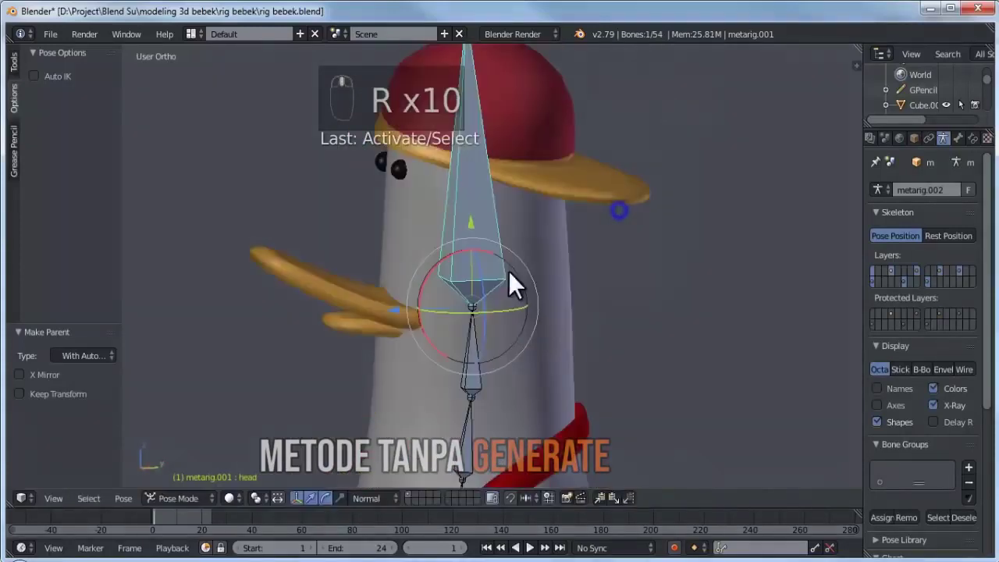
- Test-rotate the head bone in front view and the neck.002 bone below it, cancelling the rotations
{"action": "key", "text": "KP_1"}
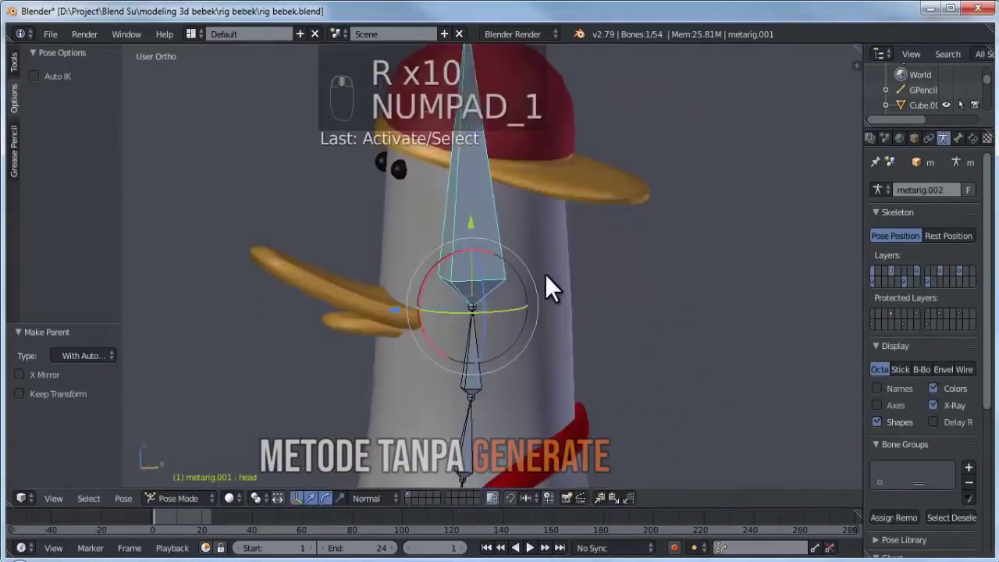
{"action": "key", "text": "r"}
{"action": "right_click", "coordinate": [466, 207]}
{"action": "key", "text": "r"}
{"action": "scroll", "coordinate": [476, 199], "scroll_direction": "down", "scroll_amount": 3}
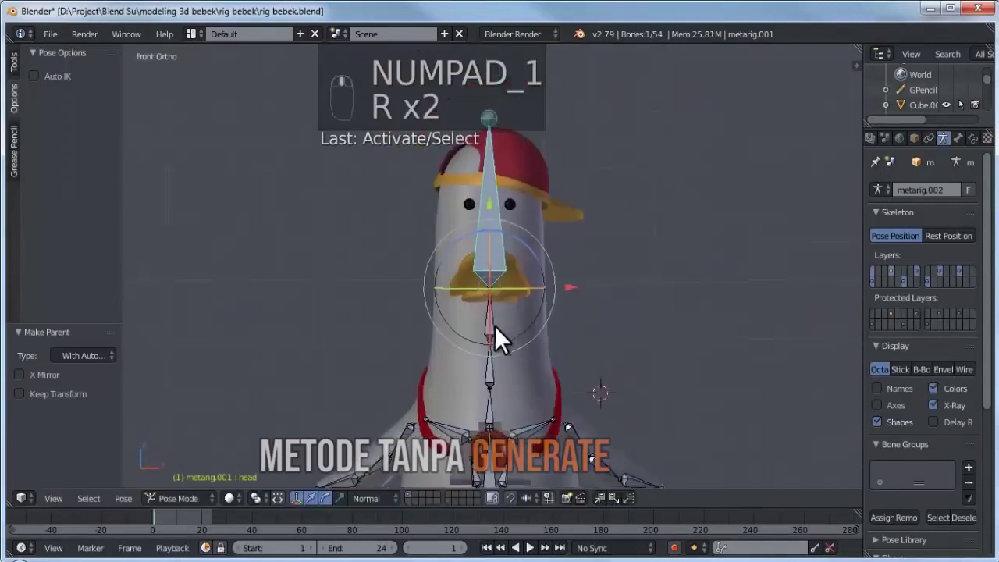
{"action": "scroll", "coordinate": [494, 327], "scroll_direction": "up", "scroll_amount": 2}
{"action": "key", "text": "r"}
{"action": "right_click", "coordinate": [615, 256]}
{"action": "key", "text": "r"}
{"action": "right_click", "coordinate": [598, 265]}
{"action": "right_click", "coordinate": [487, 343]}
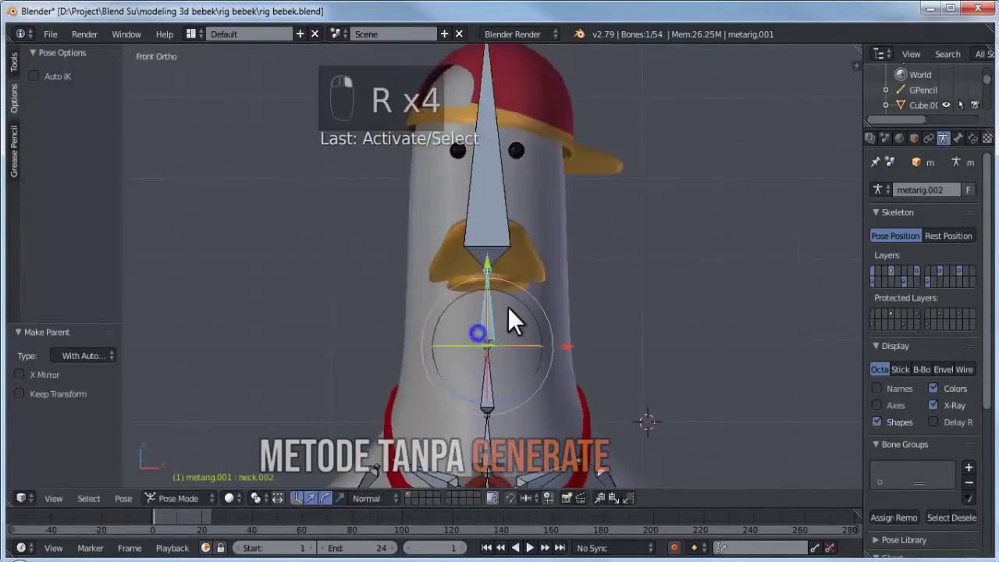
{"action": "key", "text": "r"}
- Test-rotate the spine.002 bone near the tail in the right side view and cancel the rotation
{"action": "scroll", "coordinate": [499, 421], "scroll_direction": "down", "scroll_amount": 2}
{"action": "middle_click_drag", "start_coordinate": [510, 478], "coordinate": [500, 300], "text": "shift"}
{"action": "scroll", "coordinate": [500, 266], "scroll_direction": "up", "scroll_amount": 1}
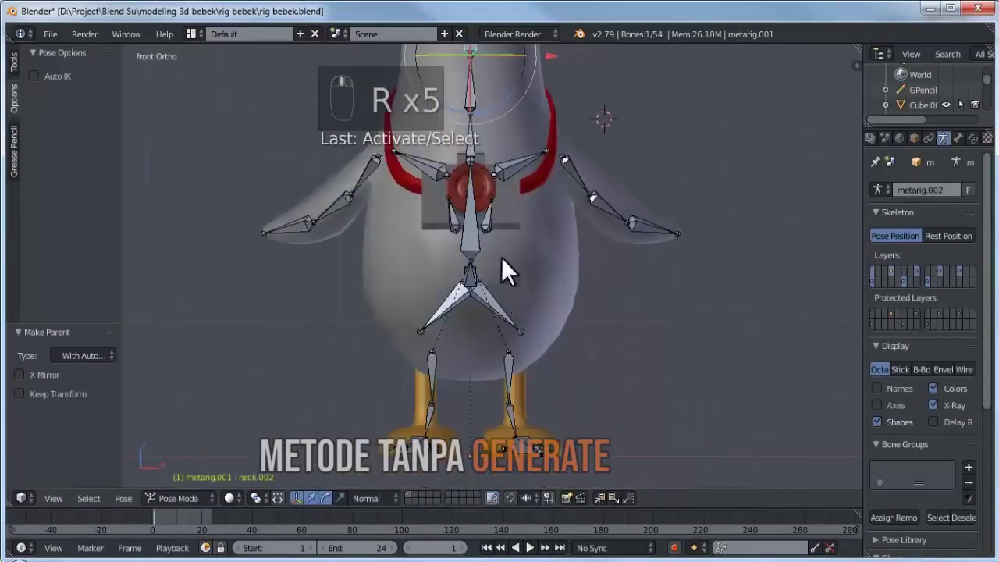
{"action": "right_click", "coordinate": [421, 370]}
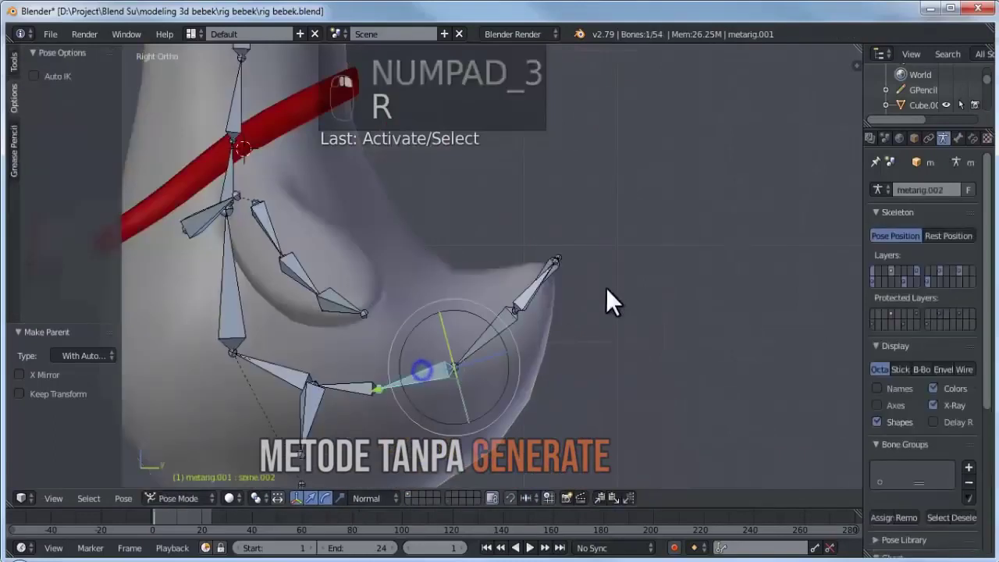
{"action": "key", "text": "r"}
{"action": "right_click", "coordinate": [559, 279]}
- Test-rotate the spine.003 bone in the lower body in the right side view and cancel the rotations
{"action": "scroll", "coordinate": [555, 282], "scroll_direction": "down", "scroll_amount": 3}
{"action": "right_click", "coordinate": [437, 356]}
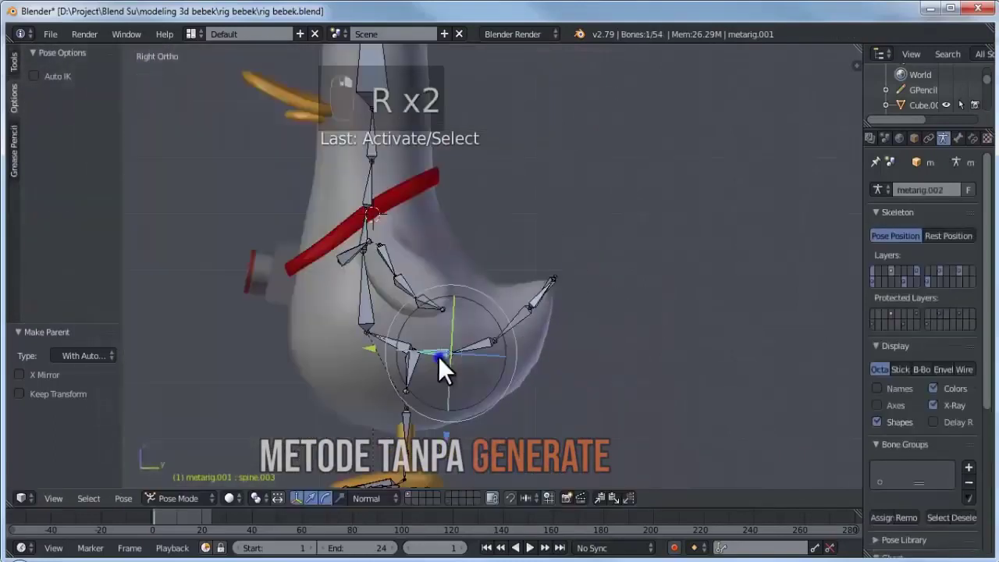
{"action": "key", "text": "r"}
{"action": "right_click", "coordinate": [605, 329]}
{"action": "scroll", "coordinate": [562, 264], "scroll_direction": "down", "scroll_amount": 2}
{"action": "key", "text": "r"}
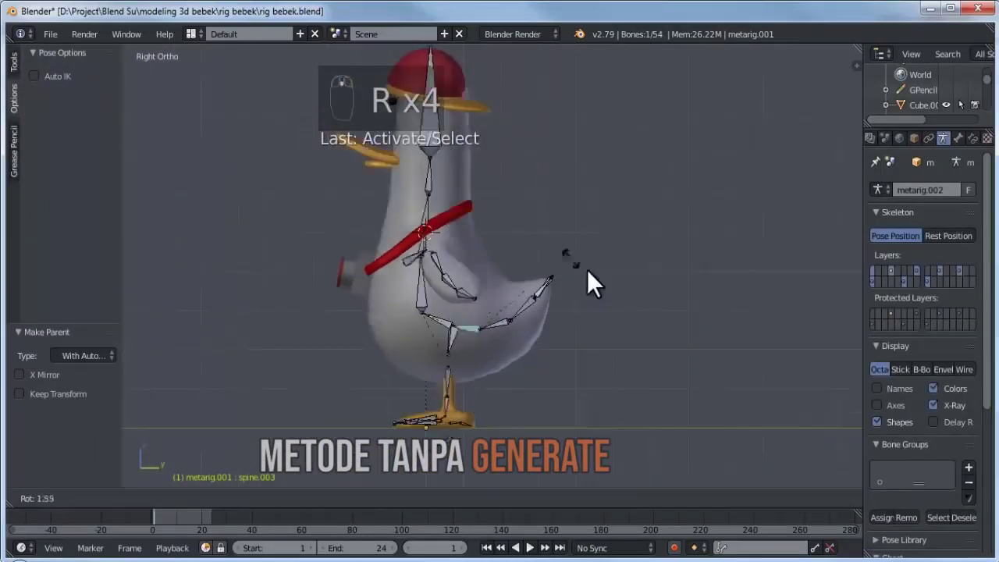
{"action": "right_click", "coordinate": [587, 269]}
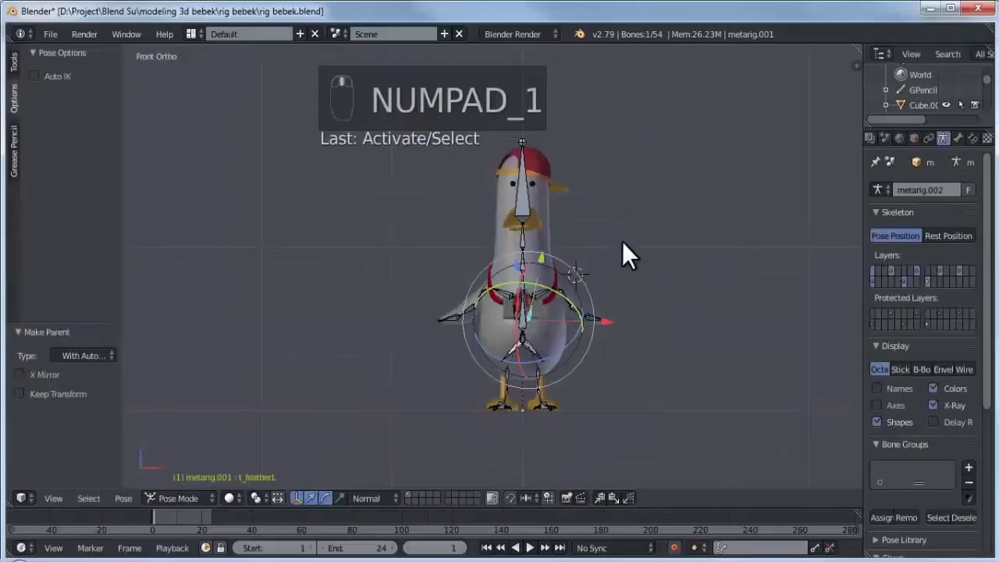
- Test-rotate the duck's upper left wing bone in front view and cancel the rotation
{"action": "scroll", "coordinate": [568, 344], "scroll_direction": "up", "scroll_amount": 4}
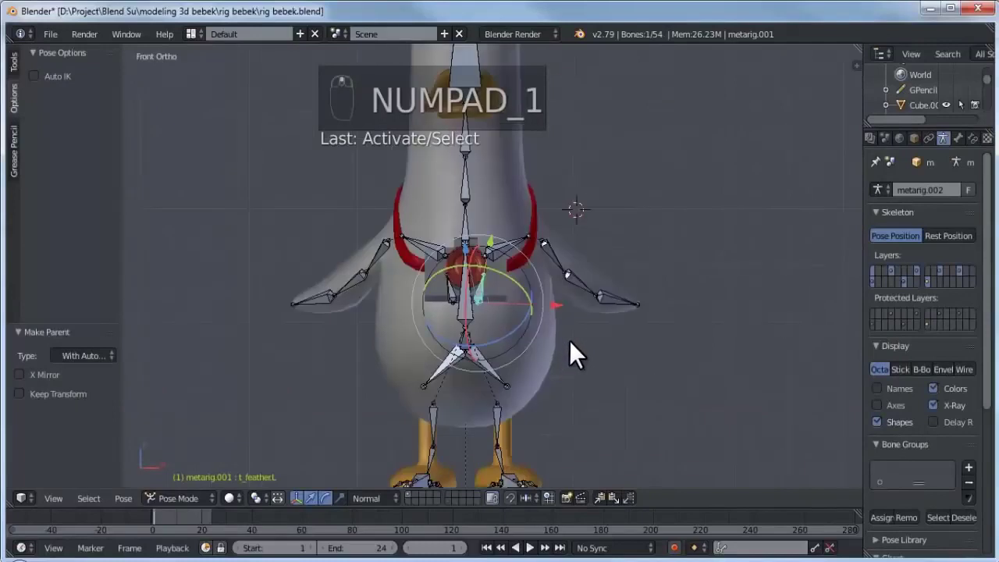
{"action": "middle_click_drag", "start_coordinate": [549, 347], "coordinate": [495, 367], "text": "shift"}
{"action": "scroll", "coordinate": [495, 327], "scroll_direction": "down", "scroll_amount": 3}
{"action": "middle_click_drag", "start_coordinate": [494, 273], "coordinate": [398, 388]}
{"action": "key", "text": "KP_1"}
{"action": "scroll", "coordinate": [480, 387], "scroll_direction": "up", "scroll_amount": 4}
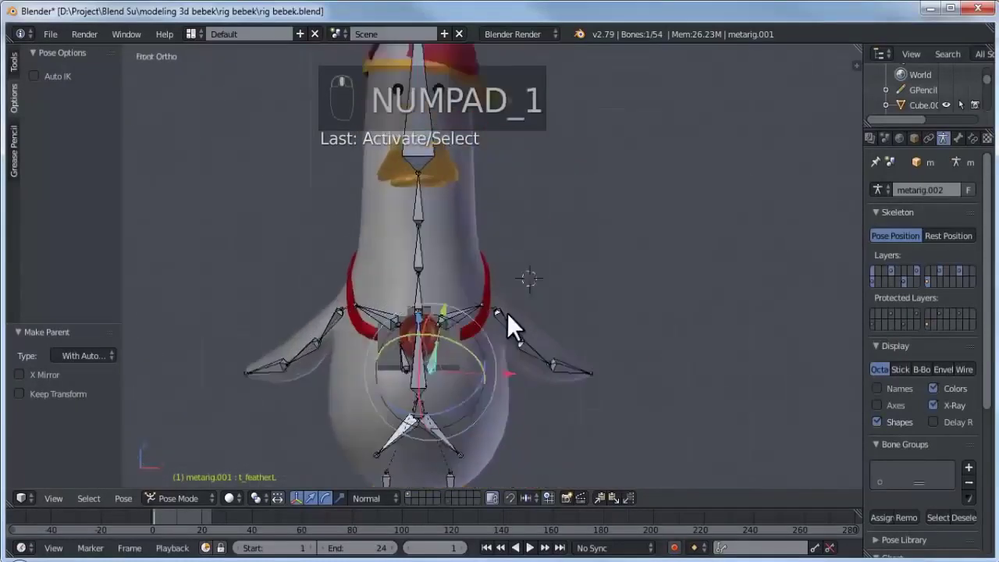
{"action": "right_click", "coordinate": [546, 386]}
{"action": "key", "text": "r"}
{"action": "right_click", "coordinate": [523, 289]}
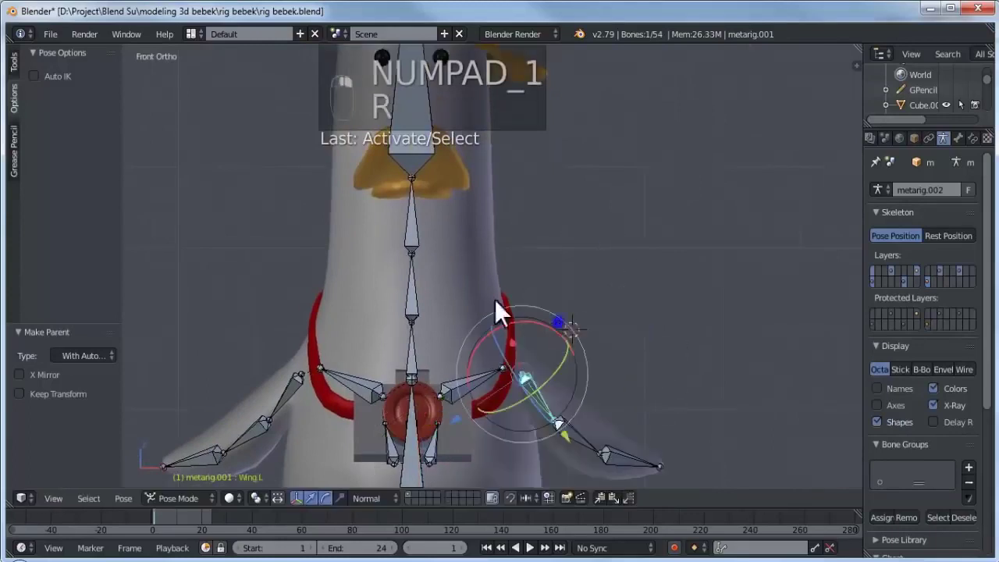
- Test-rotate the head bone in front view without keeping the rotation
{"action": "scroll", "coordinate": [494, 298], "scroll_direction": "down", "scroll_amount": 3}
{"action": "right_click", "coordinate": [420, 210]}
{"action": "key", "text": "r"}
{"action": "middle_click_drag", "start_coordinate": [457, 364], "coordinate": [469, 324], "text": "shift"}
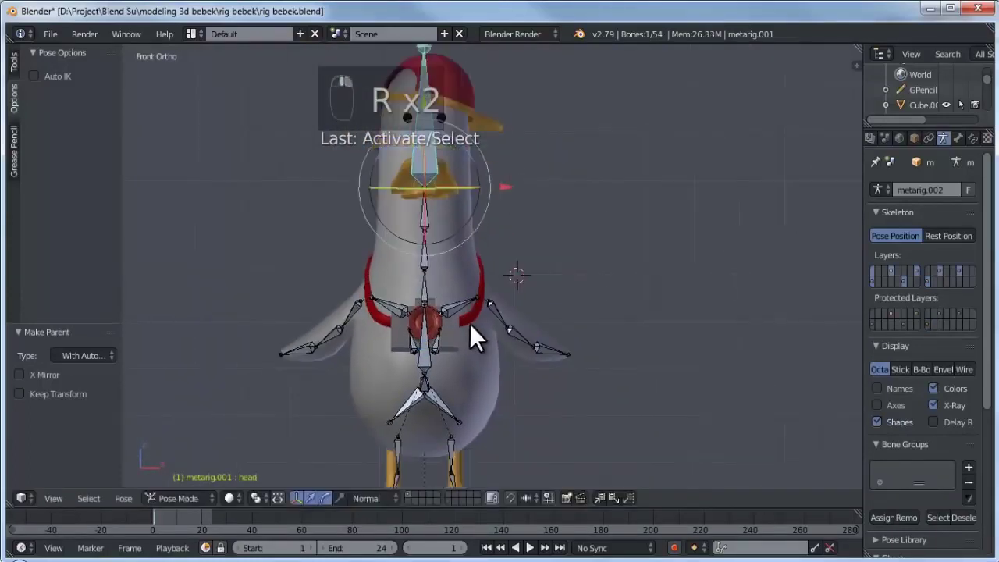
- Switch the armature to Object Mode and select the duck's body mesh
{"action": "left_click", "coordinate": [181, 495]}
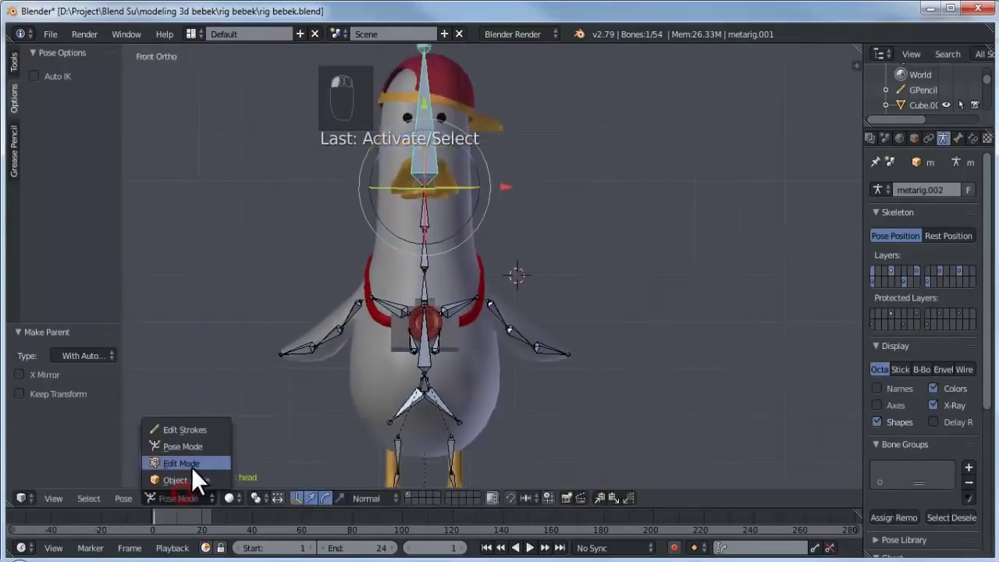
{"action": "left_click", "coordinate": [178, 478]}
{"action": "middle_click_drag", "start_coordinate": [453, 203], "coordinate": [469, 237], "text": "shift"}
{"action": "right_click", "coordinate": [472, 228]}
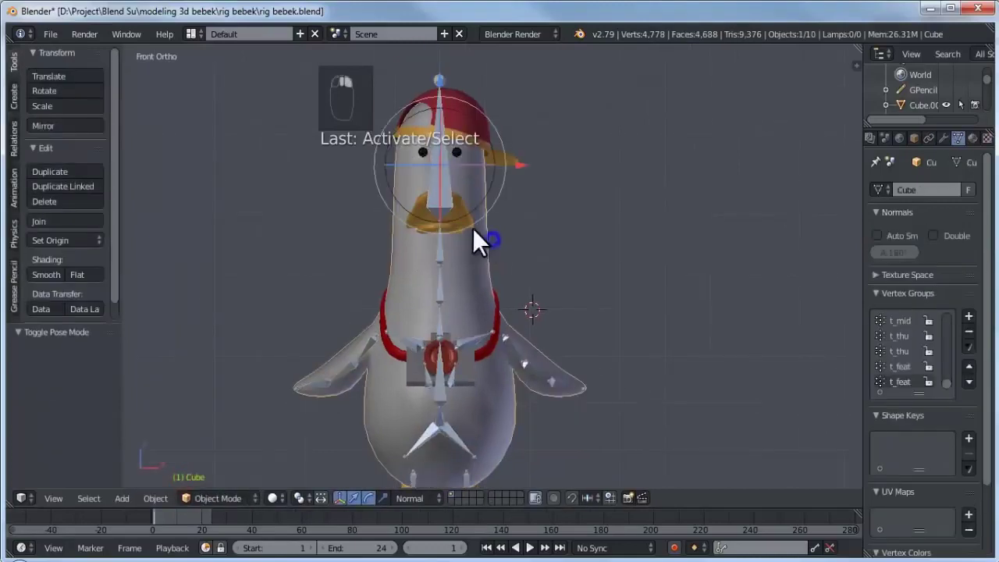
{"action": "middle_click_drag", "start_coordinate": [492, 301], "coordinate": [462, 343], "text": "shift"}
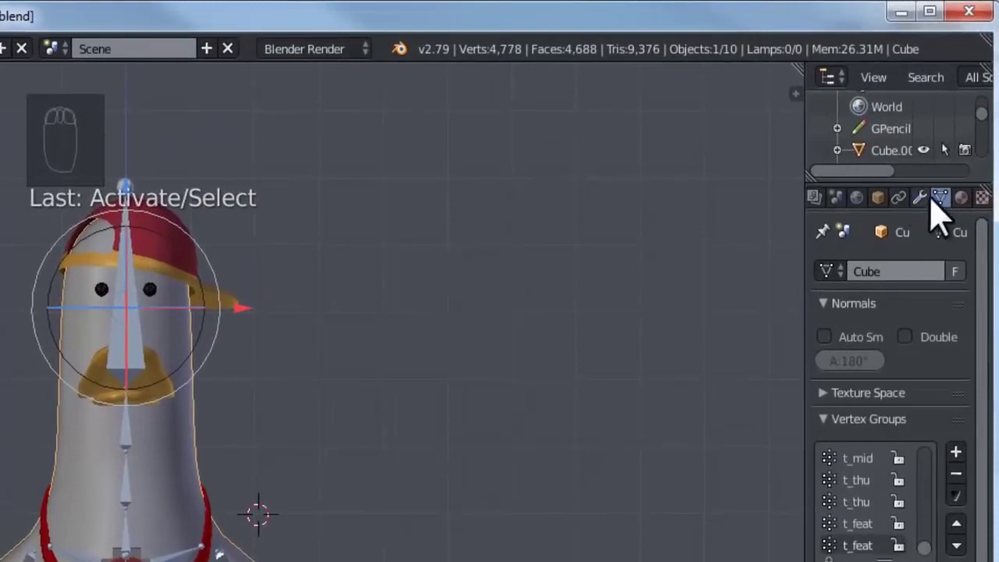
- Remove both Armature modifiers from the body mesh, keeping its Mirror and Subdivision Surface modifiers
{"action": "left_click", "coordinate": [919, 198]}
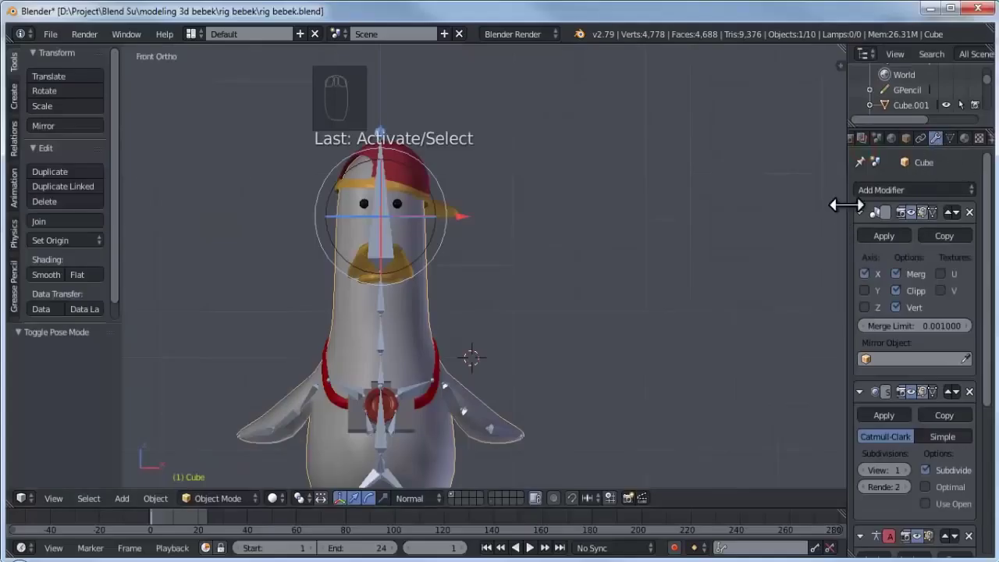
{"action": "left_click_drag", "start_coordinate": [845, 204], "coordinate": [794, 199]}
{"action": "scroll", "coordinate": [936, 265], "scroll_direction": "down", "scroll_amount": 8}
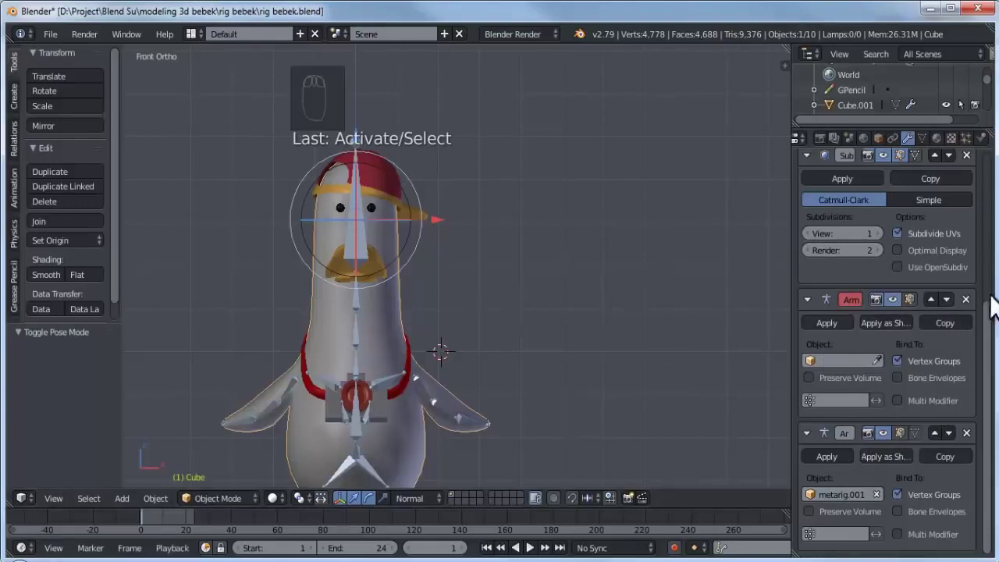
{"action": "left_click", "coordinate": [965, 299]}
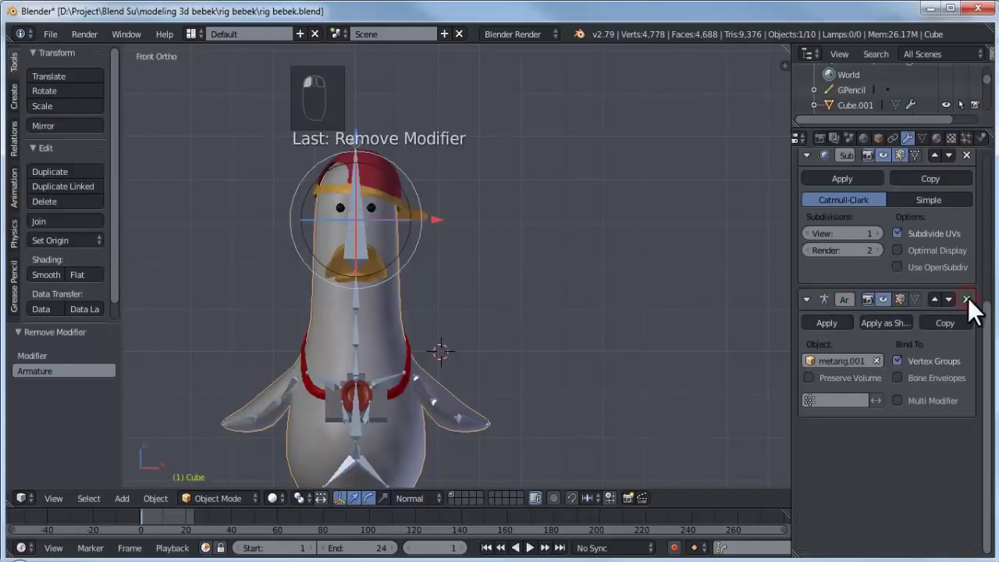
{"action": "left_click", "coordinate": [966, 299]}
{"action": "scroll", "coordinate": [813, 301], "scroll_direction": "up", "scroll_amount": 6}
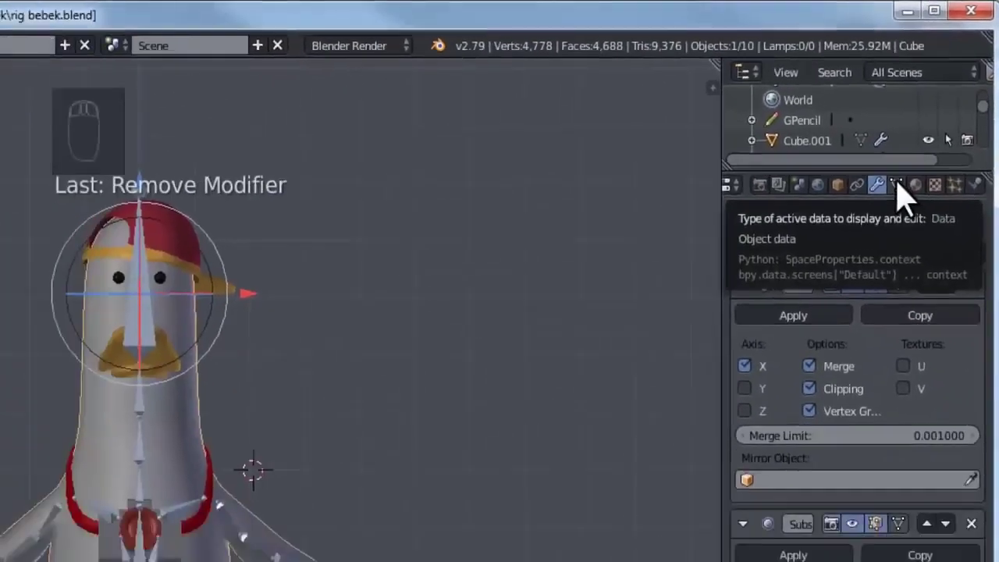
- Delete all vertex groups from the duck's body mesh
{"action": "left_click", "coordinate": [897, 184]}
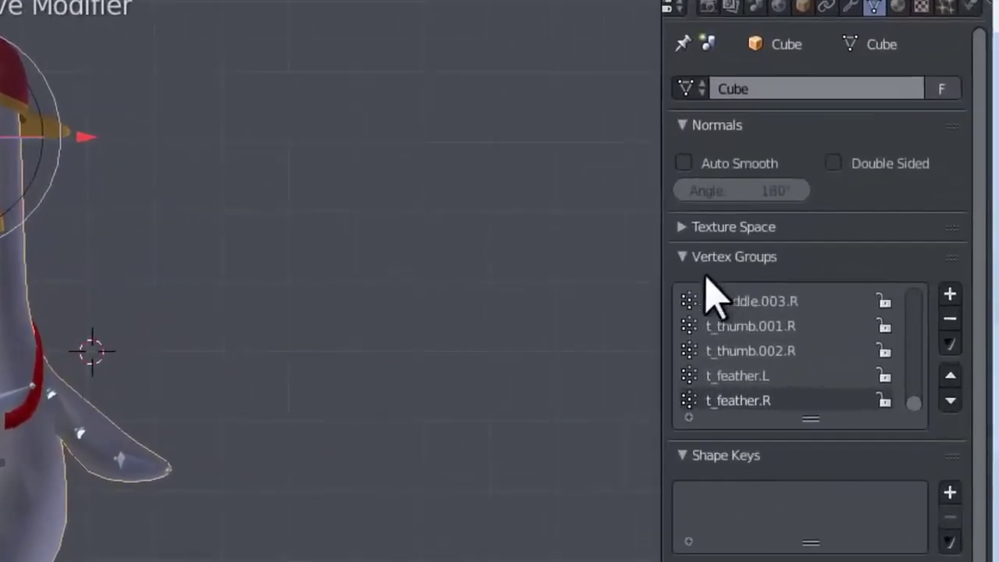
{"action": "scroll", "coordinate": [769, 345], "scroll_direction": "up", "scroll_amount": 6}
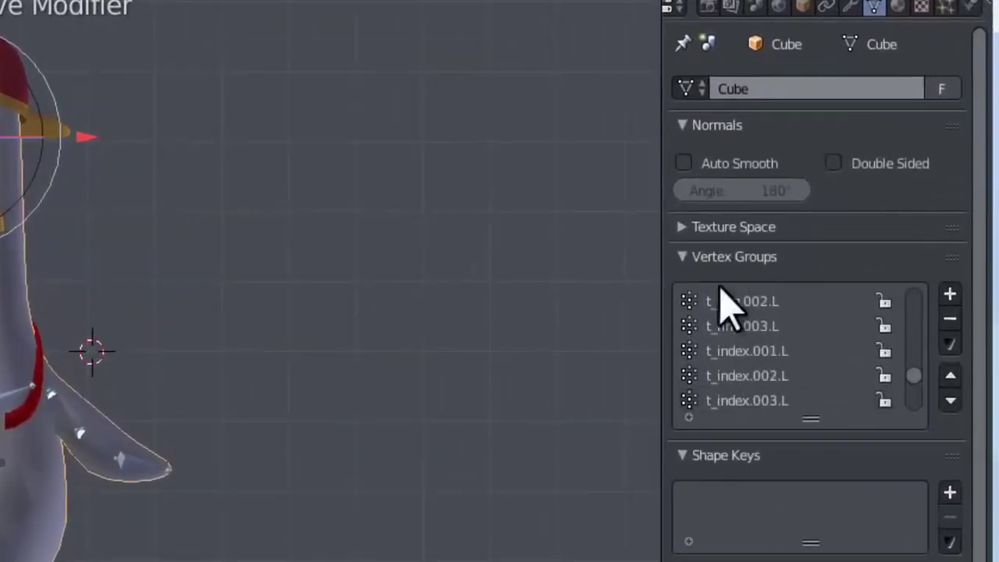
{"action": "left_click", "coordinate": [949, 344]}
{"action": "left_click", "coordinate": [802, 69]}
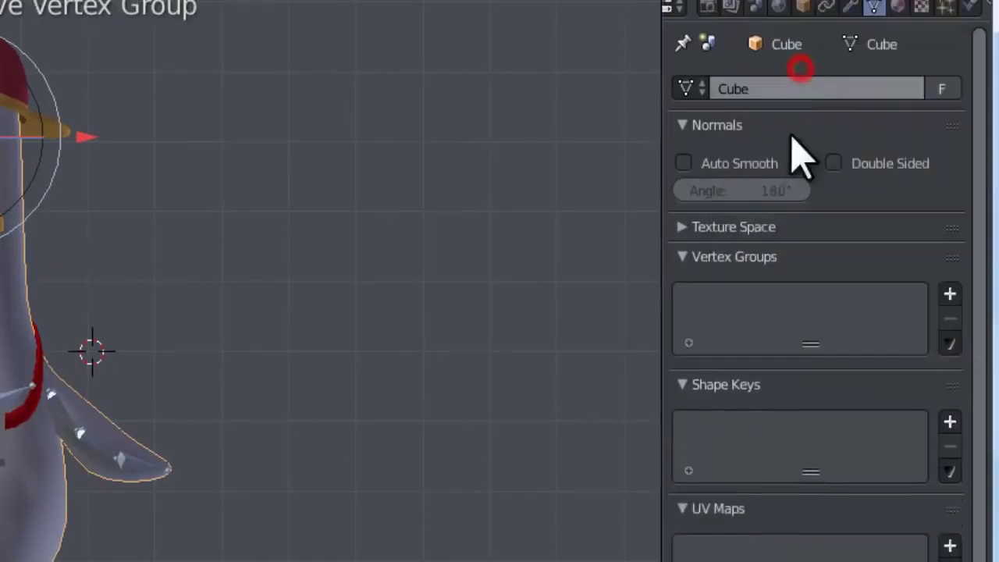
- Check the body mesh's modifier stack and test-move the mesh, cancelling the move
{"action": "right_click", "coordinate": [499, 296]}
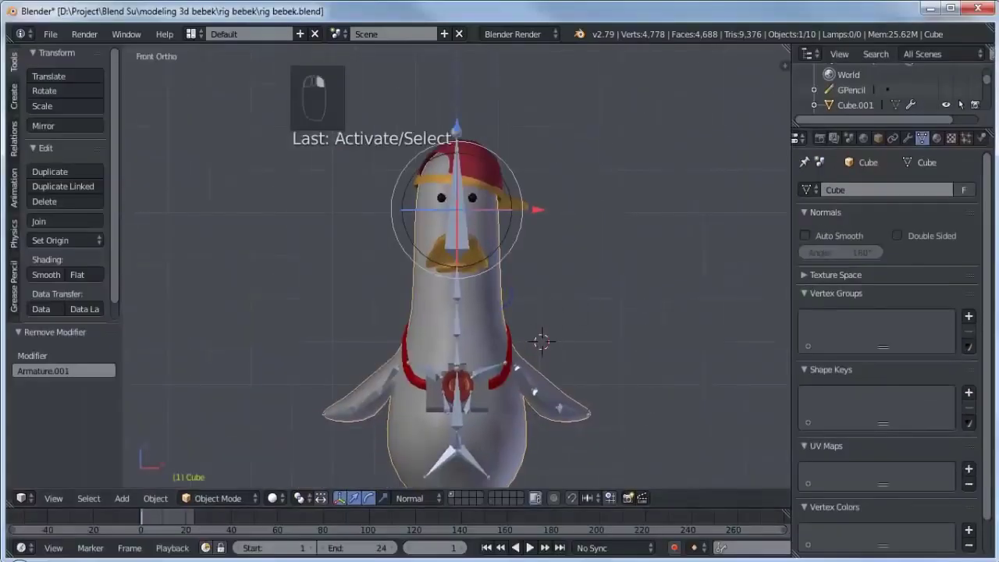
{"action": "left_click", "coordinate": [907, 138]}
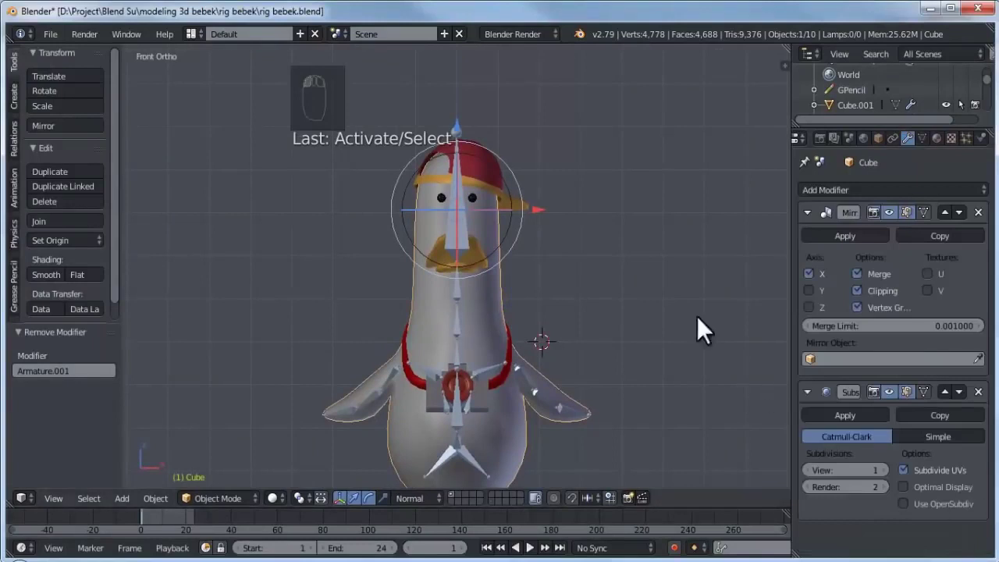
{"action": "scroll", "coordinate": [470, 262], "scroll_direction": "up", "scroll_amount": 1}
{"action": "key", "text": "g"}
{"action": "right_click", "coordinate": [499, 288]}
- Put the metarig.001 armature in Pose Mode, test-rotate its bones without keeping the rotations, and return to Object Mode
{"action": "right_click", "coordinate": [458, 210]}
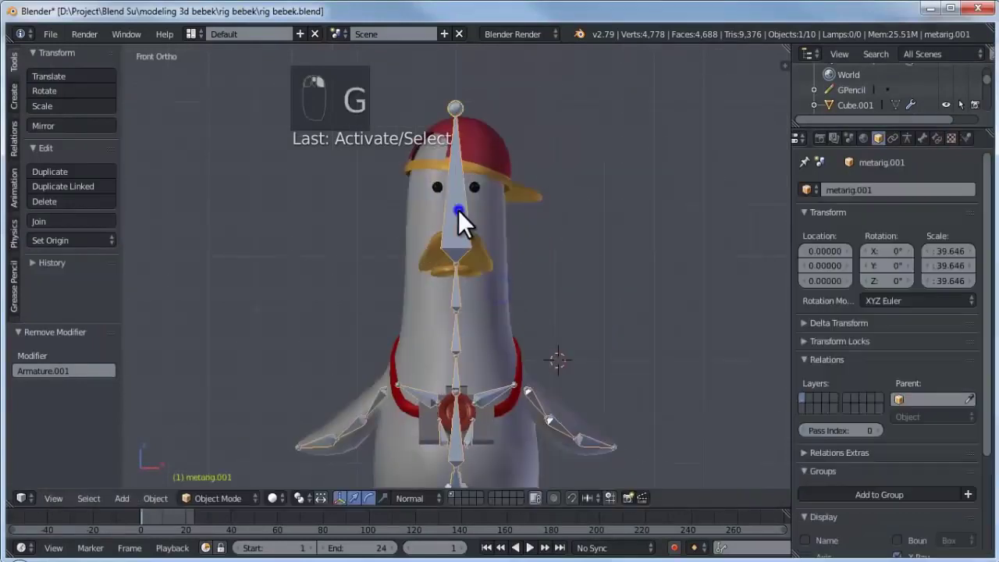
{"action": "left_click", "coordinate": [223, 496]}
{"action": "left_click", "coordinate": [218, 446]}
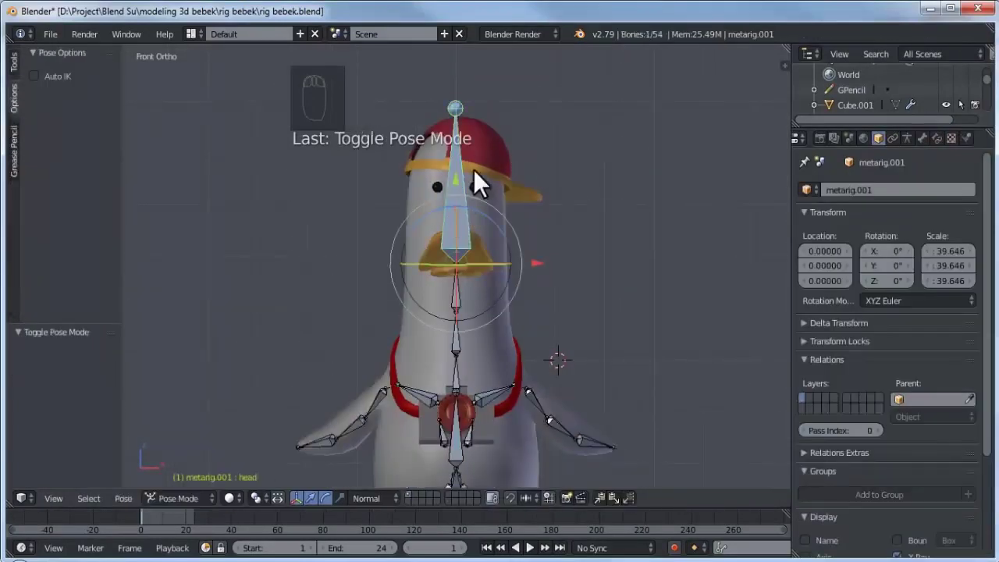
{"action": "right_click", "coordinate": [450, 289]}
{"action": "right_click", "coordinate": [578, 346]}
{"action": "key", "text": "ctrl+Tab"}
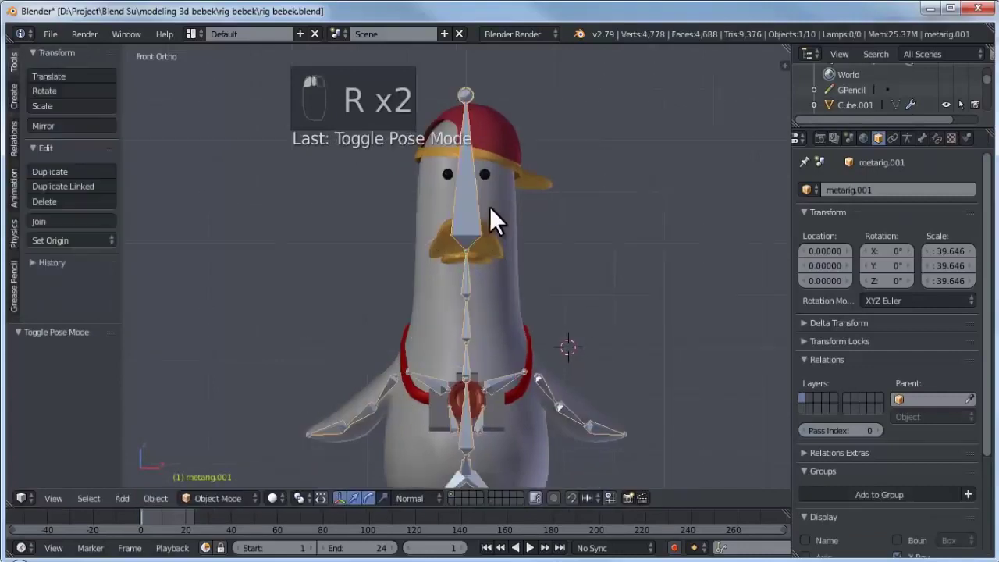
- Select the metarig.001 armature and examine its location, rotation and scale values in front view
{"action": "right_click", "coordinate": [489, 207]}
{"action": "scroll", "coordinate": [502, 287], "scroll_direction": "down", "scroll_amount": 3}
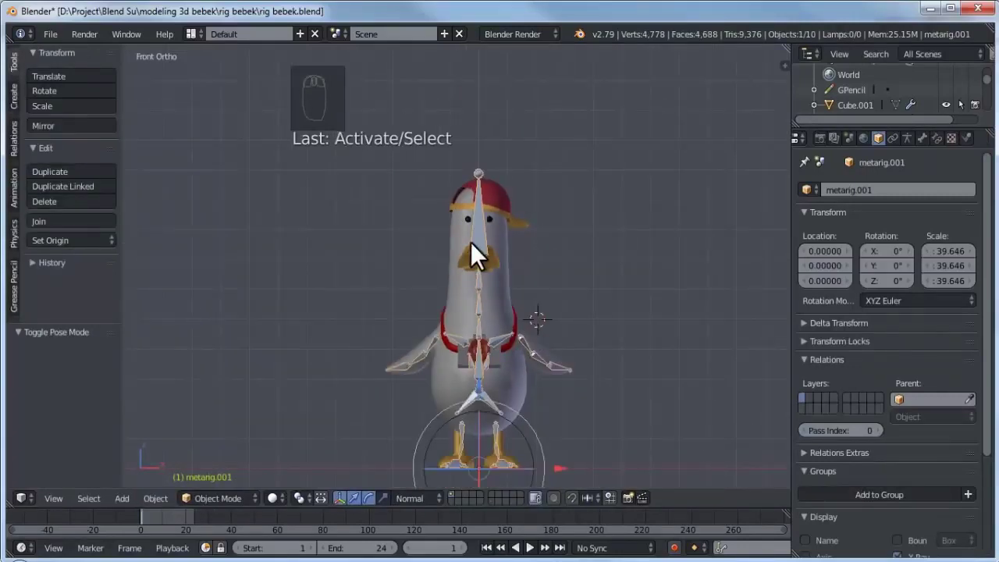
{"action": "middle_click_drag", "start_coordinate": [470, 241], "coordinate": [443, 221], "text": "shift"}
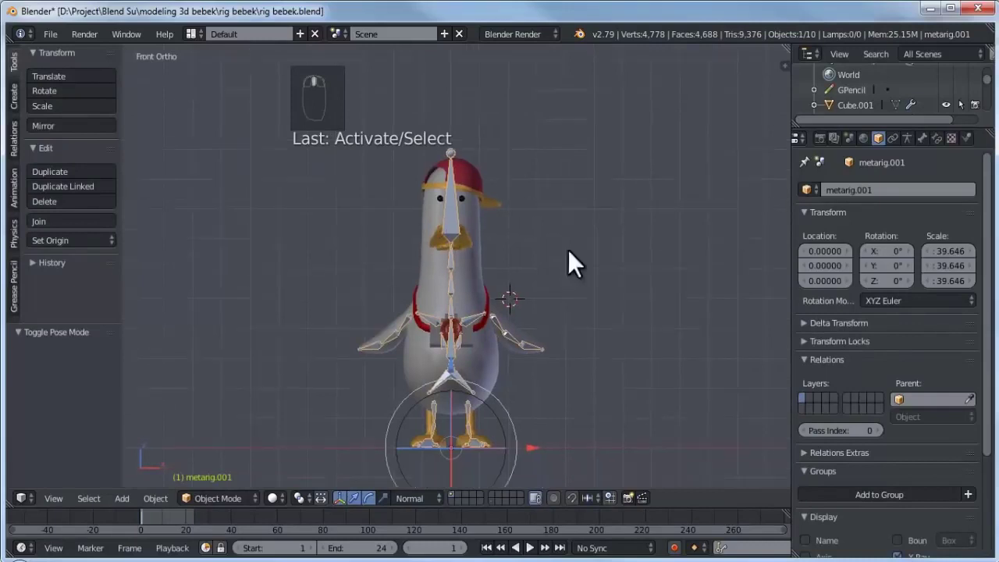
{"action": "scroll", "coordinate": [511, 246], "scroll_direction": "up", "scroll_amount": 3}
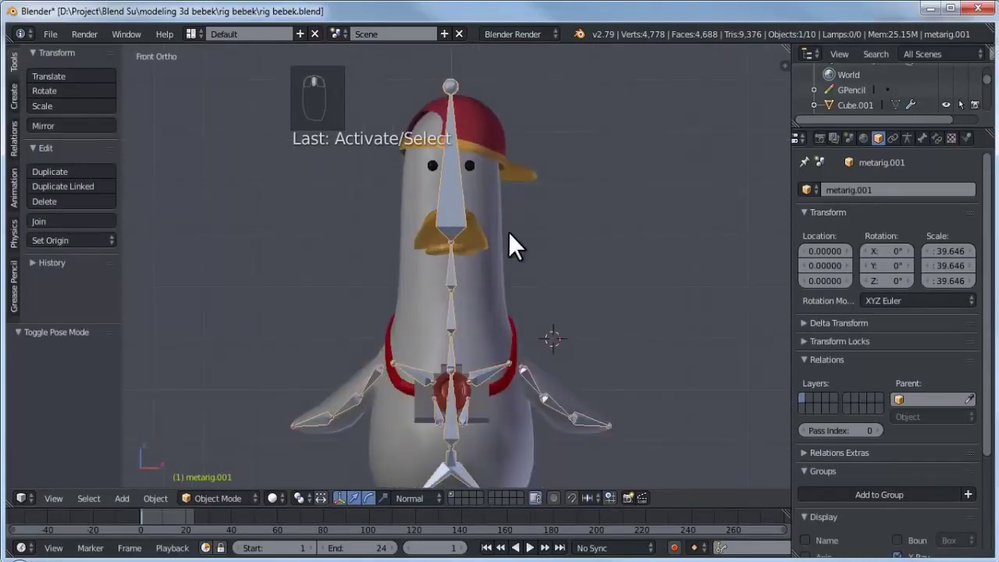
{"action": "scroll", "coordinate": [492, 265], "scroll_direction": "down", "scroll_amount": 2}
{"action": "middle_click_drag", "start_coordinate": [486, 270], "coordinate": [526, 283], "text": "shift"}
{"action": "key", "text": "KP_1"}
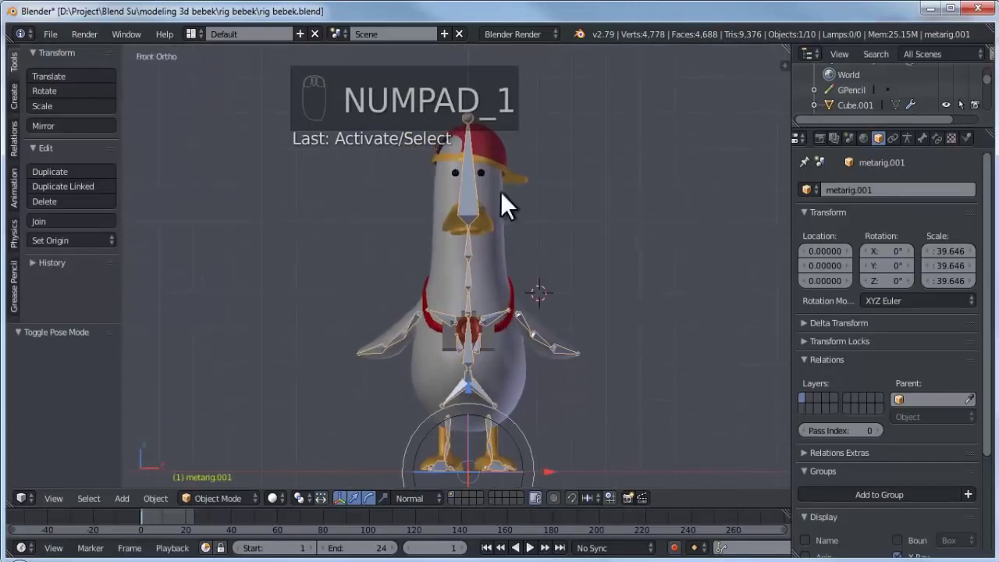
{"action": "key", "text": "n"}
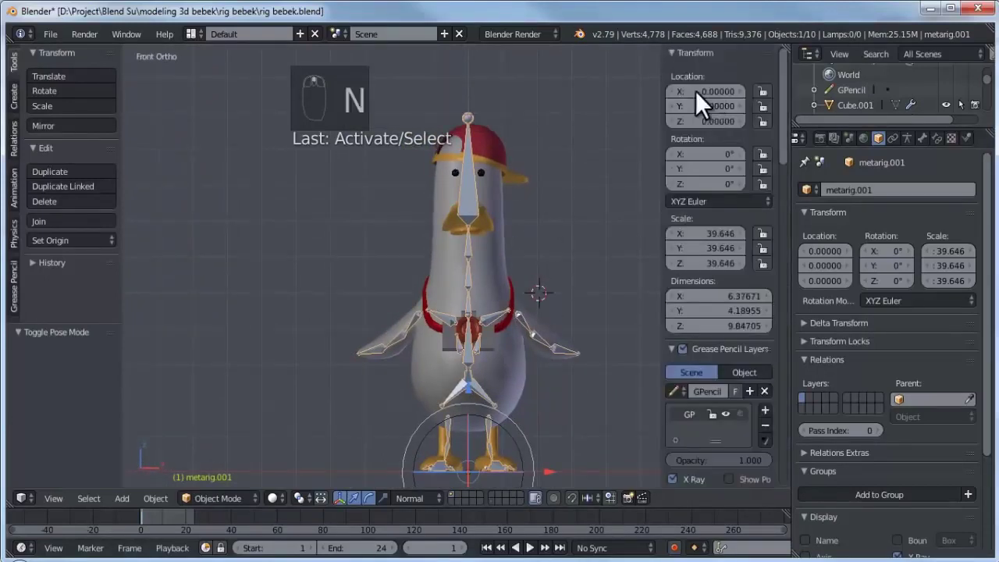
{"action": "middle_click_drag", "start_coordinate": [498, 280], "coordinate": [467, 270], "text": "shift"}
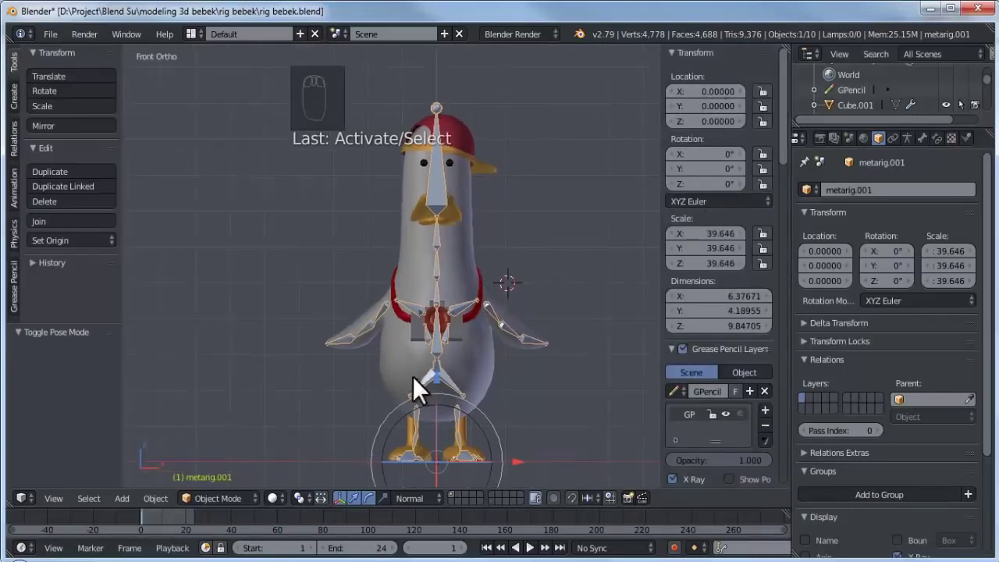
{"action": "key", "text": "n"}
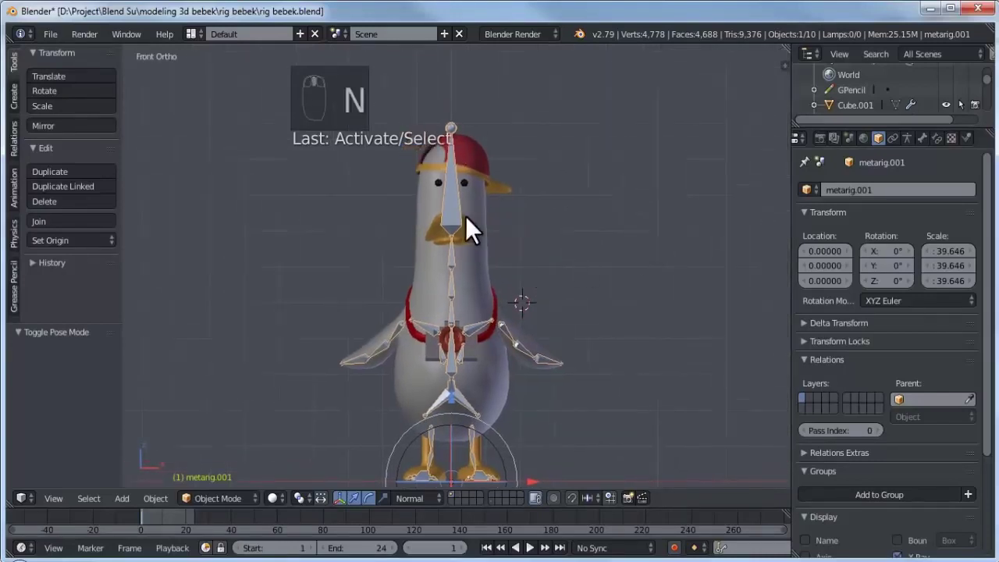
- Apply the location, rotation and scale transforms of the metarig.001 armature
{"action": "right_click", "coordinate": [455, 258]}
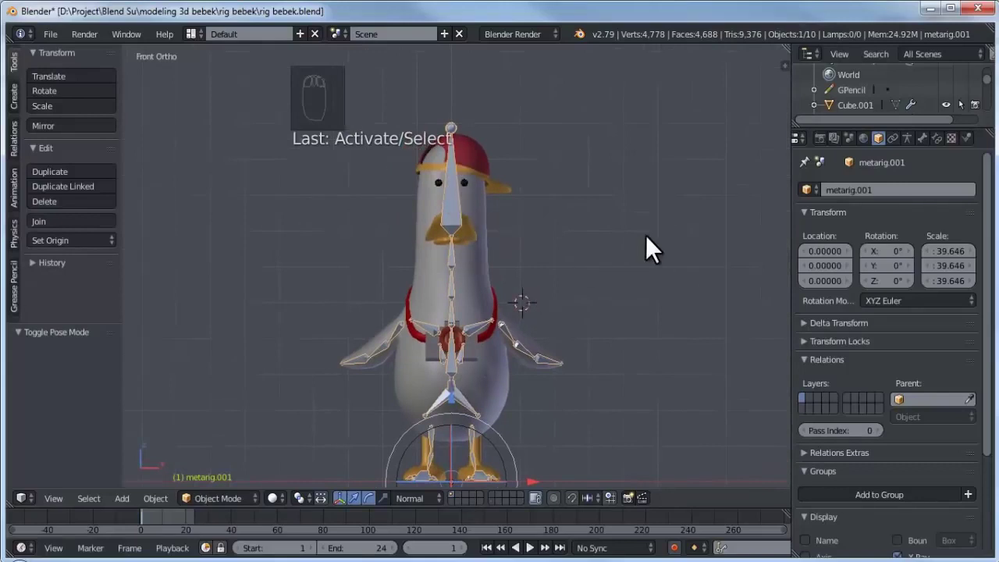
{"action": "key", "text": "ctrl+a"}
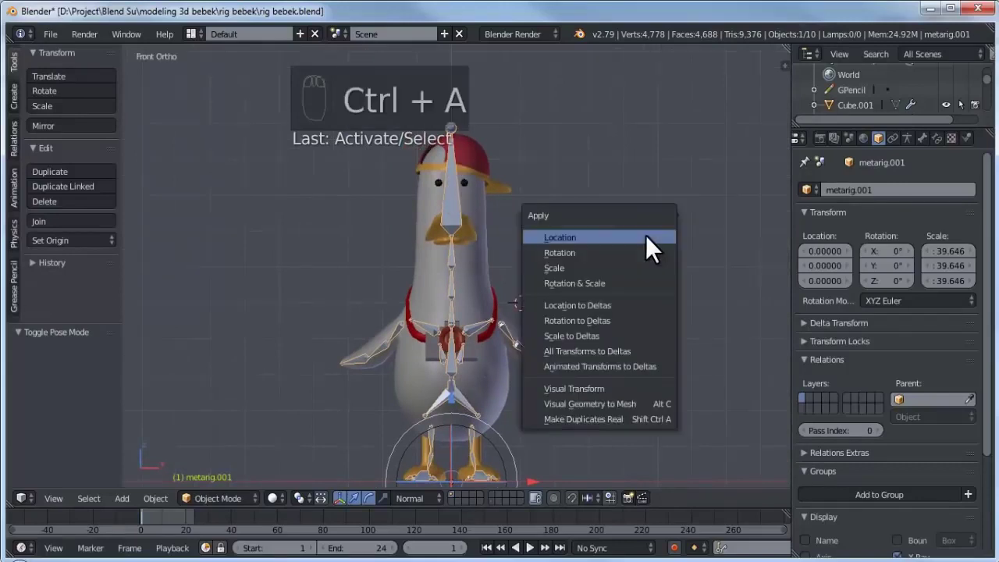
{"action": "left_click", "coordinate": [556, 238]}
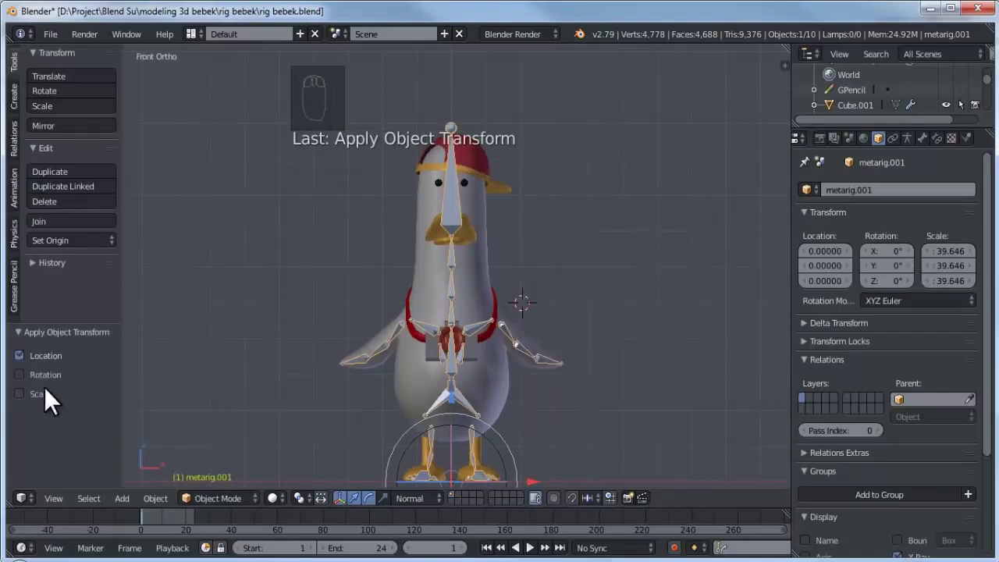
{"action": "left_click", "coordinate": [17, 375]}
{"action": "left_click", "coordinate": [19, 394]}
{"action": "key", "text": "t"}
{"action": "key", "text": "t"}
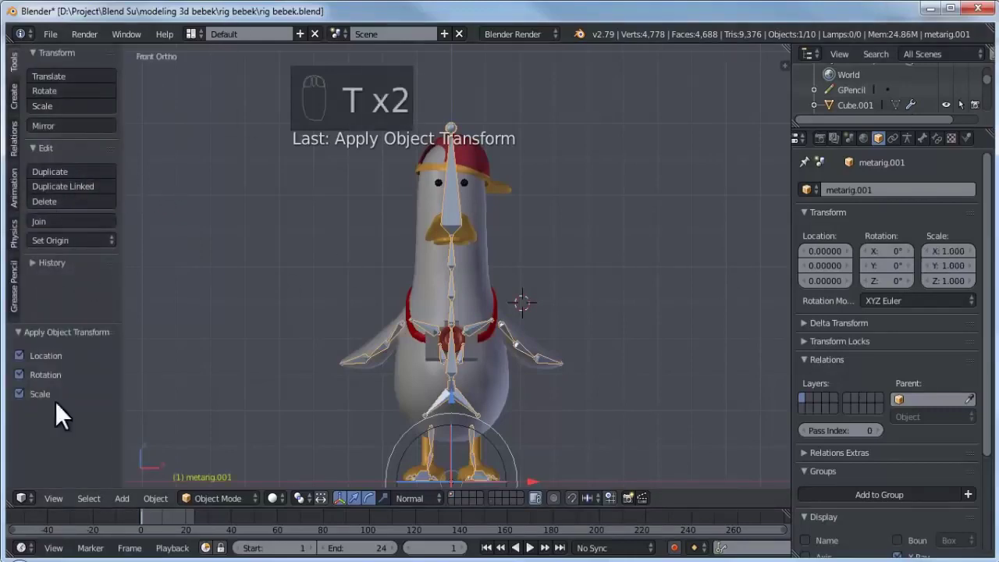
- Reselect the metarig.001 armature and test-scale it without keeping the change
{"action": "middle_click_drag", "start_coordinate": [532, 244], "coordinate": [504, 242], "text": "shift"}
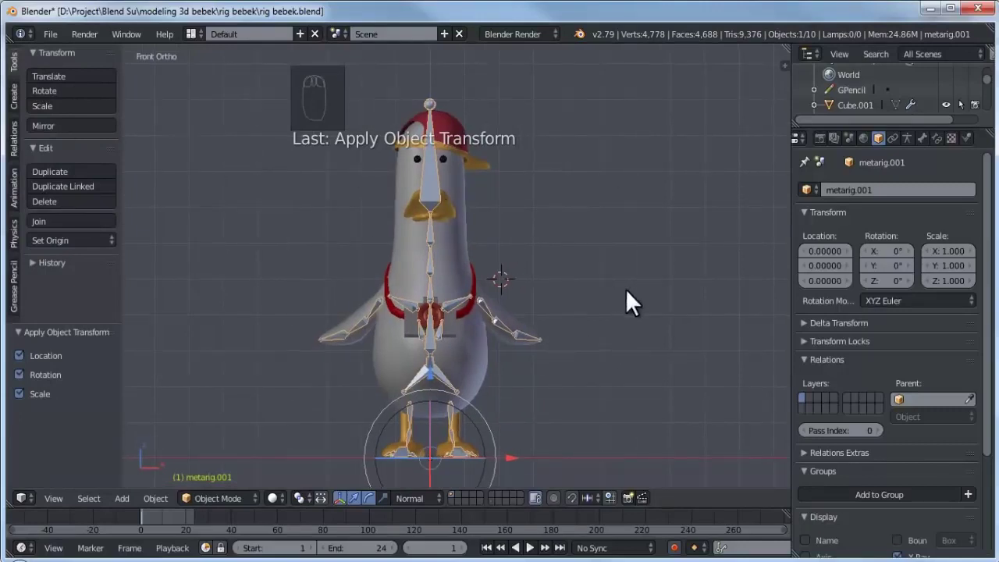
{"action": "middle_click_drag", "start_coordinate": [444, 212], "coordinate": [442, 183], "text": "shift"}
{"action": "right_click", "coordinate": [430, 221]}
{"action": "scroll", "coordinate": [481, 314], "scroll_direction": "up", "scroll_amount": 2}
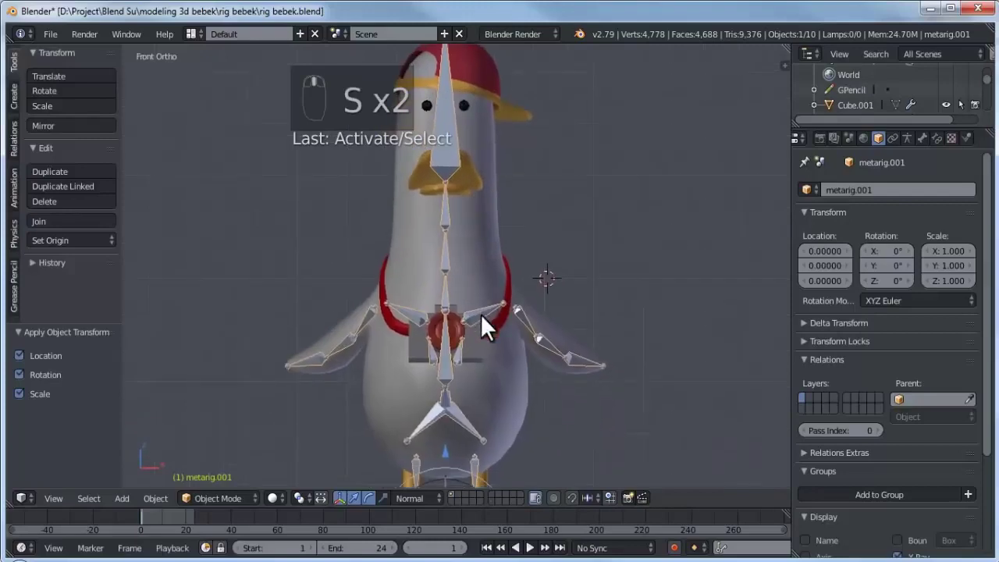
- Select the metarig.001 armature, look over its fit in the duck, and save the file in front view
{"action": "scroll", "coordinate": [525, 340], "scroll_direction": "down", "scroll_amount": 1}
{"action": "scroll", "coordinate": [468, 420], "scroll_direction": "up", "scroll_amount": 5}
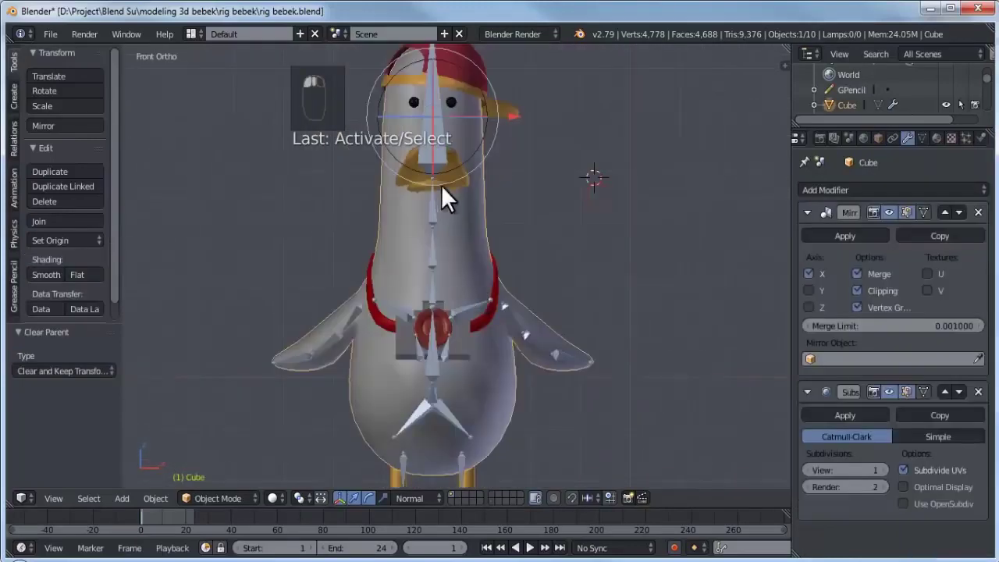
{"action": "right_click", "coordinate": [437, 128]}
{"action": "scroll", "coordinate": [439, 197], "scroll_direction": "down", "scroll_amount": 1}
{"action": "scroll", "coordinate": [488, 263], "scroll_direction": "down", "scroll_amount": 3}
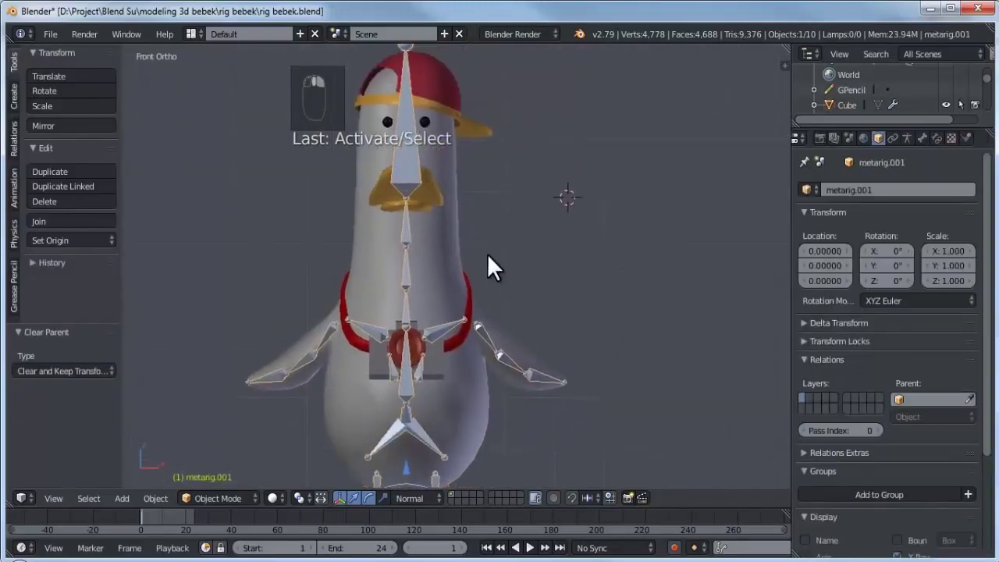
{"action": "middle_click_drag", "start_coordinate": [461, 285], "coordinate": [373, 208]}
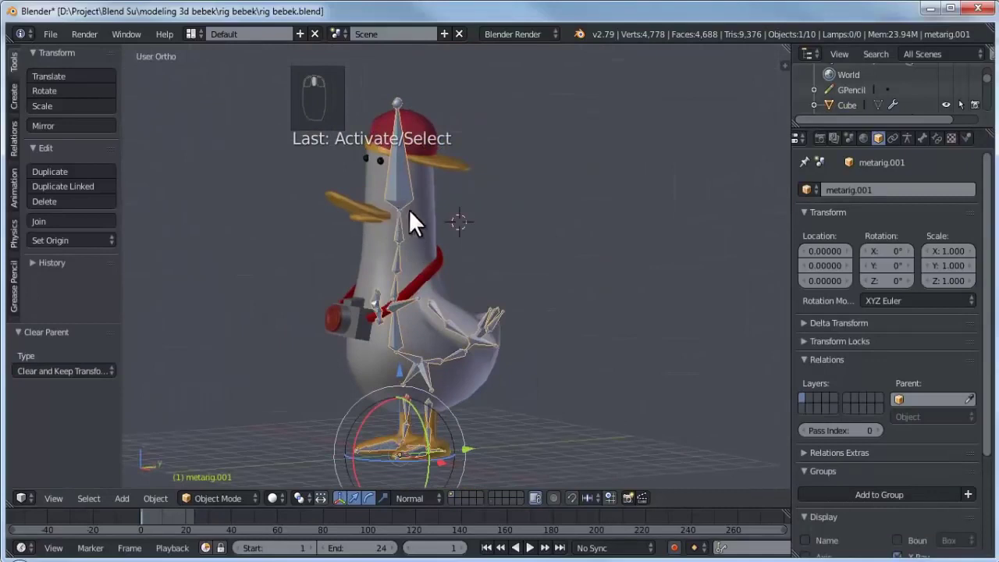
{"action": "key", "text": "KP_1"}
{"action": "key", "text": "ctrl+s"}
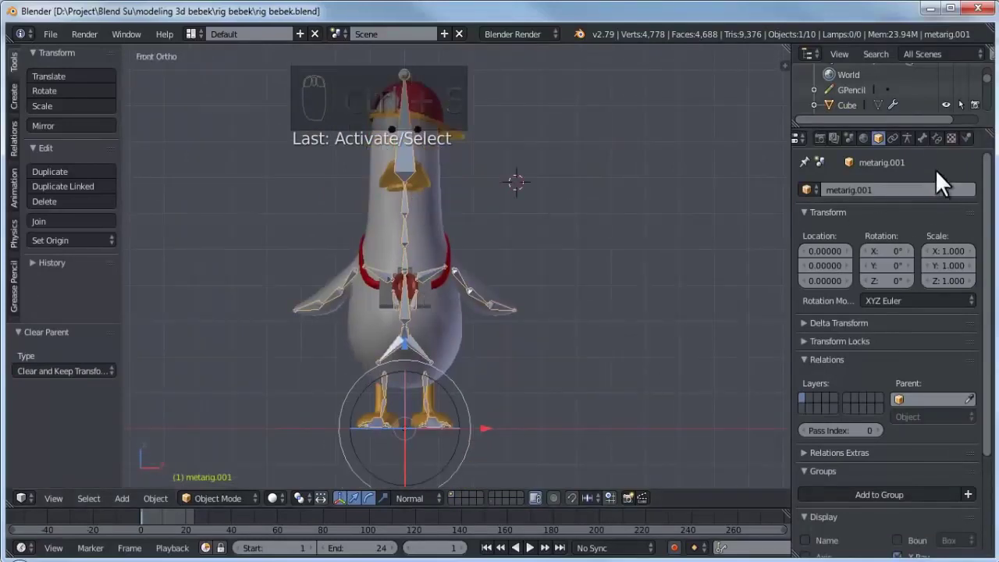
- Generate a Rigify control rig from the metarig.001 armature
{"action": "left_click", "coordinate": [906, 137]}
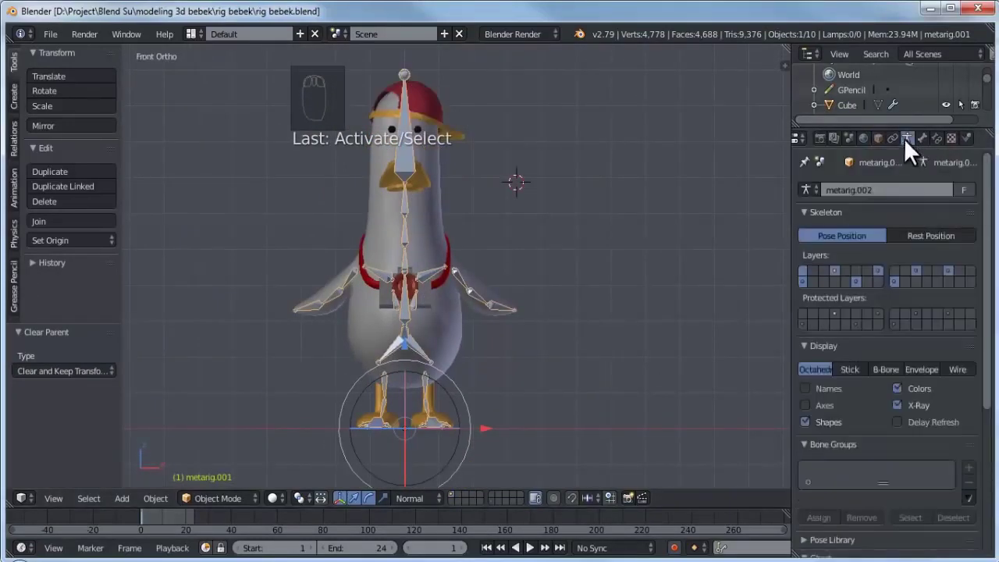
{"action": "scroll", "coordinate": [924, 351], "scroll_direction": "down", "scroll_amount": 1}
{"action": "scroll", "coordinate": [925, 367], "scroll_direction": "down", "scroll_amount": 6}
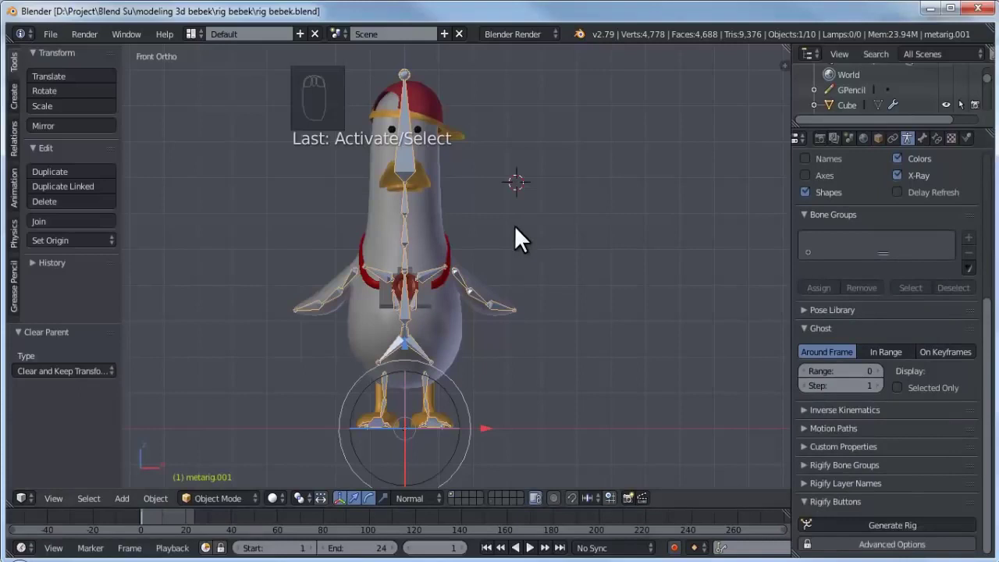
{"action": "key", "text": "space"}
{"action": "type", "text": "d"}
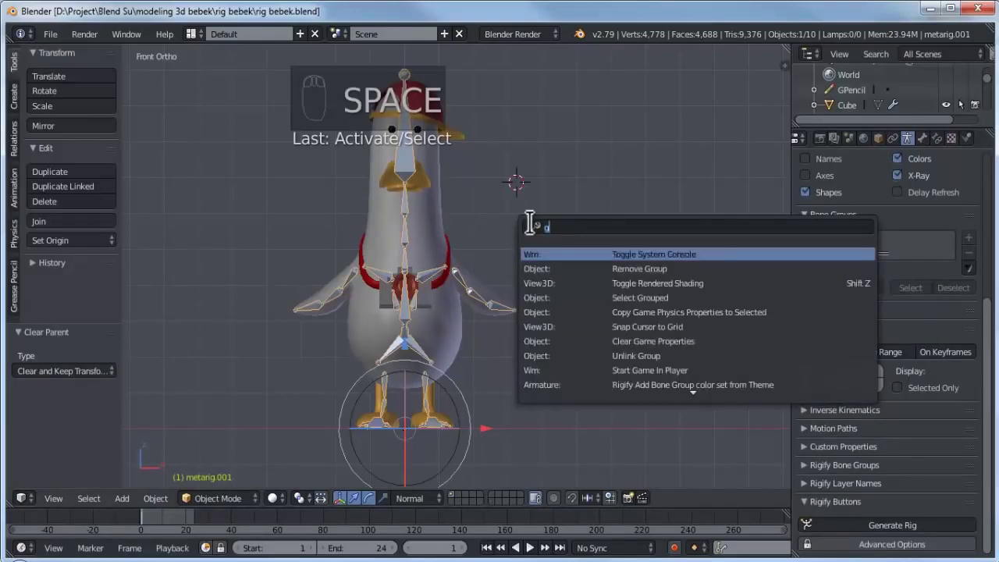
{"action": "type", "text": "enera"}
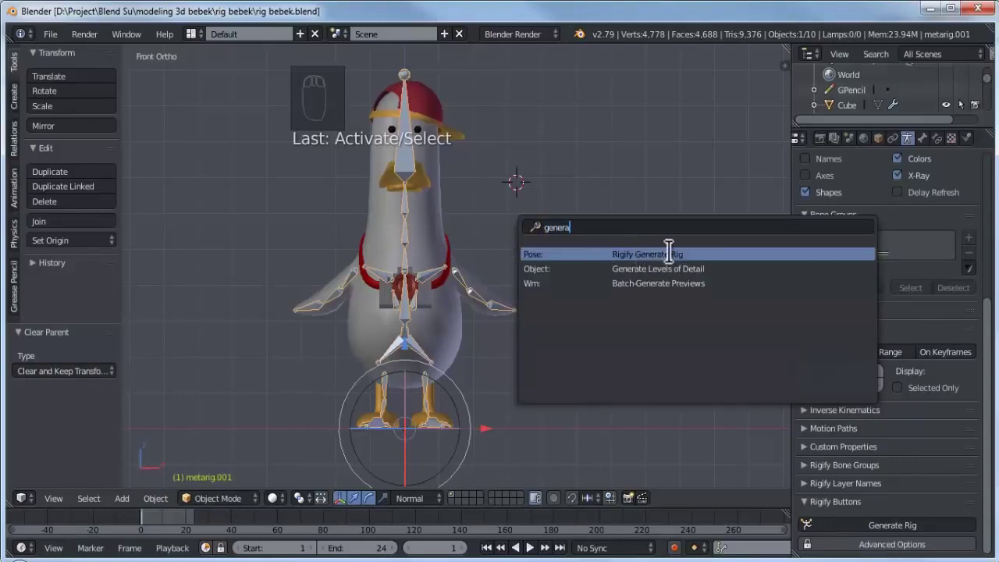
{"action": "left_click", "coordinate": [669, 254]}
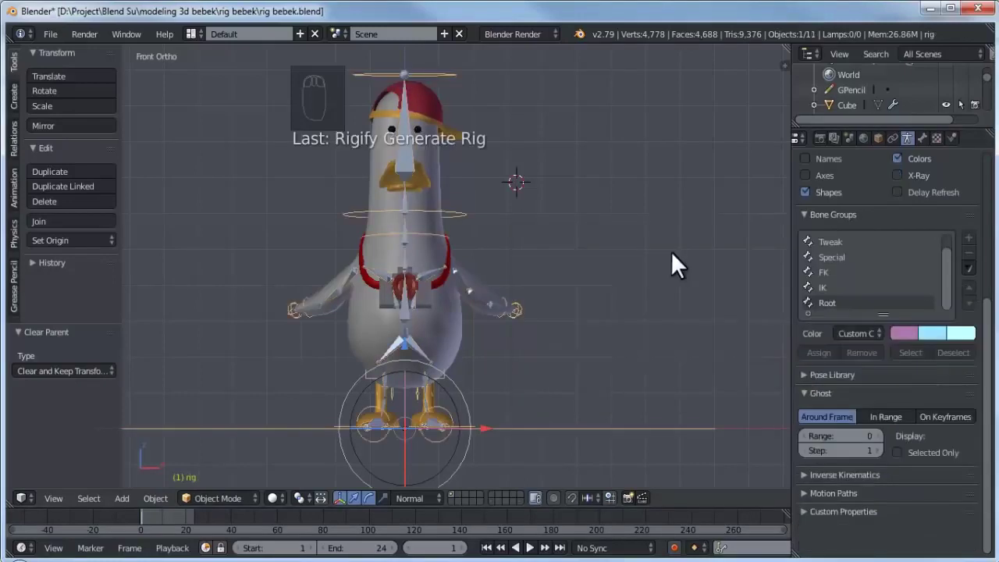
- Look around the generated rig, test-move it beside the duck, and cancel the move
{"action": "middle_click_drag", "start_coordinate": [462, 178], "coordinate": [559, 143]}
{"action": "middle_click_drag", "start_coordinate": [565, 344], "coordinate": [558, 356]}
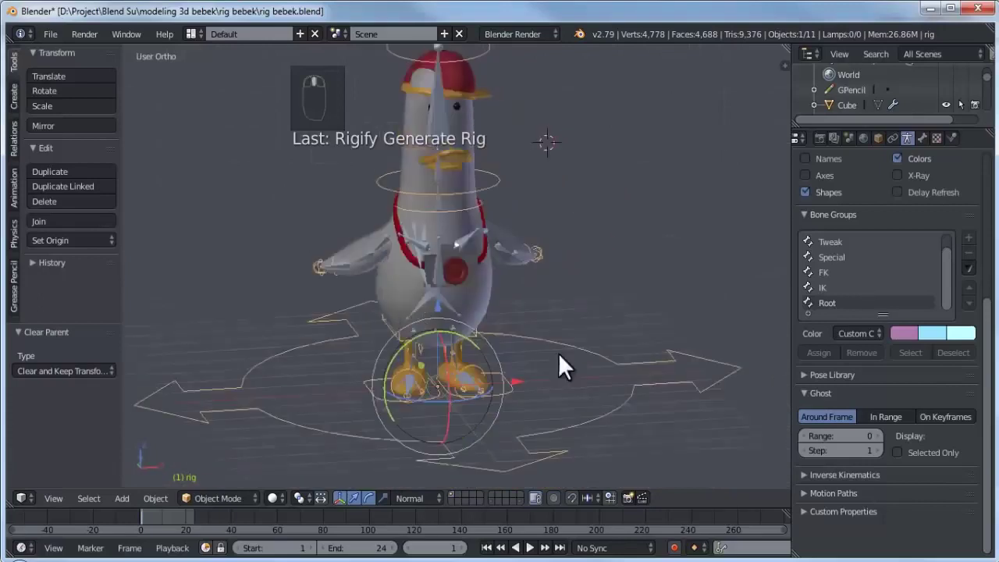
{"action": "middle_click_drag", "start_coordinate": [434, 265], "coordinate": [431, 321]}
{"action": "key", "text": "KP_1"}
{"action": "key", "text": "g"}
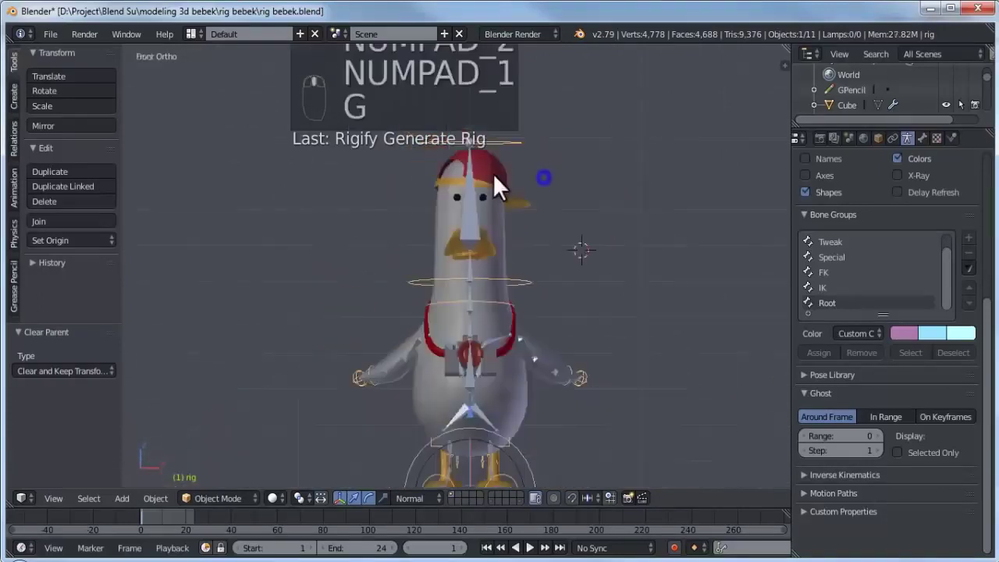
{"action": "key", "text": "g"}
{"action": "right_click", "coordinate": [488, 288]}
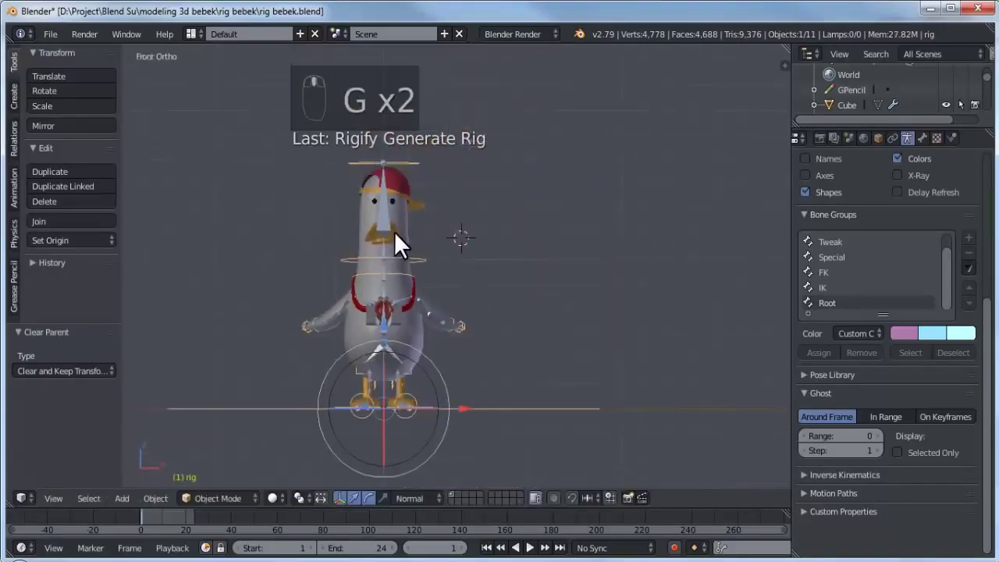
{"action": "key", "text": "g"}
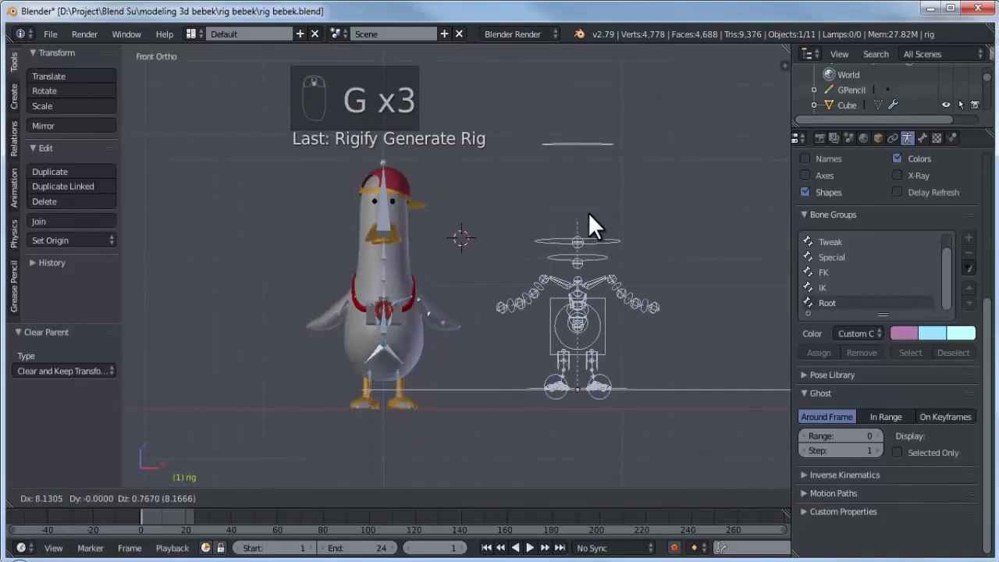
{"action": "right_click", "coordinate": [567, 224]}
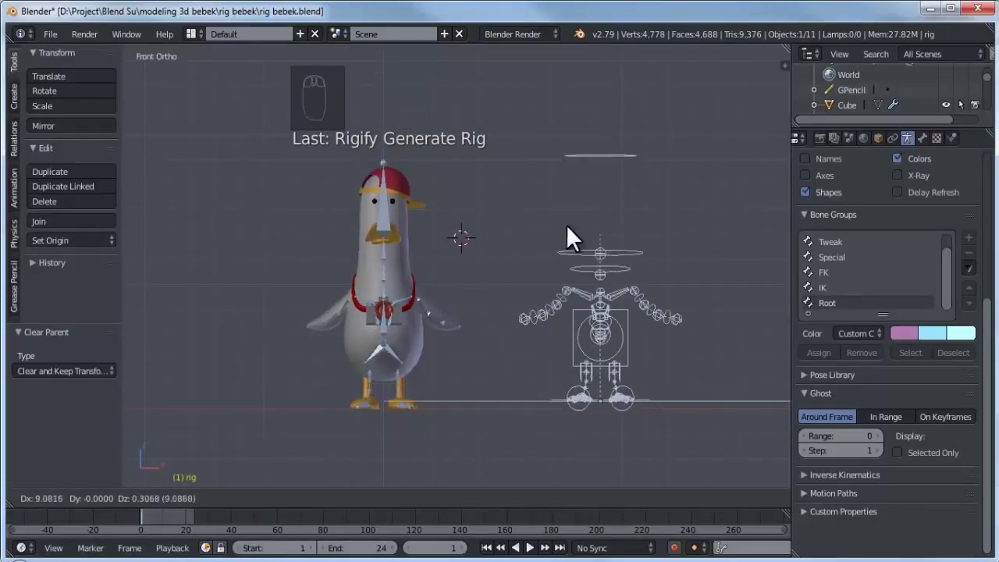
- Select metarig.001 and compare it with the generated rig in wireframe and solid shading
{"action": "right_click", "coordinate": [428, 277]}
{"action": "key", "text": "z"}
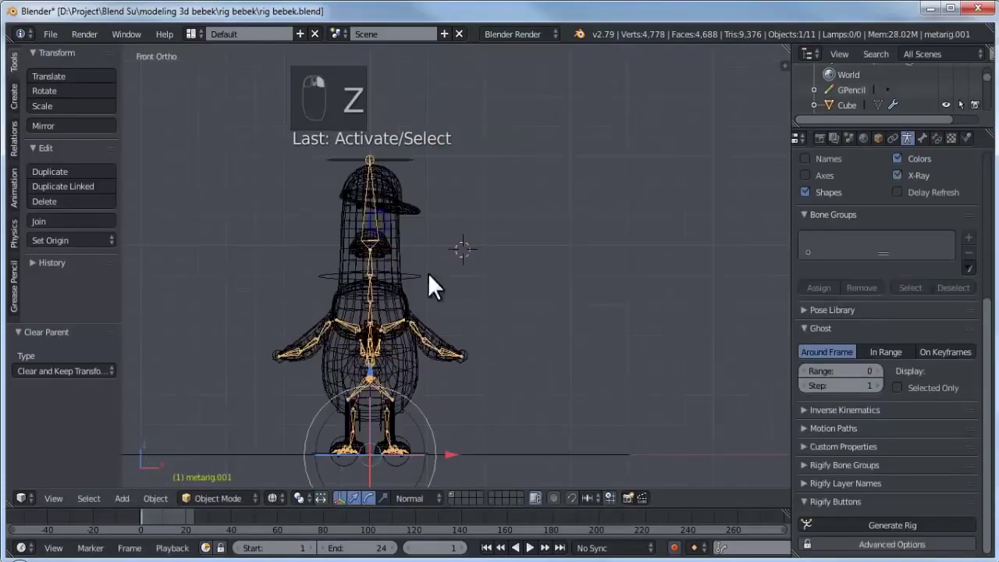
{"action": "key", "text": "alt+z"}
{"action": "key", "text": "z"}
{"action": "key", "text": "z"}
{"action": "key", "text": "z"}
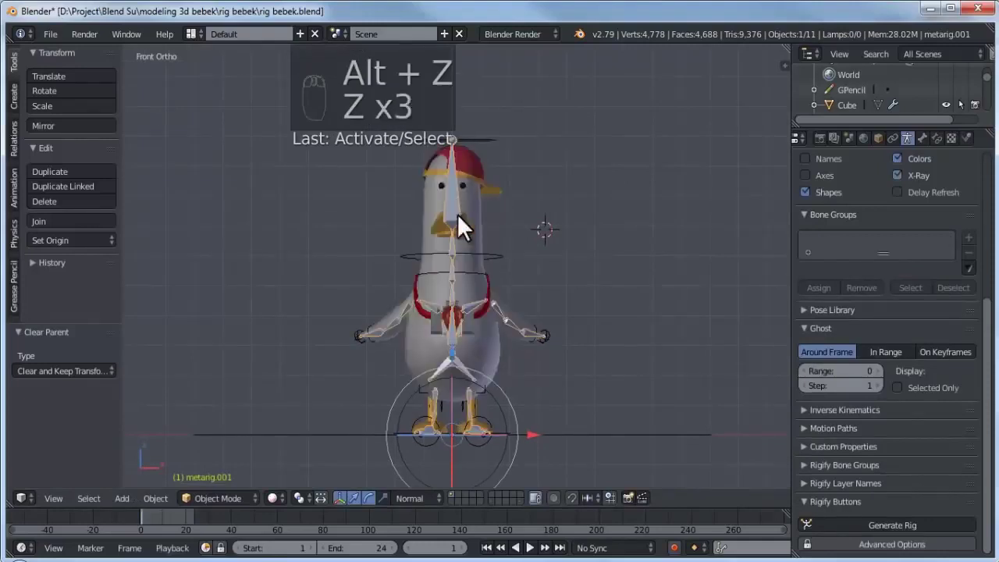
{"action": "middle_click_drag", "start_coordinate": [459, 217], "coordinate": [446, 244], "text": "shift"}
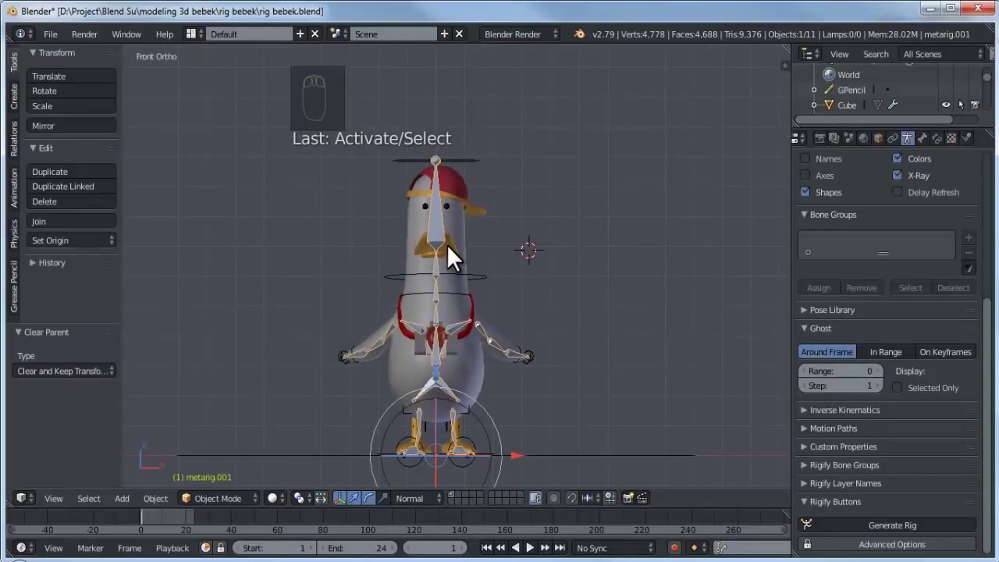
- Reselect the metarig.001 armature and move it to the last scene layer, apart from the generated rig
{"action": "right_click", "coordinate": [470, 259]}
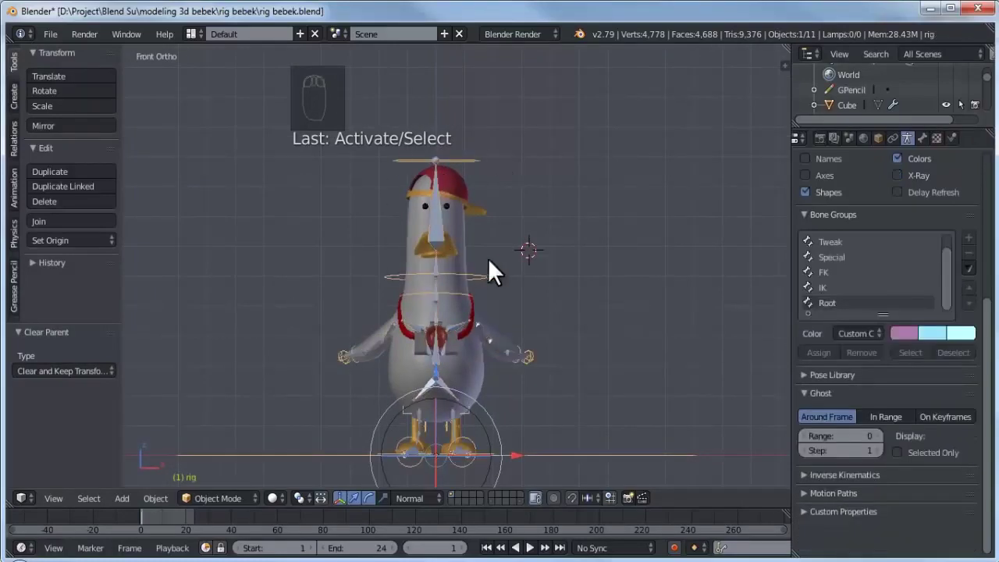
{"action": "right_click", "coordinate": [432, 226]}
{"action": "right_click", "coordinate": [442, 234]}
{"action": "key", "text": "z"}
{"action": "key", "text": "alt+z"}
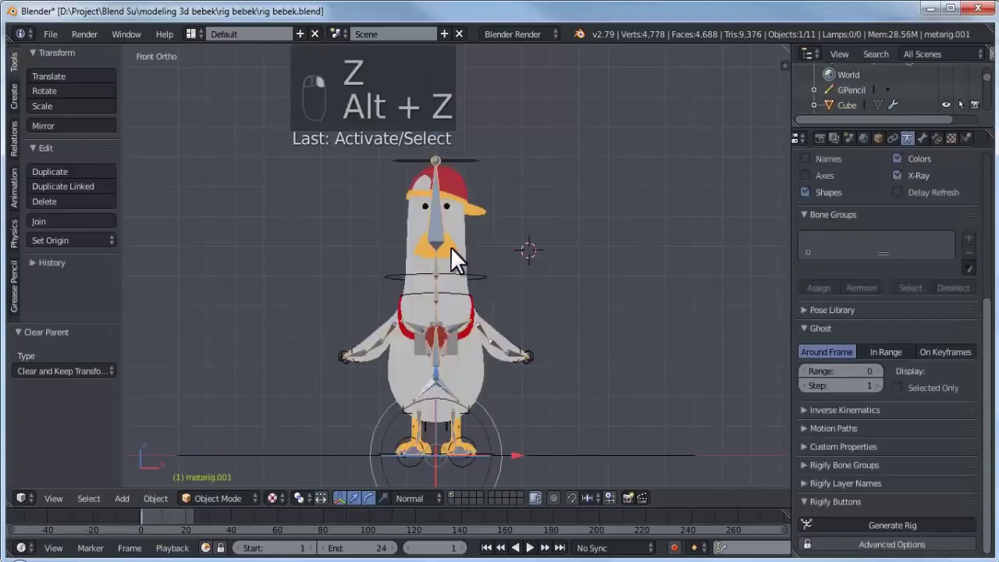
{"action": "key", "text": "z"}
{"action": "key", "text": "z"}
{"action": "middle_click_drag", "start_coordinate": [567, 274], "coordinate": [505, 270], "text": "shift"}
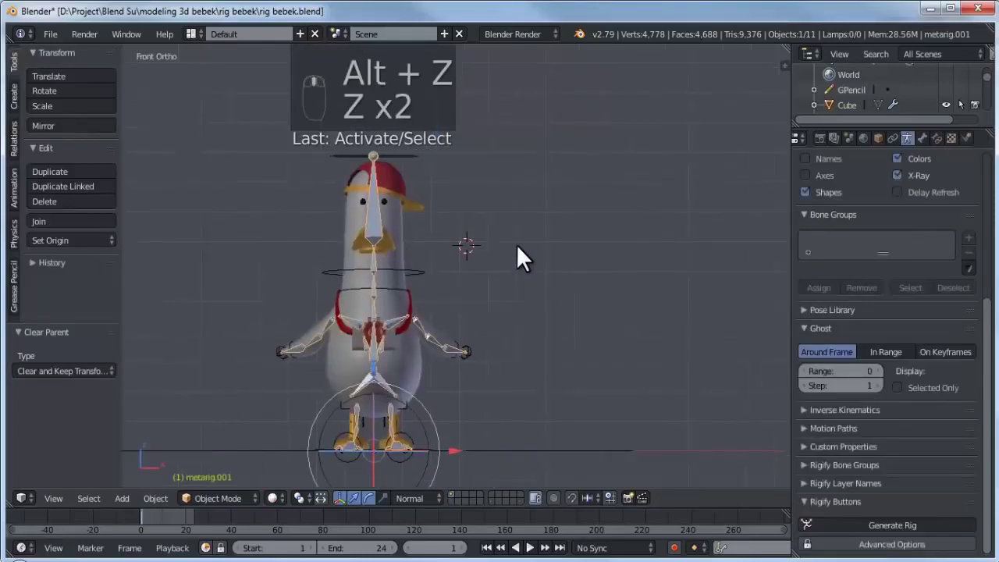
{"action": "key", "text": "m"}
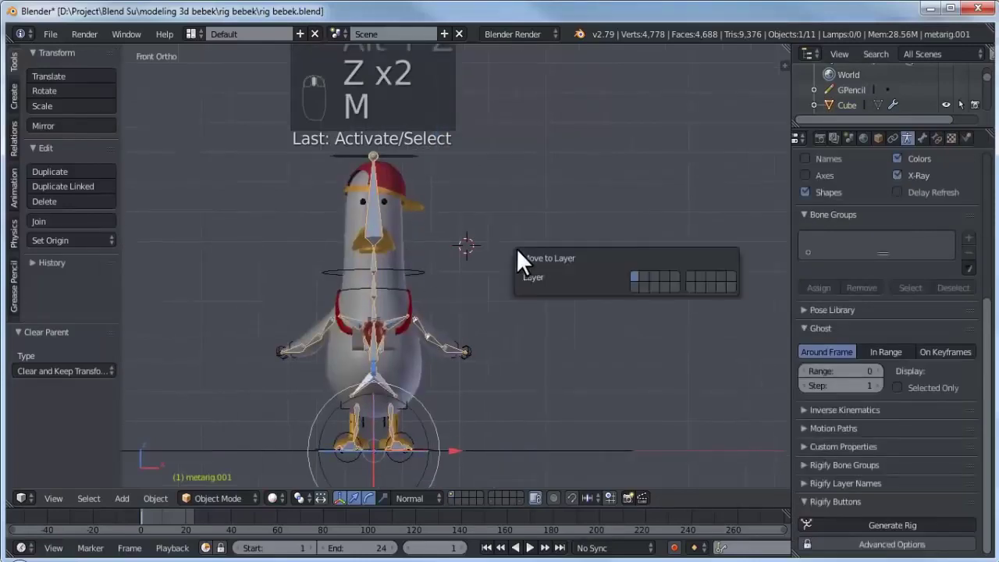
{"action": "left_click", "coordinate": [731, 285]}
- Select the generated rig and enable its X-Ray display so its controls draw through the duck mesh
{"action": "middle_click_drag", "start_coordinate": [381, 153], "coordinate": [305, 289], "text": "shift"}
{"action": "right_click", "coordinate": [415, 173]}
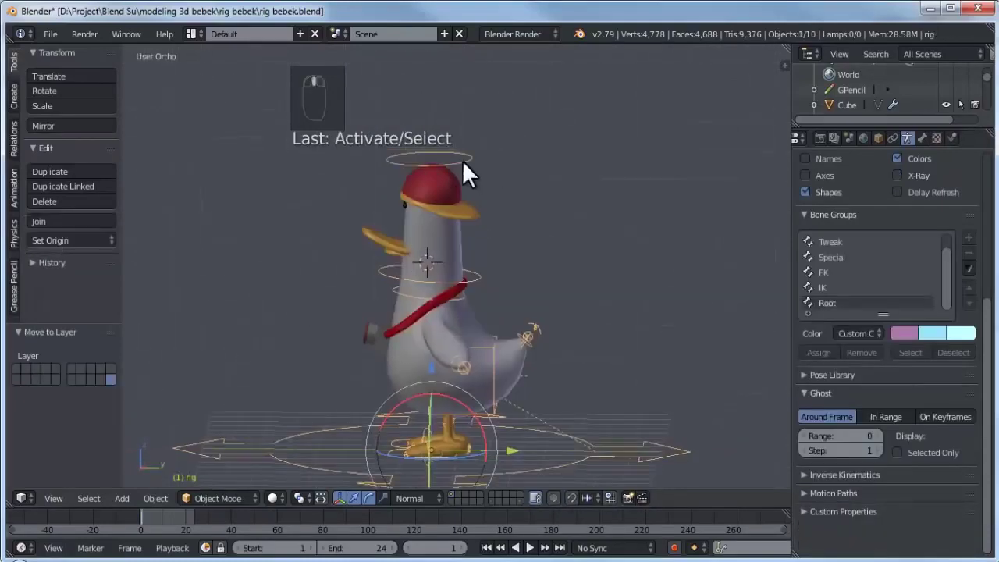
{"action": "key", "text": "KP_1"}
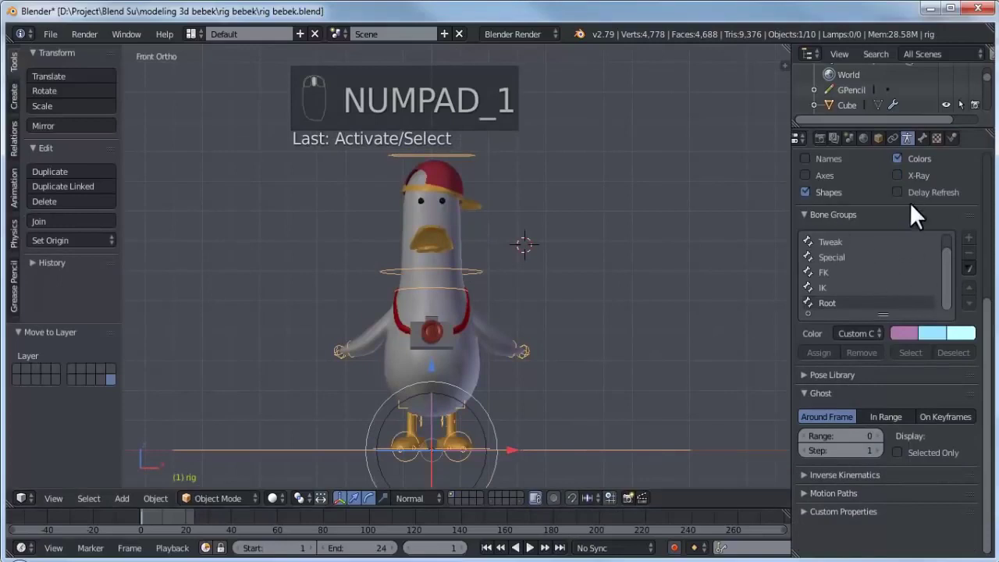
{"action": "left_click", "coordinate": [908, 174]}
{"action": "middle_click_drag", "start_coordinate": [470, 325], "coordinate": [474, 294], "text": "shift"}
{"action": "scroll", "coordinate": [474, 294], "scroll_direction": "up", "scroll_amount": 5}
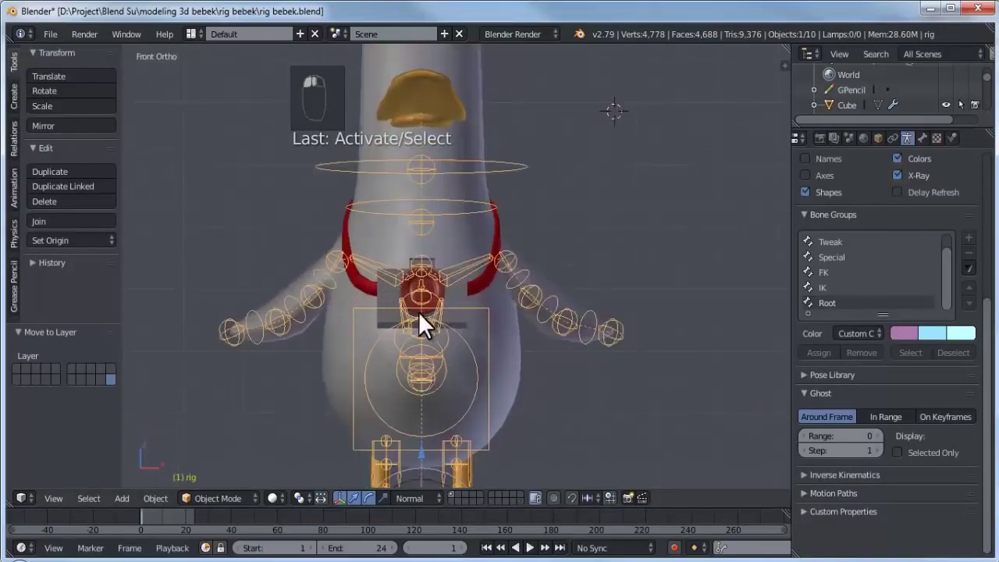
{"action": "middle_click_drag", "start_coordinate": [364, 284], "coordinate": [517, 356]}
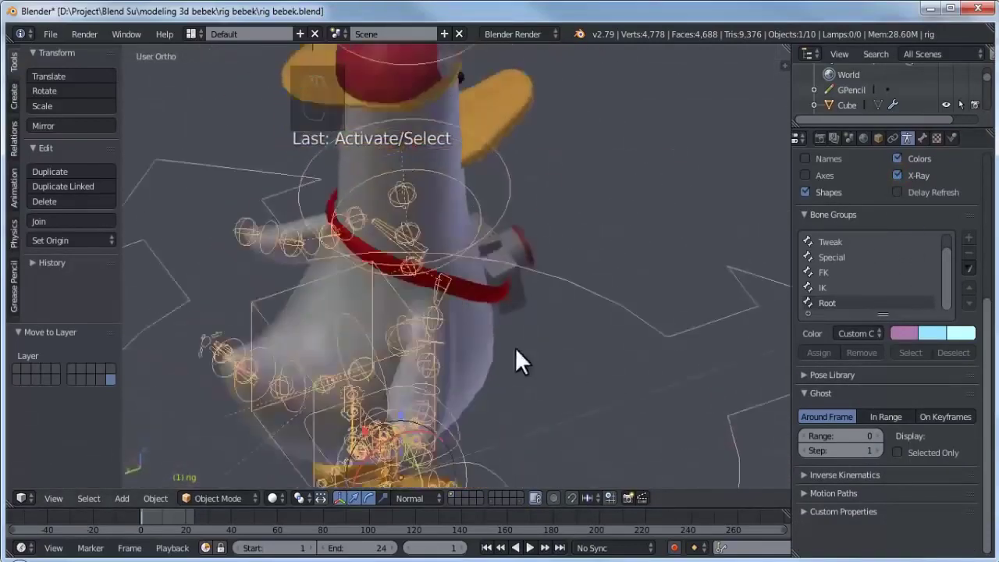
{"action": "key", "text": "KP_1"}
{"action": "middle_click_drag", "start_coordinate": [598, 234], "coordinate": [544, 277]}
{"action": "key", "text": "KP_1"}
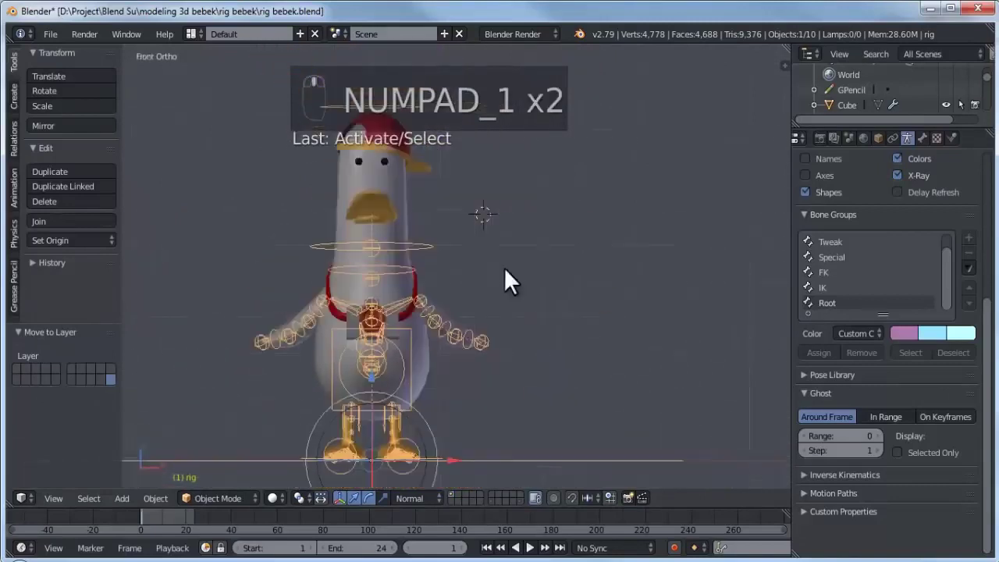
- Bring up the Rig Layers settings of the generated rig beside the 3D view
{"action": "key", "text": "n"}
{"action": "key", "text": "n"}
{"action": "key", "text": "n"}
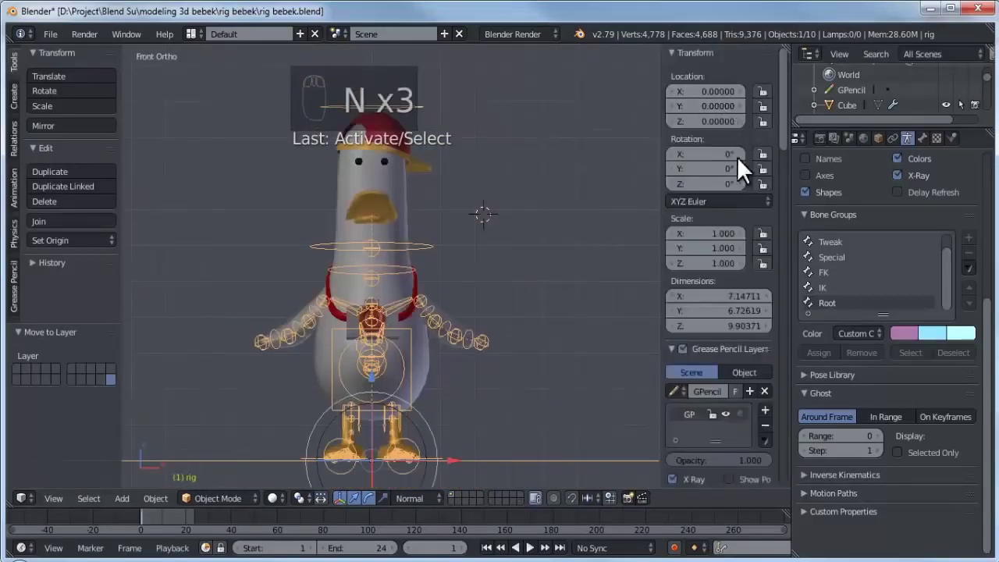
{"action": "scroll", "coordinate": [736, 157], "scroll_direction": "down", "scroll_amount": 15}
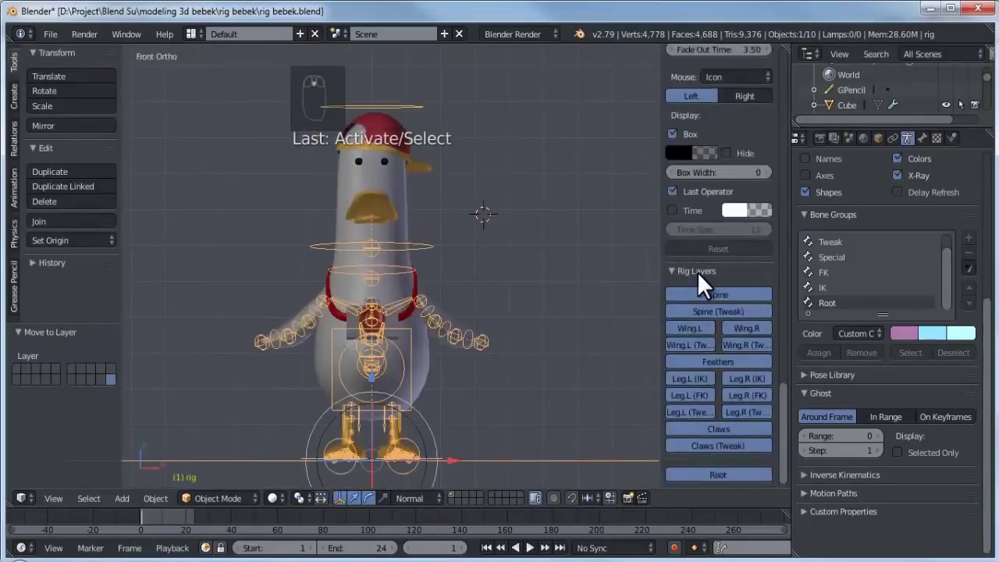
{"action": "scroll", "coordinate": [946, 276], "scroll_direction": "up", "scroll_amount": 7}
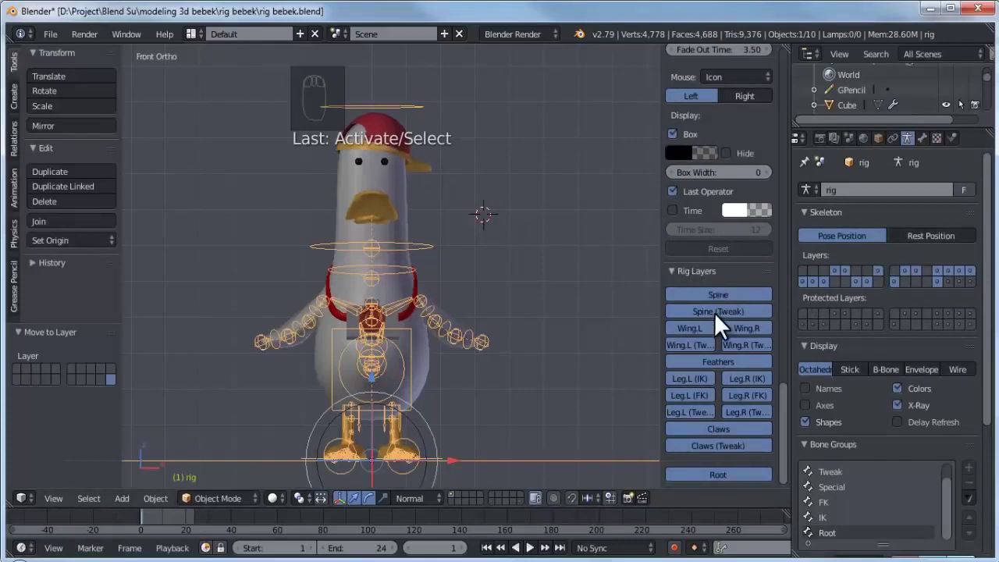
{"action": "key", "text": "n"}
{"action": "key", "text": "n"}
{"action": "key", "text": "n"}
- Test hiding and showing the Root rig layer, leaving it visible in front view
{"action": "left_click", "coordinate": [540, 465]}
{"action": "double_click", "coordinate": [716, 475]}
{"action": "left_click", "coordinate": [715, 473]}
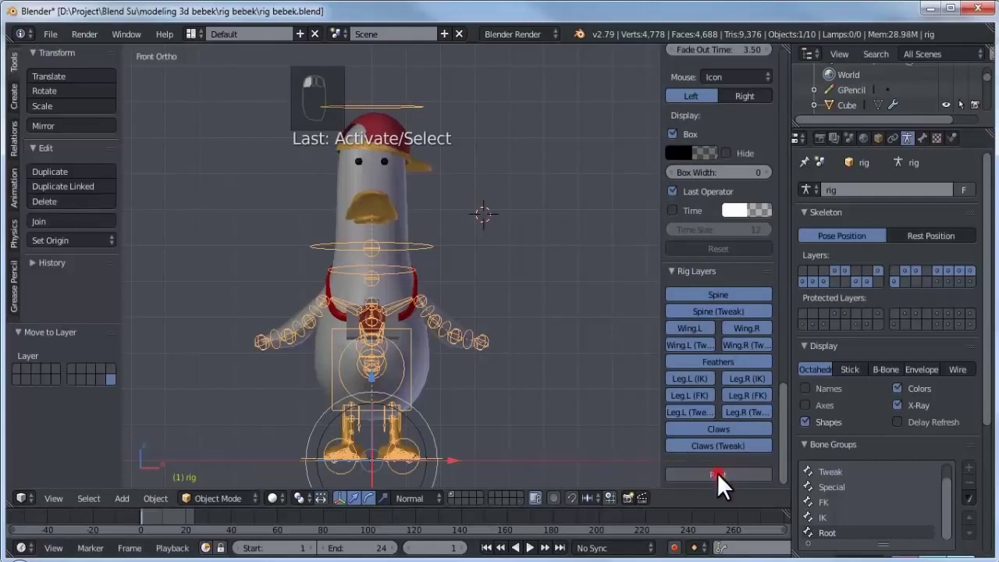
{"action": "left_click", "coordinate": [717, 473]}
{"action": "middle_click_drag", "start_coordinate": [387, 236], "coordinate": [407, 269]}
{"action": "key", "text": "KP_1"}
{"action": "middle_click_drag", "start_coordinate": [522, 299], "coordinate": [462, 298], "text": "shift"}
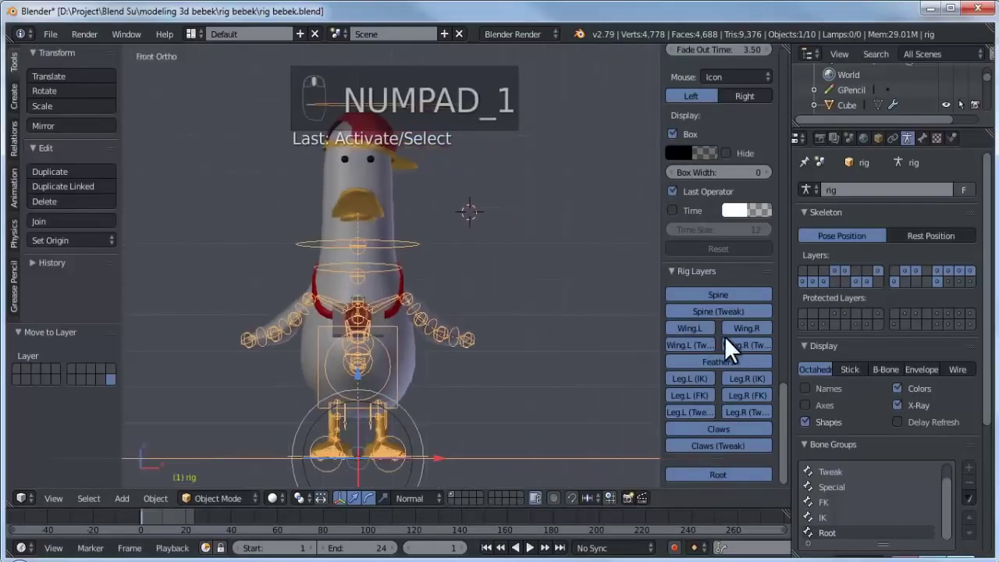
- Hide the Spine (Tweak) rig layer, the Tweak layers of both wings, and the FK and Tweak layers of both legs
{"action": "middle_click_drag", "start_coordinate": [500, 239], "coordinate": [527, 248], "text": "shift"}
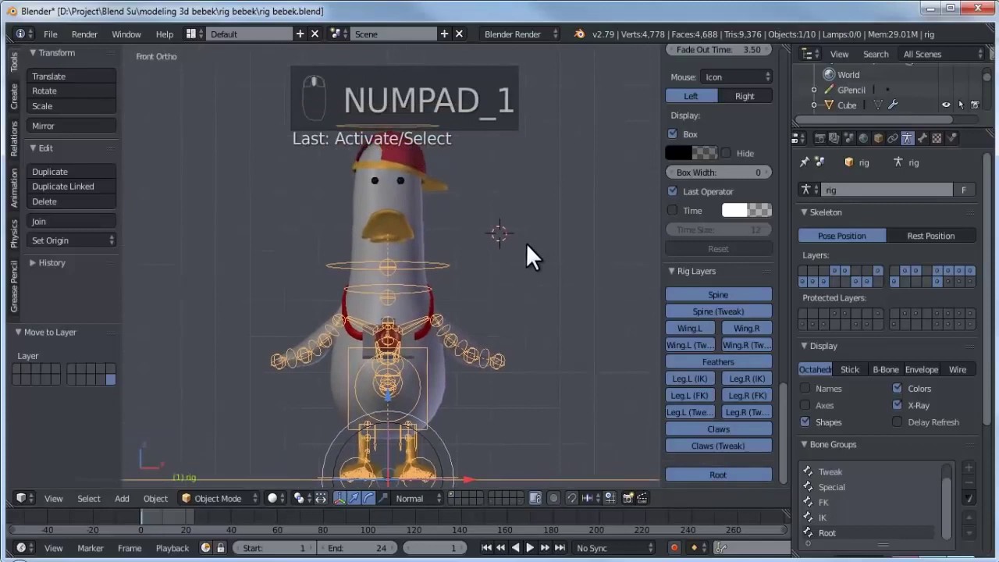
{"action": "left_click", "coordinate": [724, 309]}
{"action": "left_click", "coordinate": [699, 345]}
{"action": "left_click", "coordinate": [740, 346]}
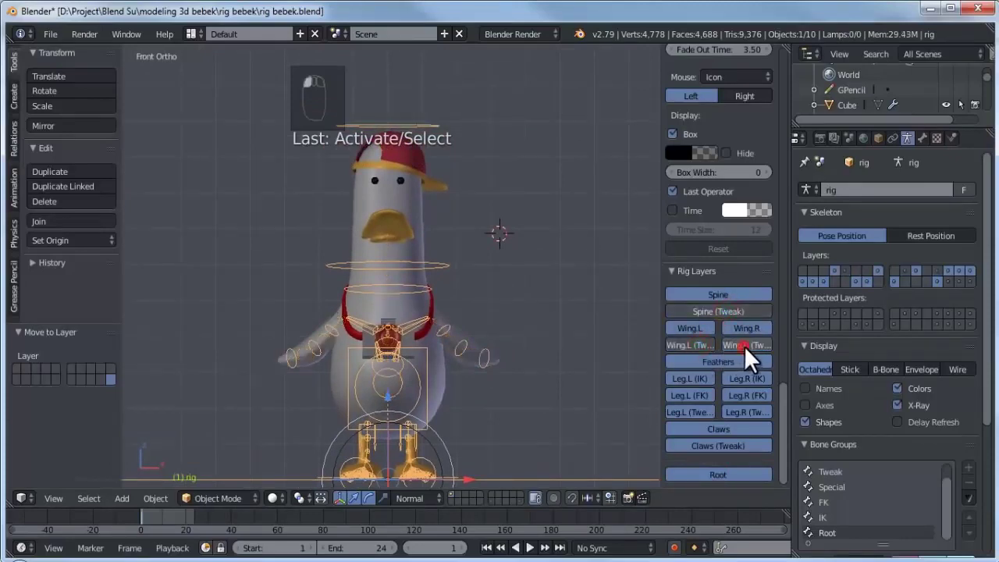
{"action": "left_click", "coordinate": [697, 395]}
{"action": "left_click", "coordinate": [746, 392]}
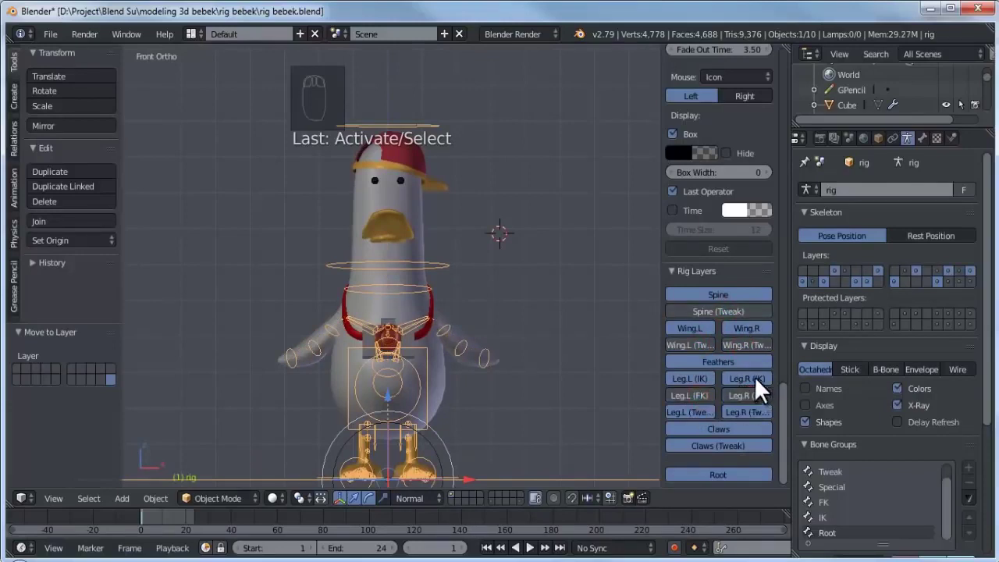
{"action": "left_click", "coordinate": [702, 412]}
{"action": "left_click", "coordinate": [746, 411]}
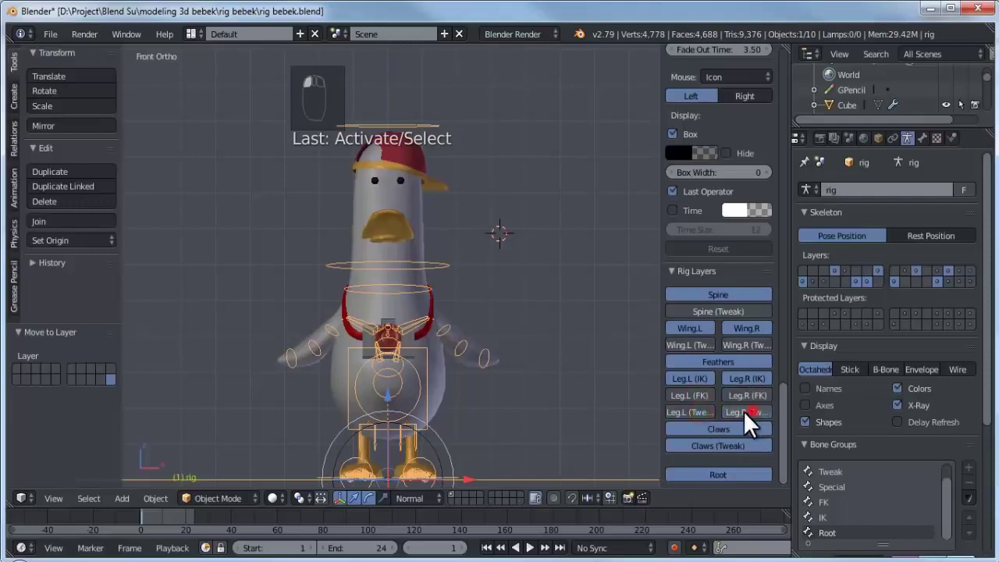
- Hide the Claws (Tweak) rig layer and bring the duck's head and body into view
{"action": "left_click", "coordinate": [717, 445]}
{"action": "middle_click_drag", "start_coordinate": [436, 355], "coordinate": [410, 290], "text": "shift"}
{"action": "middle_click_drag", "start_coordinate": [338, 107], "coordinate": [484, 281], "text": "shift"}
{"action": "mouse_move", "coordinate": [423, 222]}
{"action": "middle_mouse_down", "text": "shift"}
{"action": "mouse_move", "coordinate": [340, 261]}
{"action": "mouse_move", "coordinate": [367, 248]}
{"action": "middle_mouse_up", "text": "shift"}
- Draw freehand annotation strokes from the face down to the neck control and erase them
{"action": "key", "text": "d"}
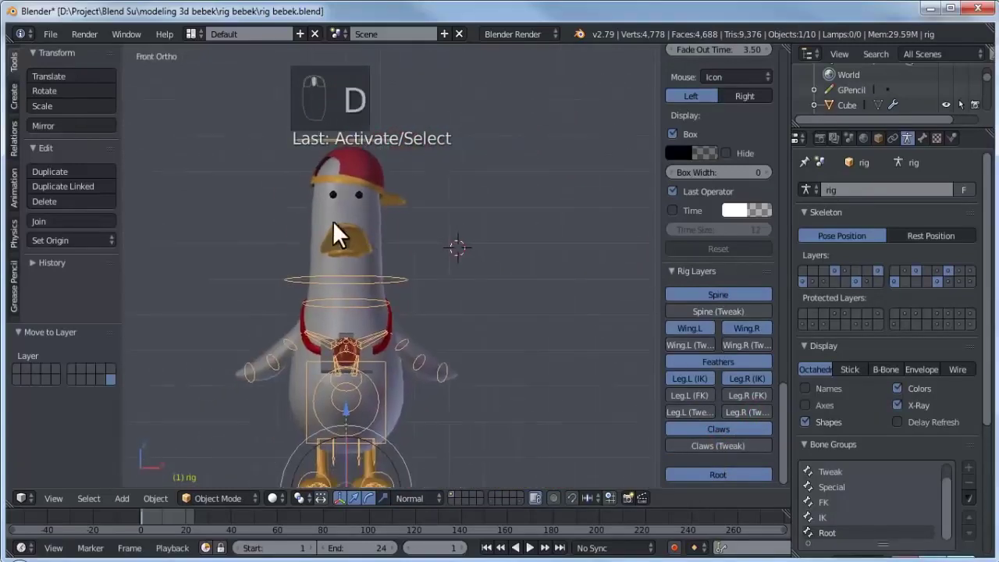
{"action": "key", "text": "d"}
{"action": "mouse_move", "coordinate": [349, 168]}
{"action": "left_mouse_down"}
{"action": "mouse_move", "coordinate": [358, 283]}
{"action": "mouse_move", "coordinate": [341, 258]}
{"action": "left_mouse_up"}
{"action": "right_click_drag", "start_coordinate": [341, 257], "coordinate": [362, 285]}
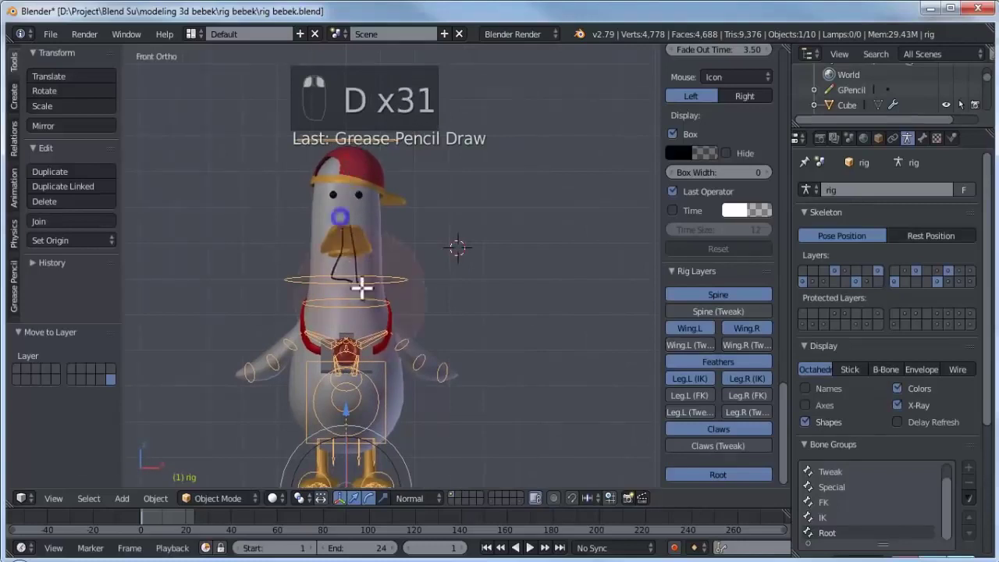
- Show the armature layer that holds the rig's deform bones in addition to the visible control layers
{"action": "left_click", "coordinate": [947, 281], "text": "shift"}
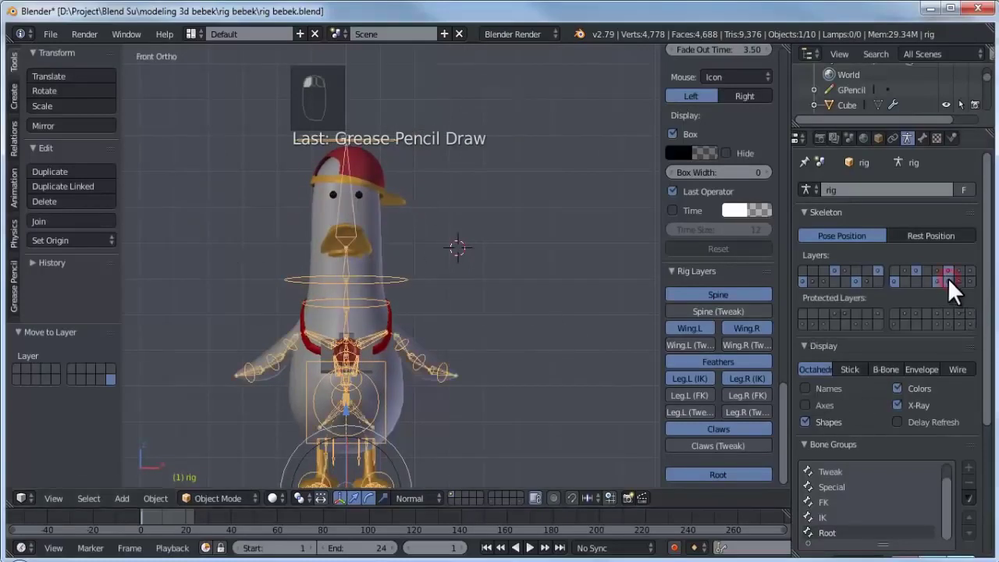
{"action": "middle_click_drag", "start_coordinate": [341, 299], "coordinate": [479, 218]}
{"action": "scroll", "coordinate": [478, 218], "scroll_direction": "up", "scroll_amount": 4}
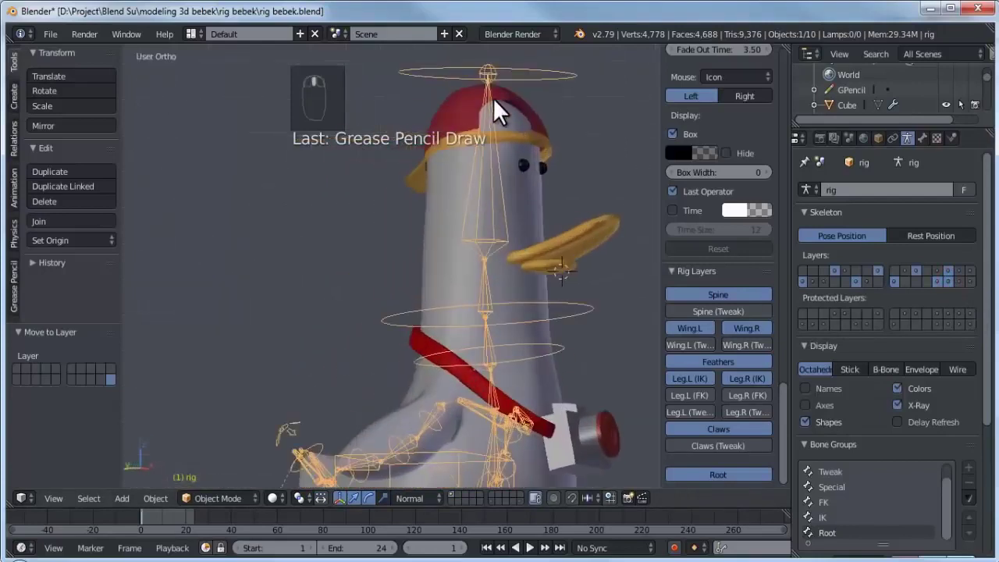
{"action": "key", "text": "KP_1"}
- Try Pose Mode on the rig and select the duck's body mesh behind the bones
{"action": "left_click", "coordinate": [217, 498]}
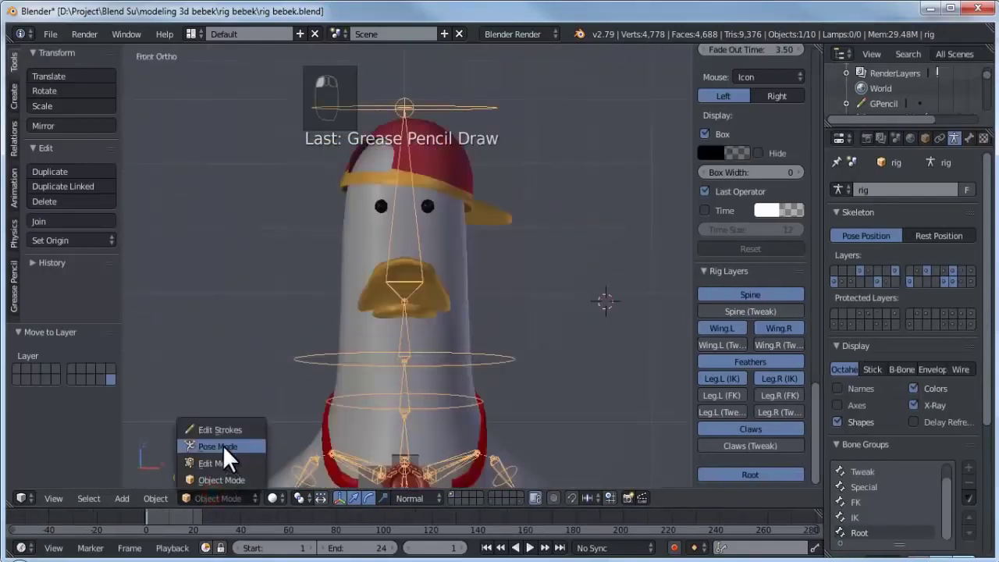
{"action": "left_click", "coordinate": [223, 447]}
{"action": "scroll", "coordinate": [414, 250], "scroll_direction": "up", "scroll_amount": 2}
{"action": "right_click", "coordinate": [434, 314]}
{"action": "middle_click_drag", "start_coordinate": [435, 315], "coordinate": [472, 275], "text": "shift"}
{"action": "right_click", "coordinate": [477, 261]}
{"action": "scroll", "coordinate": [483, 253], "scroll_direction": "down", "scroll_amount": 1}
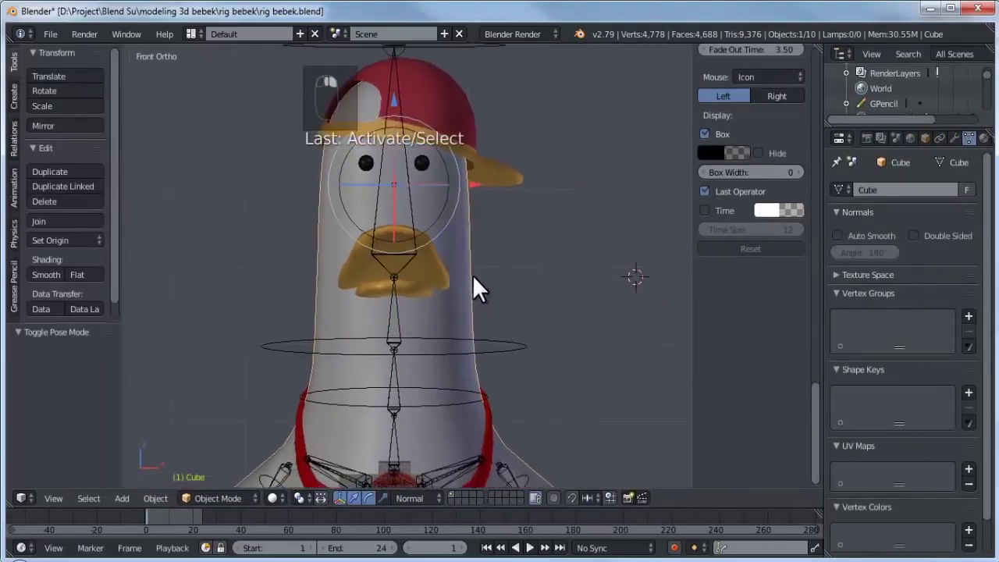
- Annotate the link from the body mesh to the head bone and neck control, select the head deform bone, and erase the strokes
{"action": "left_click_drag", "start_coordinate": [451, 246], "coordinate": [473, 222]}
{"action": "mouse_move", "coordinate": [455, 225]}
{"action": "left_mouse_down"}
{"action": "mouse_move", "coordinate": [476, 244]}
{"action": "mouse_move", "coordinate": [418, 203]}
{"action": "left_mouse_up"}
{"action": "mouse_move", "coordinate": [484, 233]}
{"action": "left_mouse_down"}
{"action": "mouse_move", "coordinate": [519, 323]}
{"action": "mouse_move", "coordinate": [508, 345]}
{"action": "left_mouse_up"}
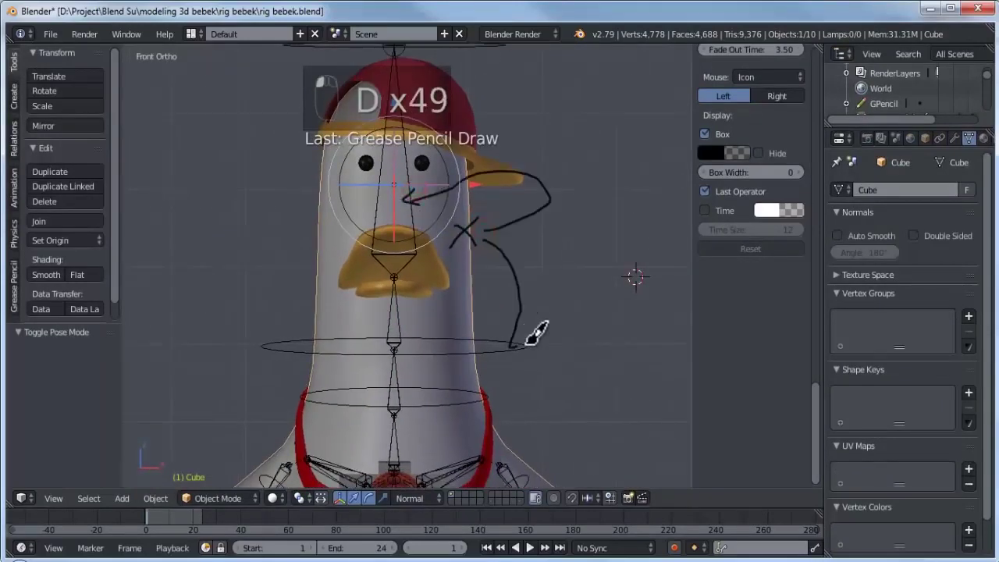
{"action": "left_click", "coordinate": [407, 163]}
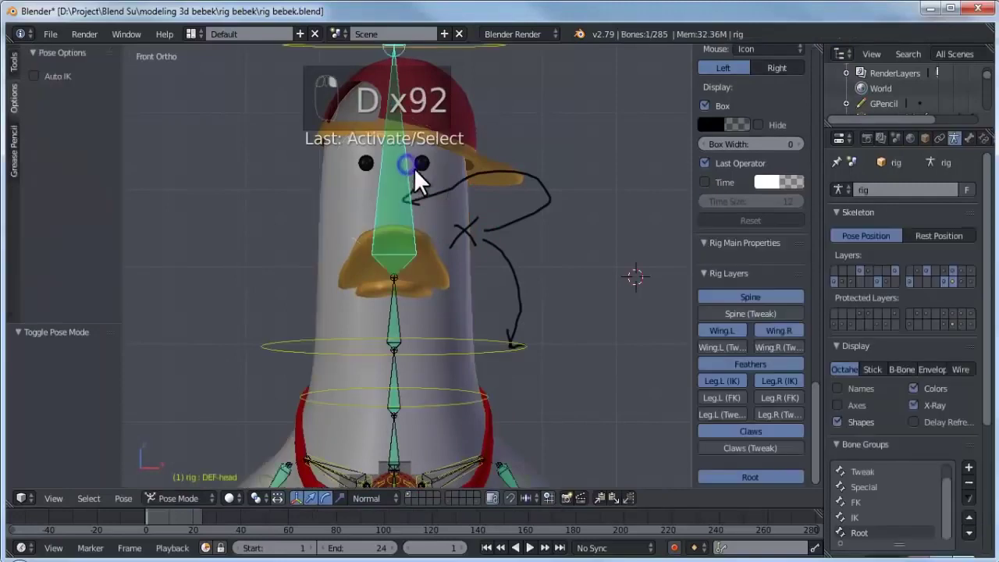
{"action": "right_click", "coordinate": [392, 287]}
{"action": "right_click", "coordinate": [397, 238]}
{"action": "middle_click_drag", "start_coordinate": [468, 226], "coordinate": [462, 257], "text": "shift"}
{"action": "mouse_move", "coordinate": [538, 245]}
{"action": "right_mouse_down"}
{"action": "mouse_move", "coordinate": [483, 351]}
{"action": "mouse_move", "coordinate": [417, 246]}
{"action": "mouse_move", "coordinate": [437, 244]}
{"action": "right_mouse_up"}
- Select the body mesh and the head deform bone in turn, and examine in wireframe how the bones sit inside the mesh
{"action": "middle_click_drag", "start_coordinate": [520, 257], "coordinate": [560, 226], "text": "shift"}
{"action": "right_click", "coordinate": [506, 213]}
{"action": "scroll", "coordinate": [504, 257], "scroll_direction": "down", "scroll_amount": 4}
{"action": "scroll", "coordinate": [495, 263], "scroll_direction": "up", "scroll_amount": 4}
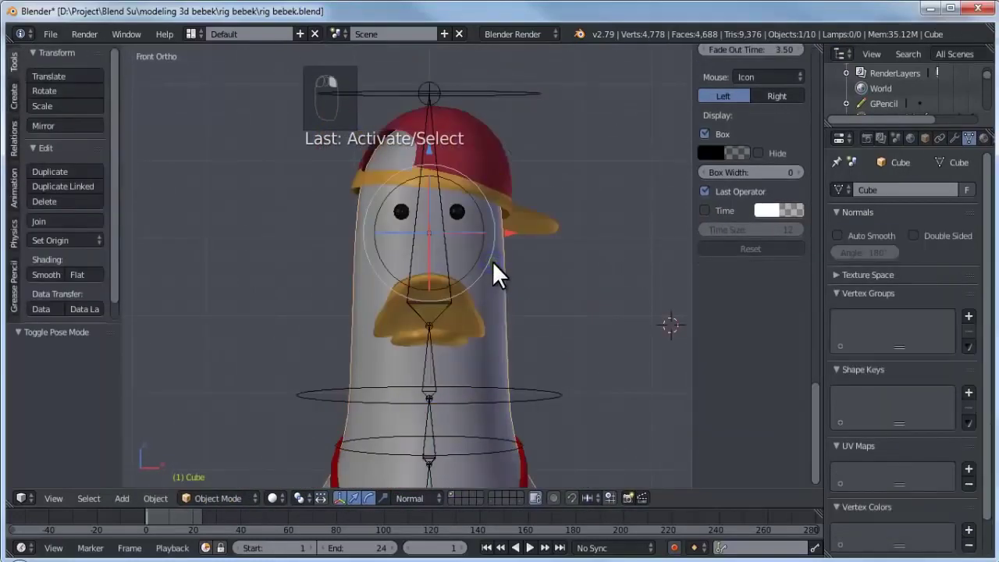
{"action": "right_click", "coordinate": [434, 205]}
{"action": "scroll", "coordinate": [468, 222], "scroll_direction": "down", "scroll_amount": 1}
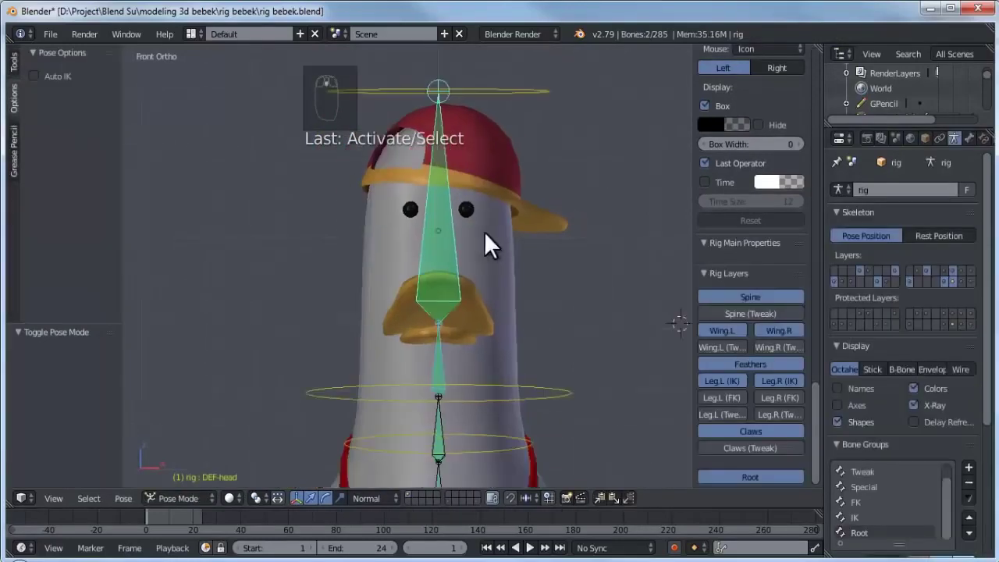
{"action": "middle_click_drag", "start_coordinate": [503, 274], "coordinate": [545, 253], "text": "shift"}
{"action": "key", "text": "z"}
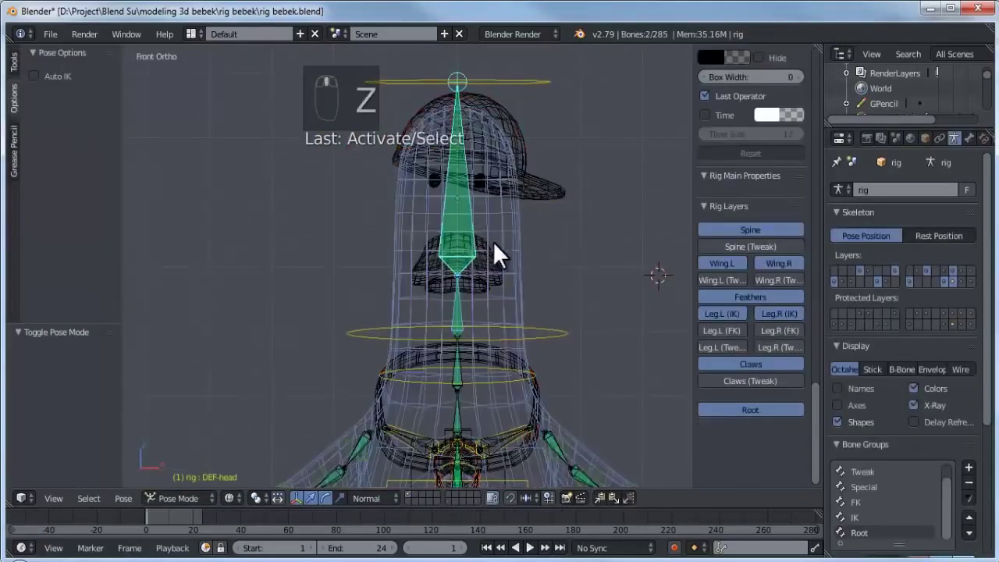
{"action": "scroll", "coordinate": [493, 241], "scroll_direction": "down", "scroll_amount": 3}
{"action": "scroll", "coordinate": [521, 303], "scroll_direction": "up", "scroll_amount": 4}
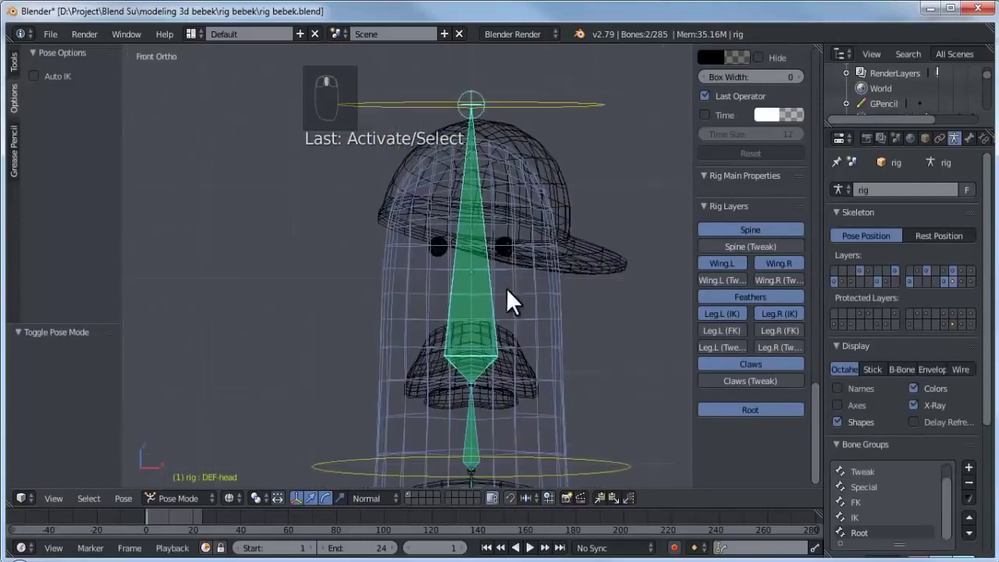
{"action": "key", "text": "z"}
{"action": "scroll", "coordinate": [502, 276], "scroll_direction": "down", "scroll_amount": 3}
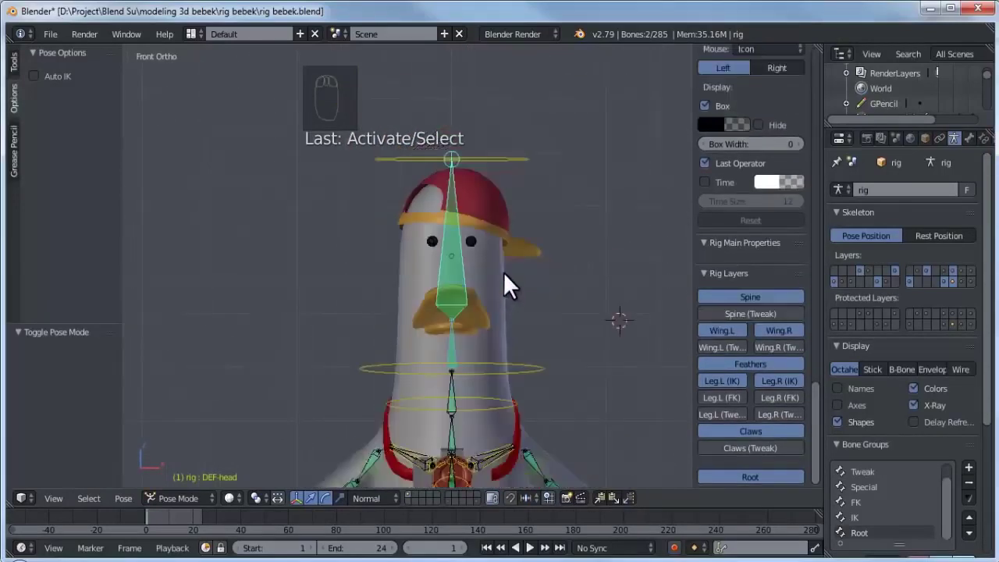
- Parent the duck's body mesh to the rig with automatic weights
{"action": "key", "text": "ctrl+p"}
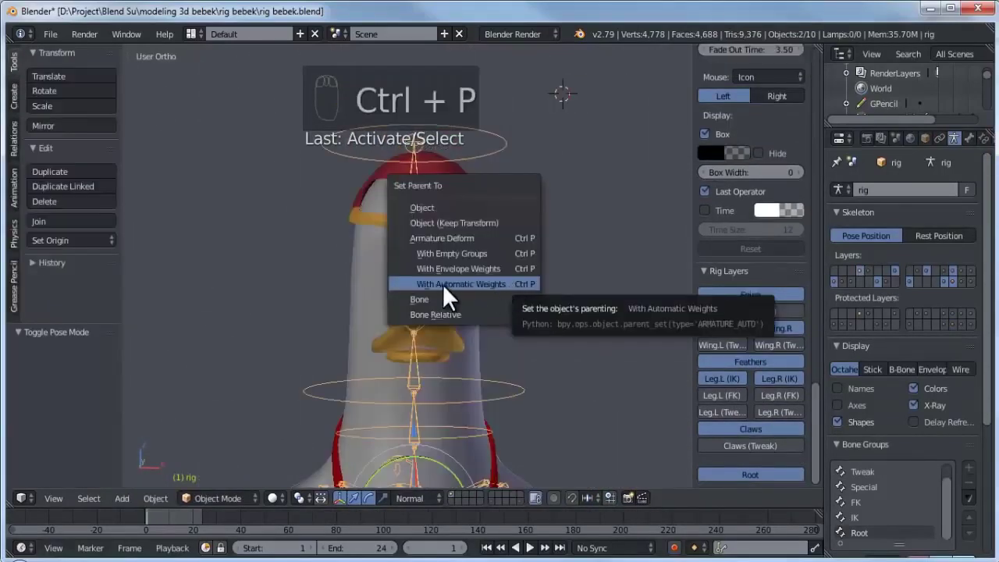
{"action": "left_click", "coordinate": [515, 286]}
{"action": "scroll", "coordinate": [429, 285], "scroll_direction": "down", "scroll_amount": 3}
- Parent the leg mesh to the rig with automatic weights, working in wireframe front view
{"action": "key", "text": "z"}
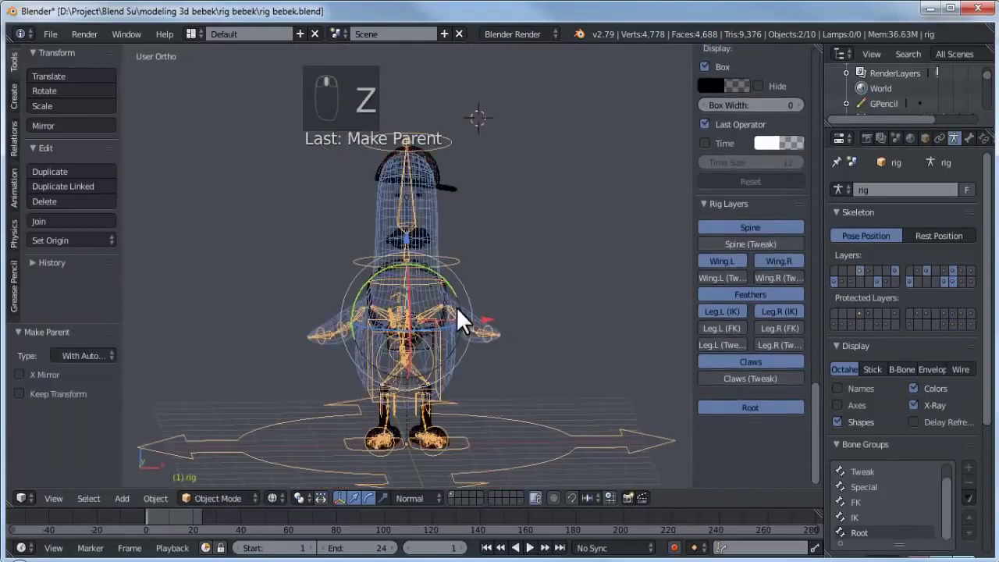
{"action": "key", "text": "KP_1"}
{"action": "scroll", "coordinate": [481, 349], "scroll_direction": "up", "scroll_amount": 6}
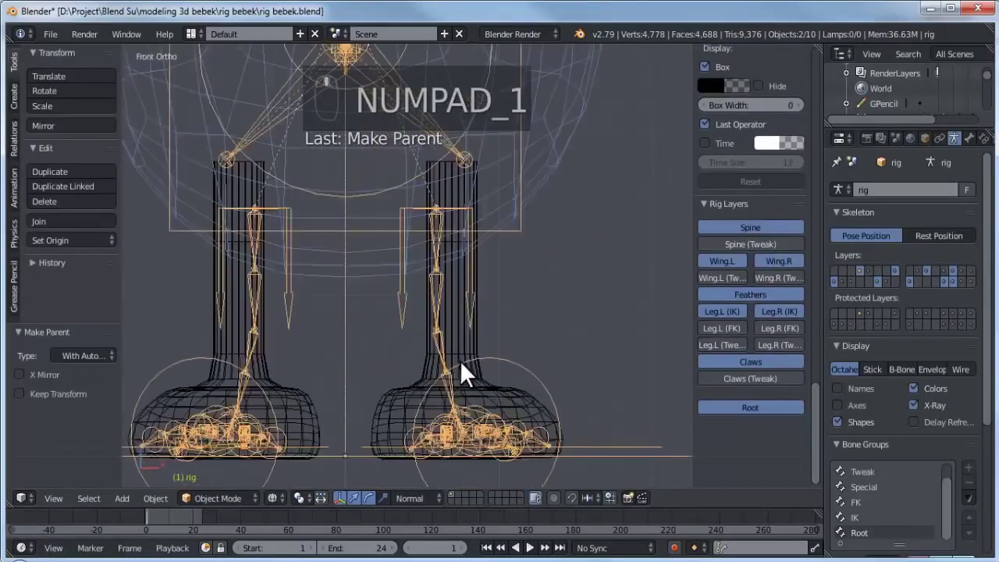
{"action": "right_click", "coordinate": [482, 351]}
{"action": "scroll", "coordinate": [481, 350], "scroll_direction": "down", "scroll_amount": 1}
{"action": "scroll", "coordinate": [457, 332], "scroll_direction": "up", "scroll_amount": 4}
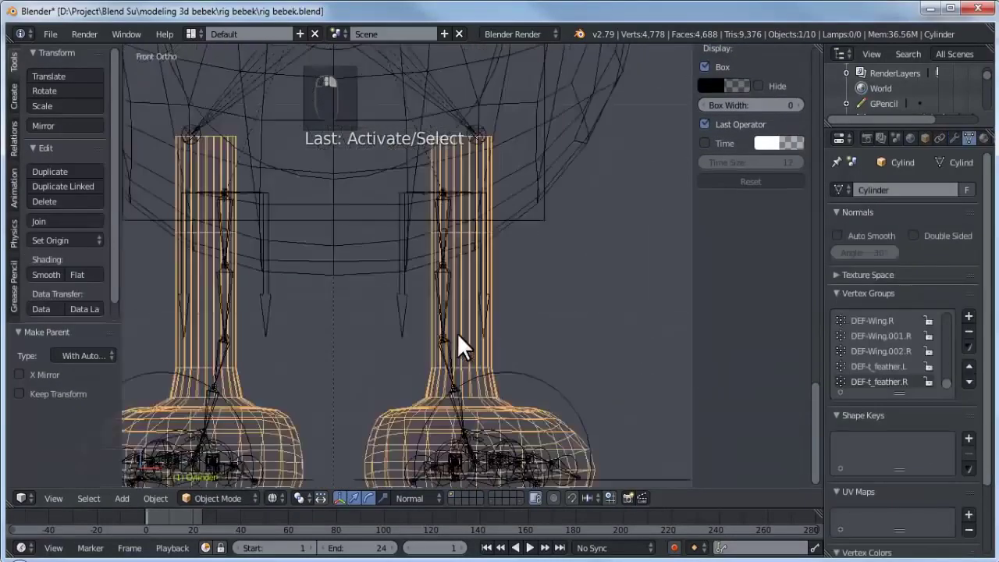
{"action": "right_click", "coordinate": [465, 270], "text": "shift"}
{"action": "scroll", "coordinate": [476, 277], "scroll_direction": "down", "scroll_amount": 5}
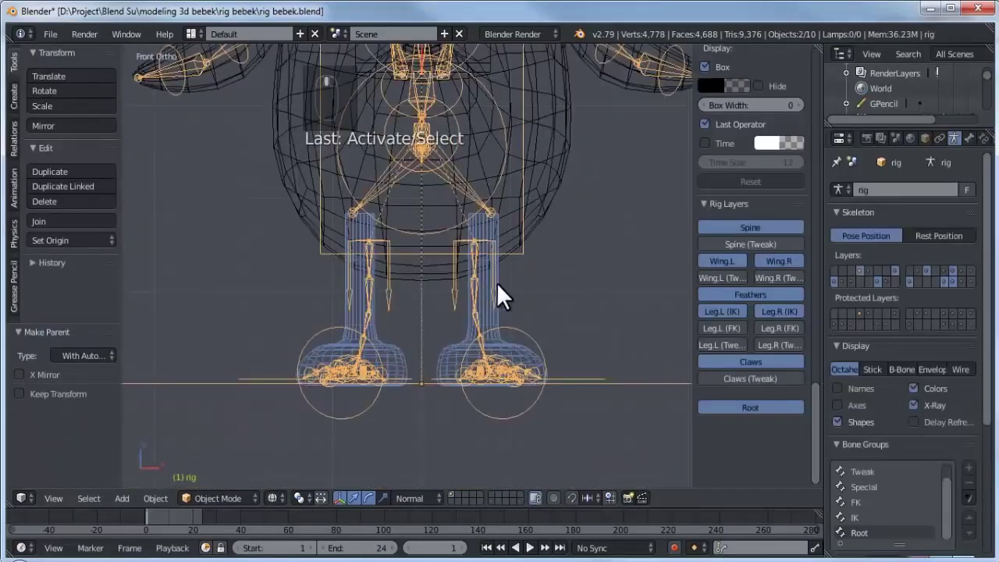
{"action": "key", "text": "ctrl+p"}
{"action": "left_click", "coordinate": [496, 284]}
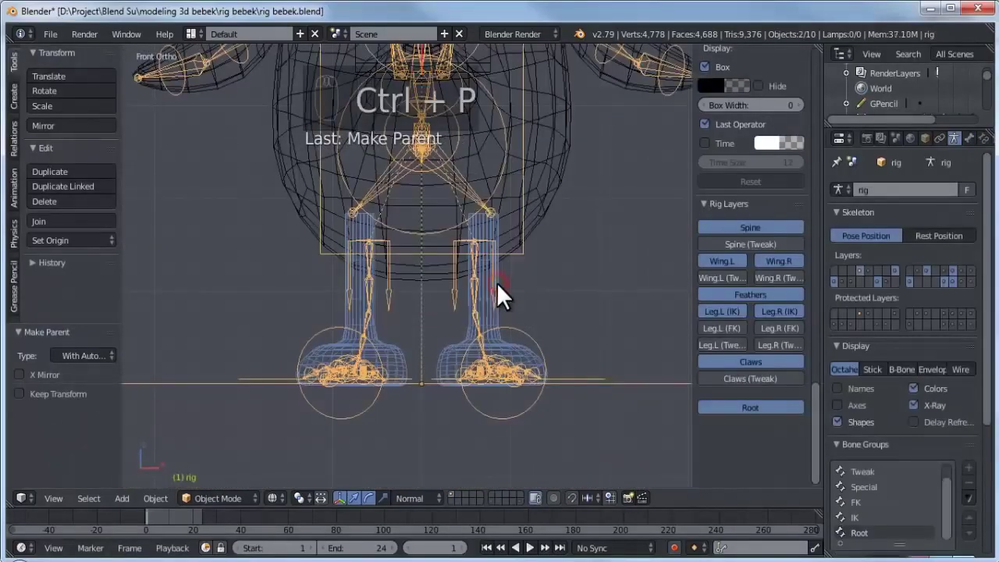
- Parent the red neck strap to the rig with automatic weights and return to solid display
{"action": "scroll", "coordinate": [491, 270], "scroll_direction": "down", "scroll_amount": 3}
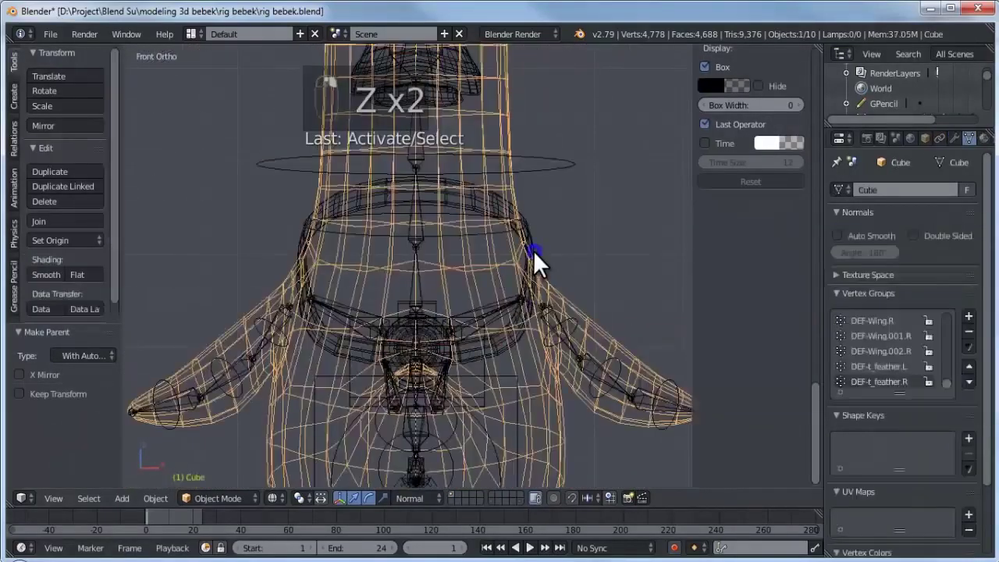
{"action": "right_click", "coordinate": [536, 247]}
{"action": "scroll", "coordinate": [428, 280], "scroll_direction": "down", "scroll_amount": 3}
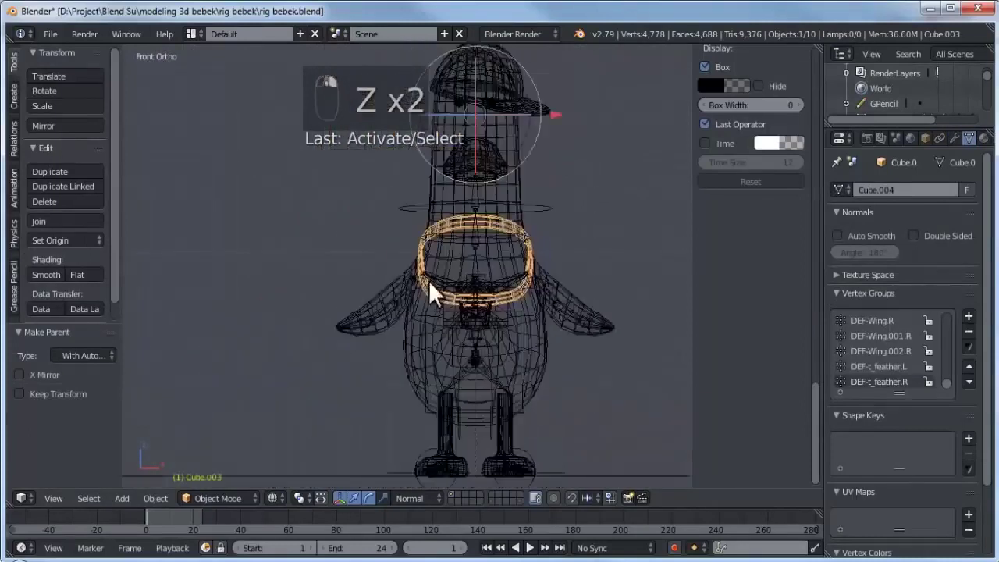
{"action": "key", "text": "z"}
{"action": "mouse_move", "coordinate": [428, 280]}
{"action": "middle_mouse_down"}
{"action": "mouse_move", "coordinate": [460, 248]}
{"action": "mouse_move", "coordinate": [515, 281]}
{"action": "middle_mouse_up"}
{"action": "key", "text": "z"}
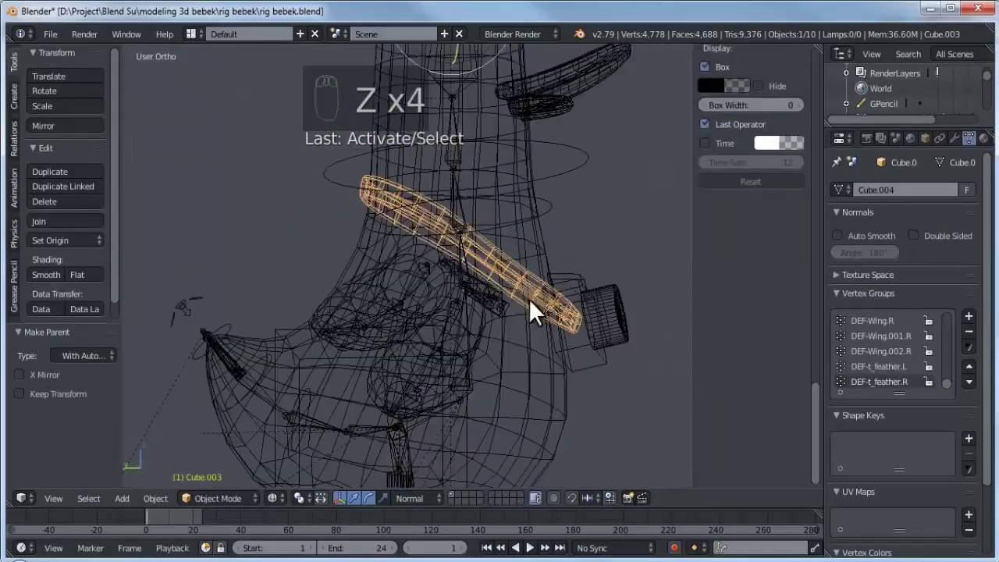
{"action": "right_click", "coordinate": [467, 260], "text": "shift"}
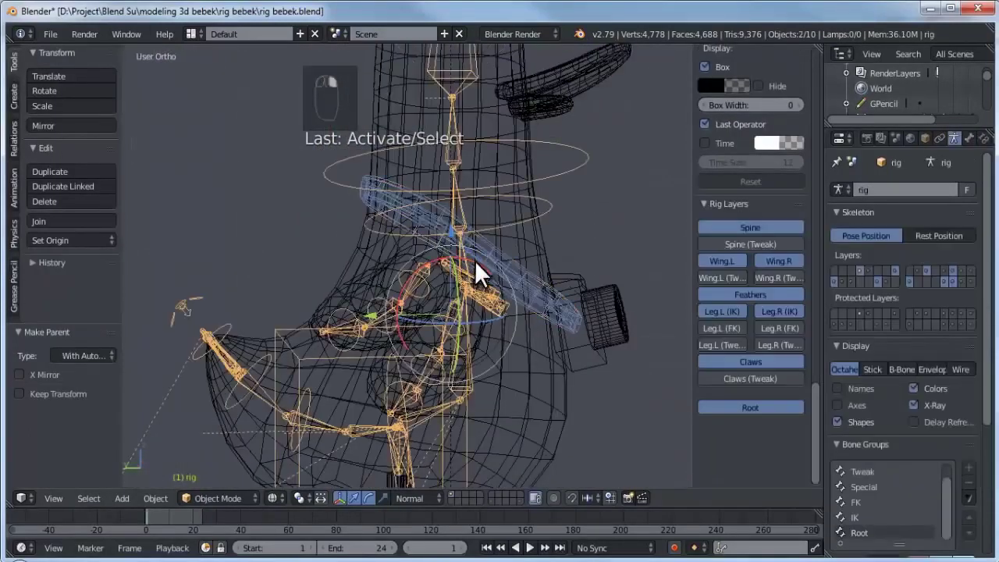
{"action": "key", "text": "ctrl+p"}
{"action": "left_click", "coordinate": [472, 260]}
{"action": "key", "text": "z"}
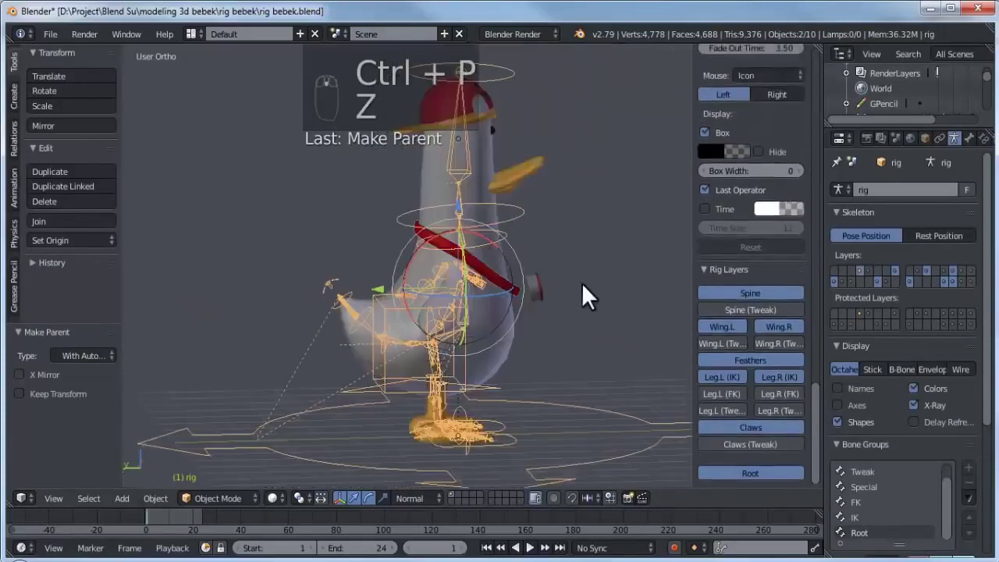
- Parent both beak halves and the eyes to the rig with automatic weights, ending in solid display
{"action": "key", "text": "KP_1"}
{"action": "scroll", "coordinate": [412, 188], "scroll_direction": "up", "scroll_amount": 3}
{"action": "key", "text": "z"}
{"action": "right_click", "coordinate": [398, 326]}
{"action": "right_click", "coordinate": [351, 367]}
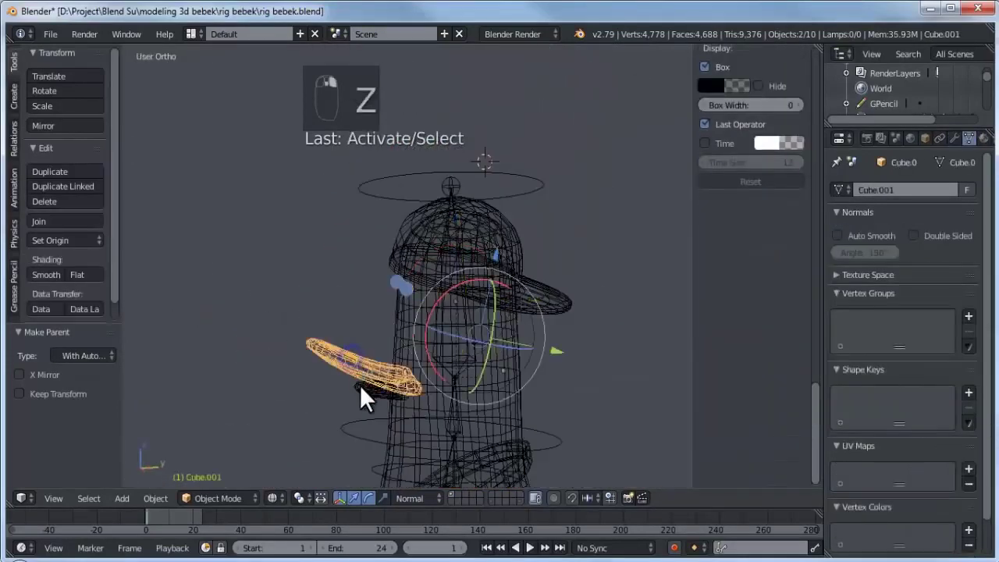
{"action": "right_click", "coordinate": [360, 385], "text": "shift"}
{"action": "right_click", "coordinate": [338, 305]}
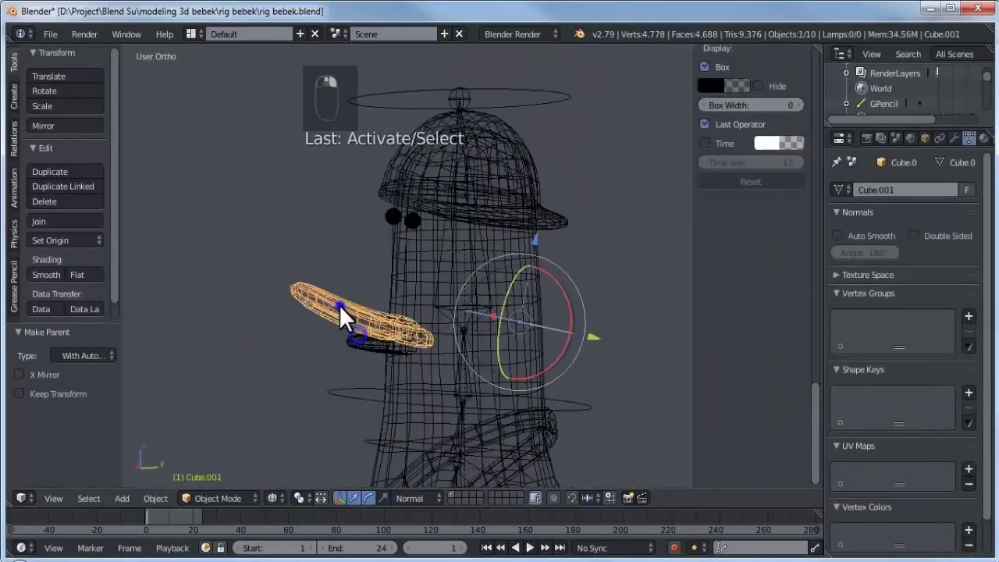
{"action": "right_click", "coordinate": [361, 342], "text": "shift"}
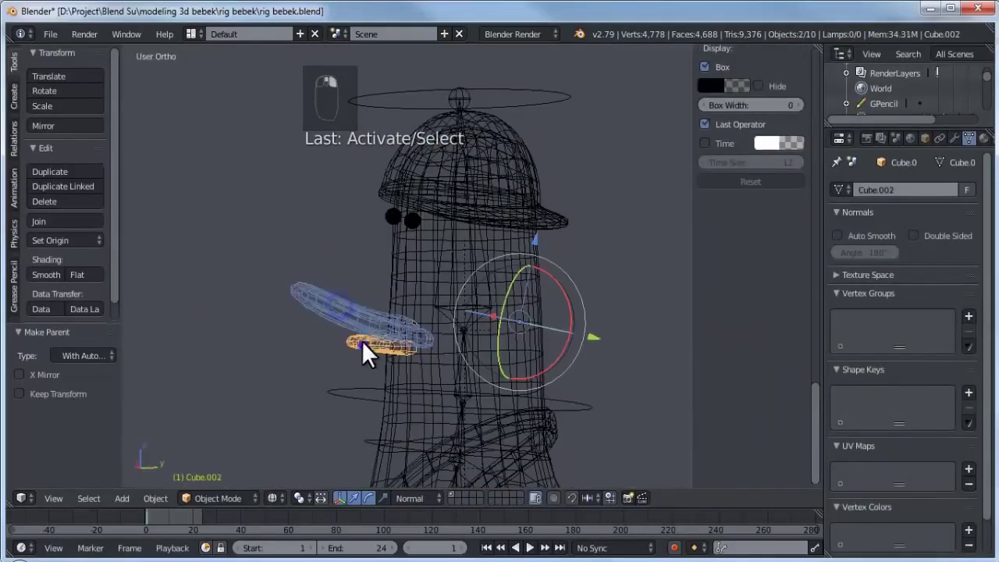
{"action": "right_click", "coordinate": [393, 212], "text": "shift"}
{"action": "right_click", "coordinate": [466, 189], "text": "shift"}
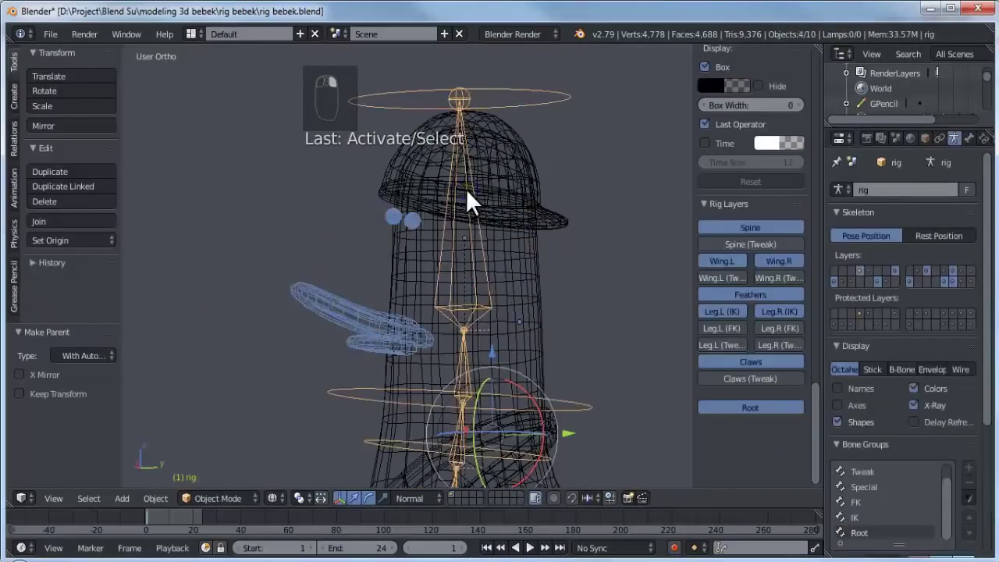
{"action": "key", "text": "ctrl+p"}
{"action": "left_click", "coordinate": [466, 190]}
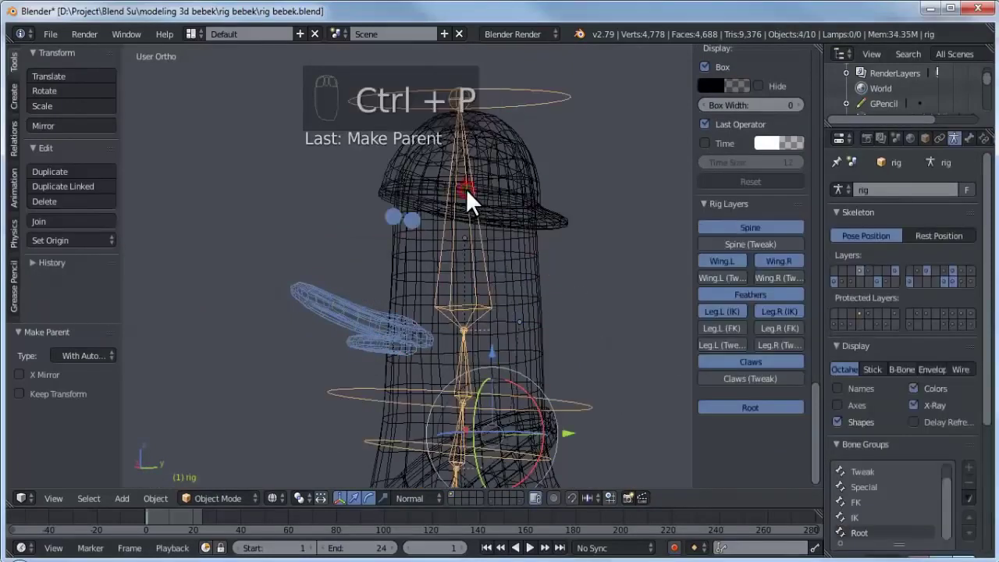
{"action": "key", "text": "z"}
- Select the object hanging on the neck strap and the rig in turn, and toggle the display of all scene layers
{"action": "key", "text": "KP_1"}
{"action": "right_click", "coordinate": [365, 269]}
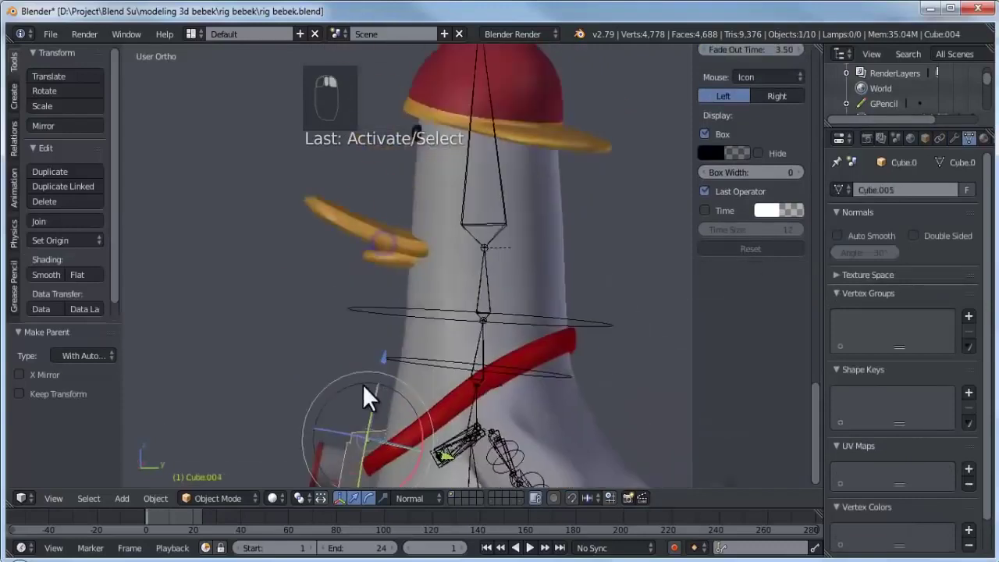
{"action": "scroll", "coordinate": [367, 398], "scroll_direction": "down", "scroll_amount": 5}
{"action": "right_click", "coordinate": [440, 188]}
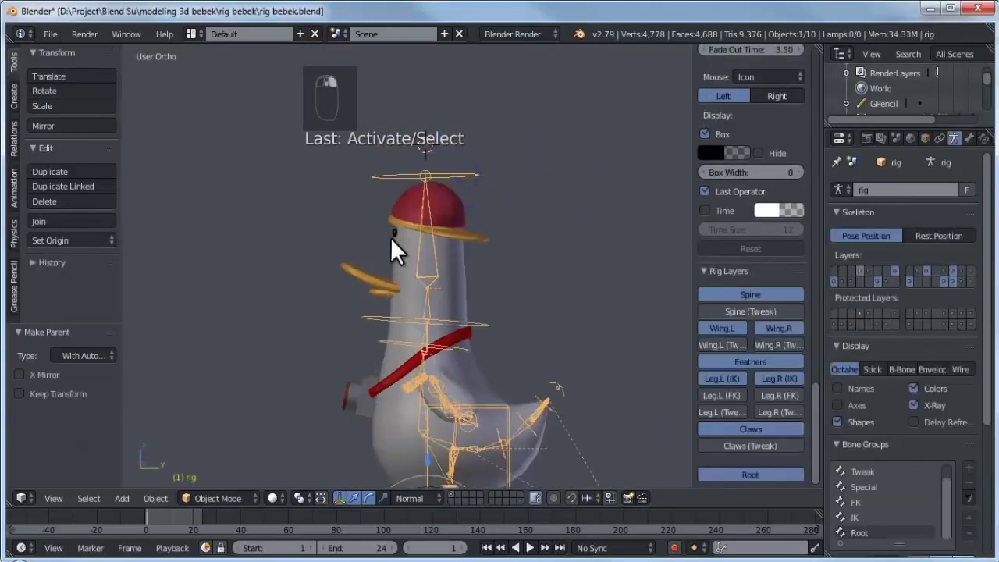
{"action": "key", "text": "grave"}
{"action": "key", "text": "grave"}
- Put the rig in Pose Mode in front view and select the DEF-head bone
{"action": "key", "text": "KP_1"}
{"action": "scroll", "coordinate": [459, 313], "scroll_direction": "up", "scroll_amount": 3}
{"action": "right_click", "coordinate": [480, 265]}
{"action": "scroll", "coordinate": [482, 213], "scroll_direction": "up", "scroll_amount": 2}
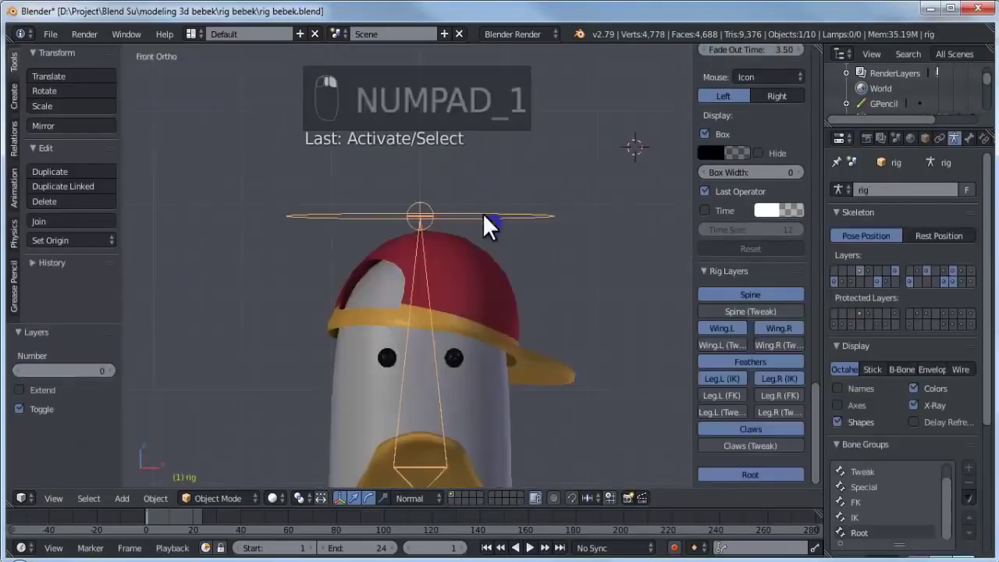
{"action": "left_click", "coordinate": [193, 499]}
{"action": "left_click", "coordinate": [223, 449]}
{"action": "right_click", "coordinate": [394, 274]}
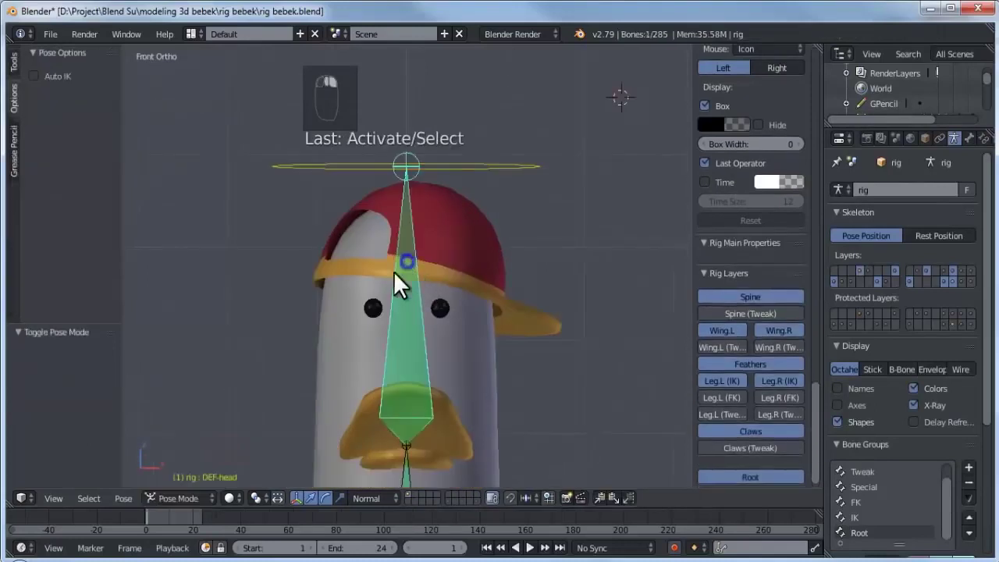
- Leave Pose Mode and select the red cap, trying a move on it and cancelling it
{"action": "scroll", "coordinate": [399, 335], "scroll_direction": "down", "scroll_amount": 2}
{"action": "key", "text": "ctrl+Tab"}
{"action": "scroll", "coordinate": [422, 316], "scroll_direction": "up", "scroll_amount": 2}
{"action": "right_click", "coordinate": [511, 312]}
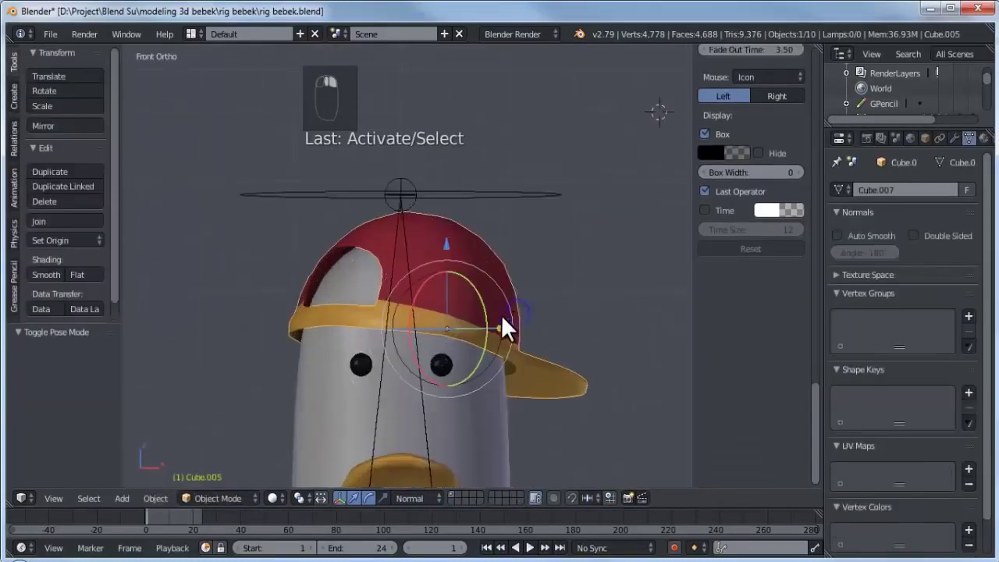
{"action": "middle_click_drag", "start_coordinate": [505, 326], "coordinate": [476, 316], "text": "shift"}
{"action": "key", "text": "g"}
{"action": "right_click", "coordinate": [508, 250]}
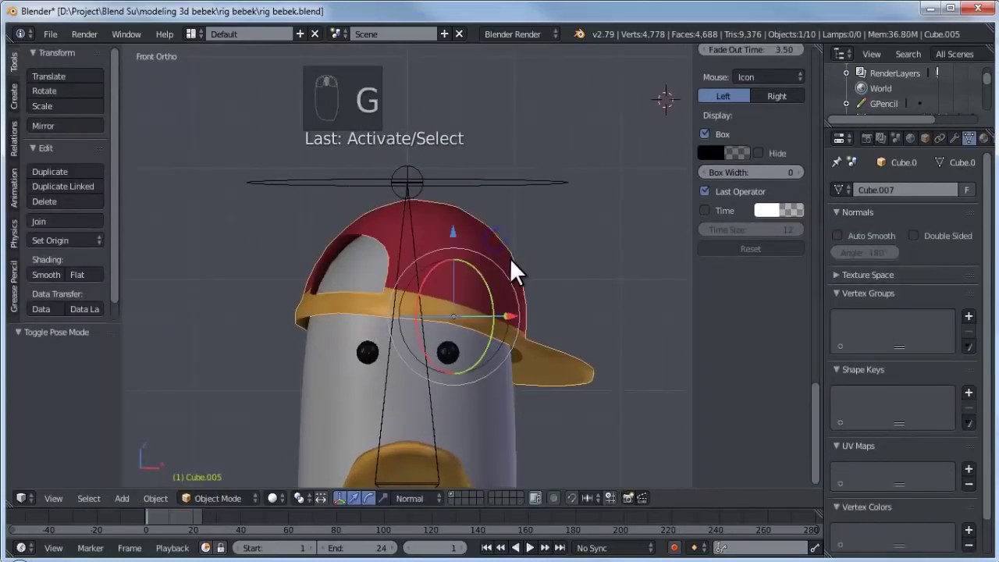
- Select the red cap and the rig's DEF-head bone, and parent the cap with the Bone option
{"action": "middle_click_drag", "start_coordinate": [423, 287], "coordinate": [386, 210], "text": "shift"}
{"action": "right_click", "coordinate": [399, 202]}
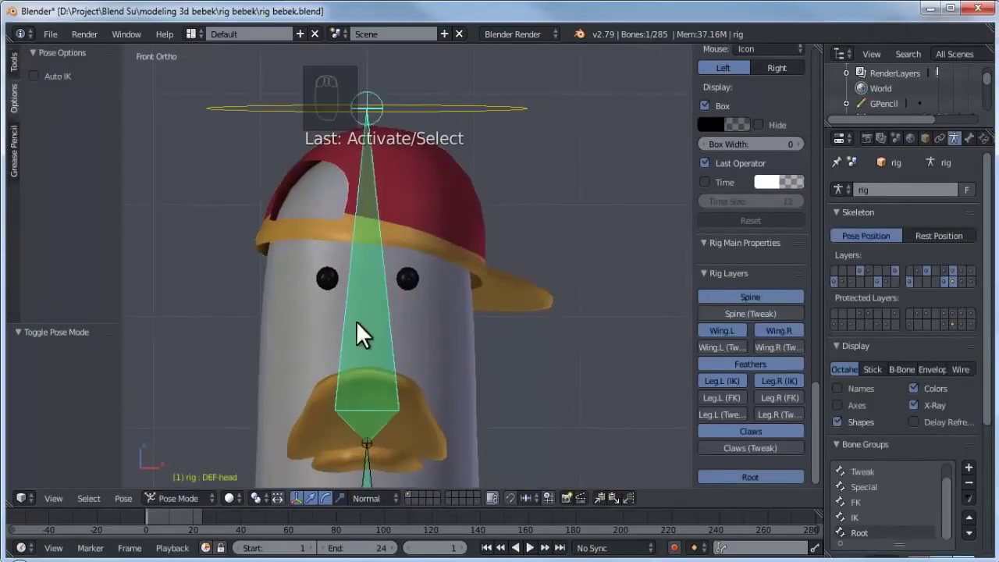
{"action": "right_click", "coordinate": [451, 187]}
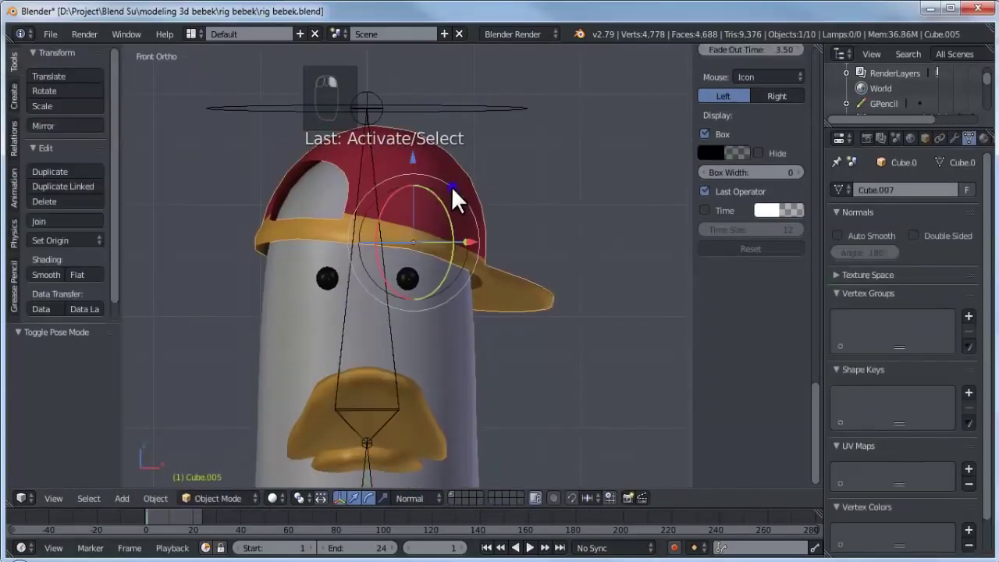
{"action": "right_click", "coordinate": [376, 228]}
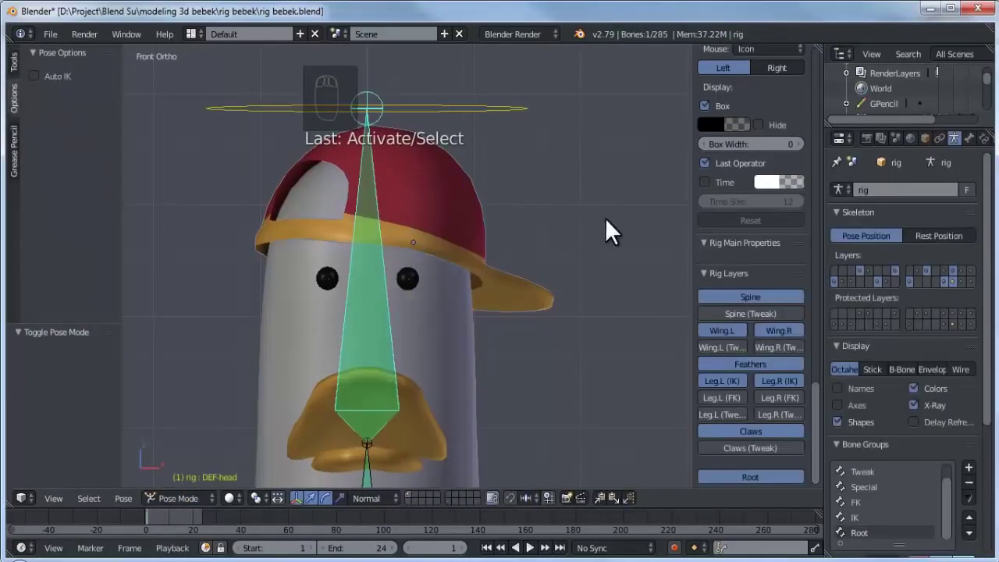
{"action": "key", "text": "ctrl+p"}
{"action": "left_click", "coordinate": [552, 226]}
- Select the lens cylinder and the box body of the camera hanging on the neck strap together
{"action": "key", "text": "KP_1"}
{"action": "key", "text": "KP_3"}
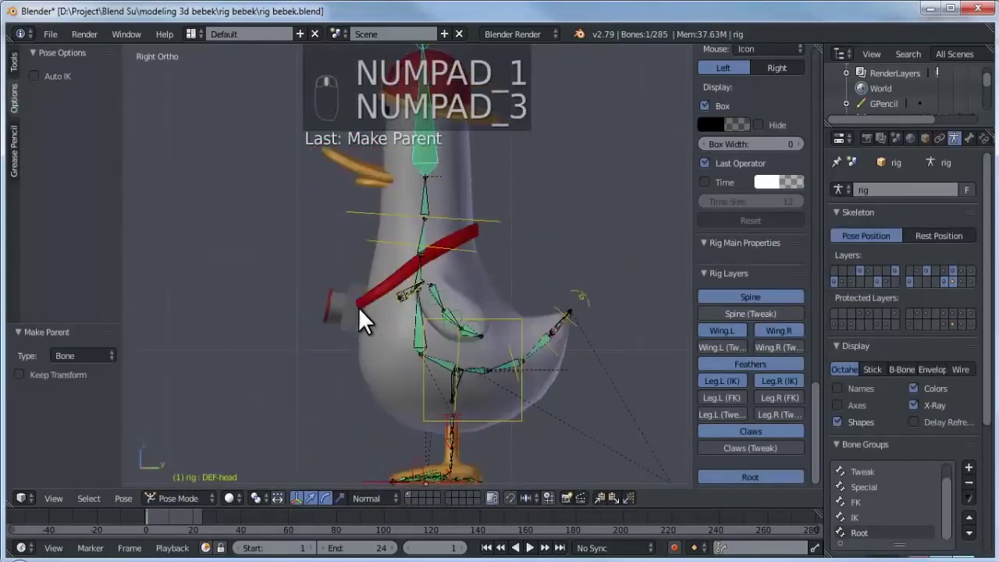
{"action": "scroll", "coordinate": [420, 254], "scroll_direction": "up", "scroll_amount": 3}
{"action": "right_click", "coordinate": [349, 290]}
{"action": "key", "text": "z"}
{"action": "scroll", "coordinate": [344, 246], "scroll_direction": "up", "scroll_amount": 2}
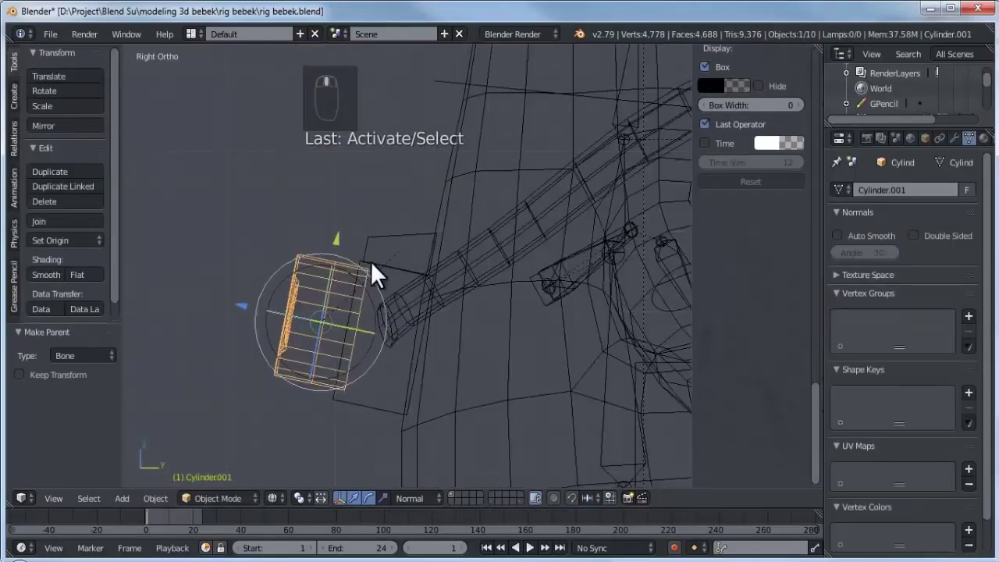
{"action": "right_click", "coordinate": [384, 258], "text": "shift"}
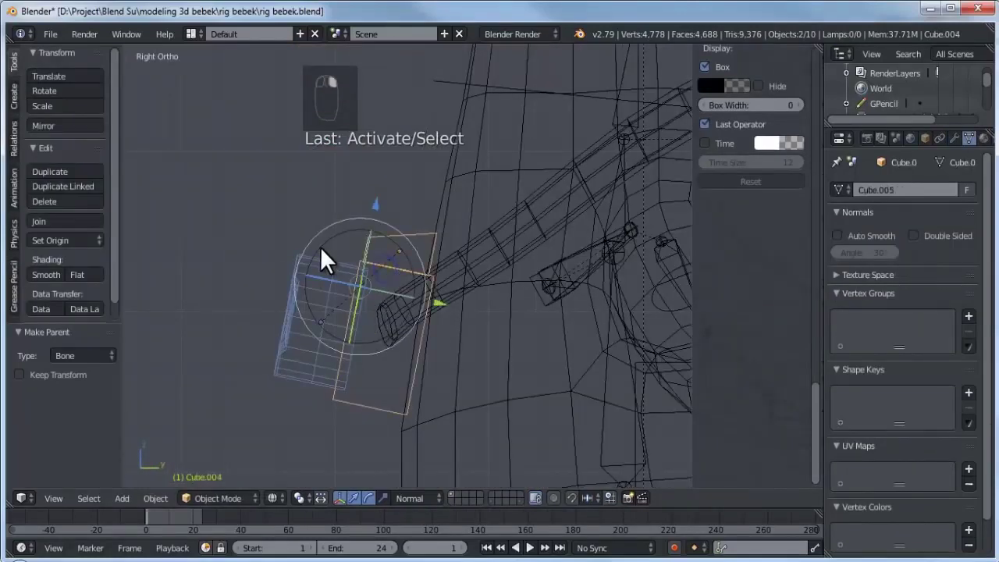
{"action": "scroll", "coordinate": [453, 228], "scroll_direction": "down", "scroll_amount": 3}
{"action": "key", "text": "KP_1"}
{"action": "key", "text": "z"}
{"action": "scroll", "coordinate": [328, 304], "scroll_direction": "up", "scroll_amount": 1}
{"action": "scroll", "coordinate": [413, 208], "scroll_direction": "up", "scroll_amount": 3}
{"action": "mouse_move", "coordinate": [345, 279]}
{"action": "middle_mouse_down"}
{"action": "mouse_move", "coordinate": [413, 208]}
{"action": "mouse_move", "coordinate": [461, 208]}
{"action": "mouse_move", "coordinate": [341, 289]}
{"action": "middle_mouse_up"}
- Add the rig's DEF-spine.005 bone to the selection and parent the camera parts to it with the Bone option
{"action": "right_click", "coordinate": [341, 269]}
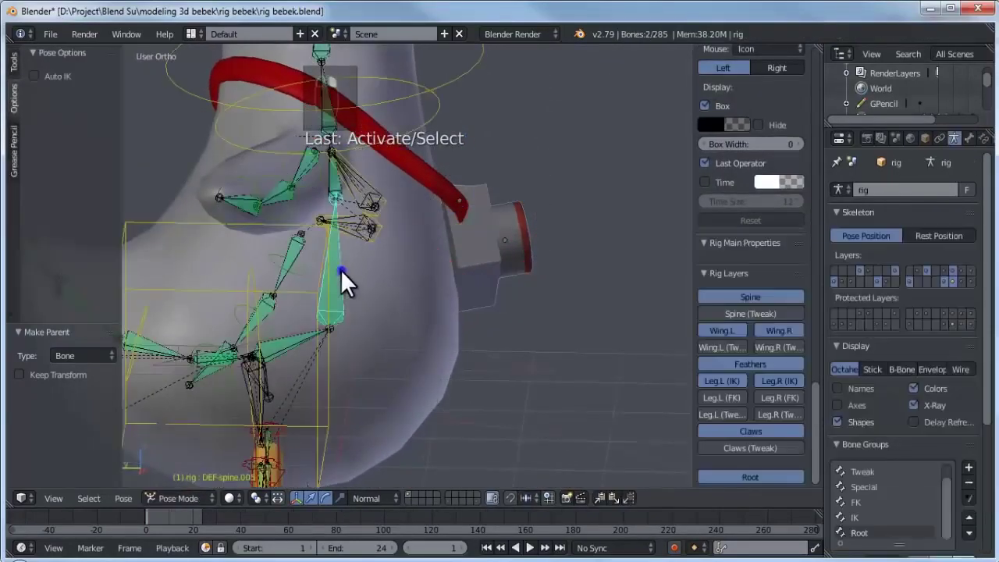
{"action": "key", "text": "z"}
{"action": "scroll", "coordinate": [340, 270], "scroll_direction": "down", "scroll_amount": 5}
{"action": "middle_click_drag", "start_coordinate": [520, 268], "coordinate": [381, 276]}
{"action": "scroll", "coordinate": [382, 276], "scroll_direction": "up", "scroll_amount": 5}
{"action": "middle_click_drag", "start_coordinate": [185, 235], "coordinate": [383, 242], "text": "shift"}
{"action": "middle_click_drag", "start_coordinate": [382, 242], "coordinate": [460, 277]}
{"action": "key", "text": "ctrl+p"}
{"action": "left_click", "coordinate": [488, 240]}
{"action": "key", "text": "z"}
- Test the rig in front view by rotating the neck and chest controls, cancelling each rotation
{"action": "key", "text": "KP_1"}
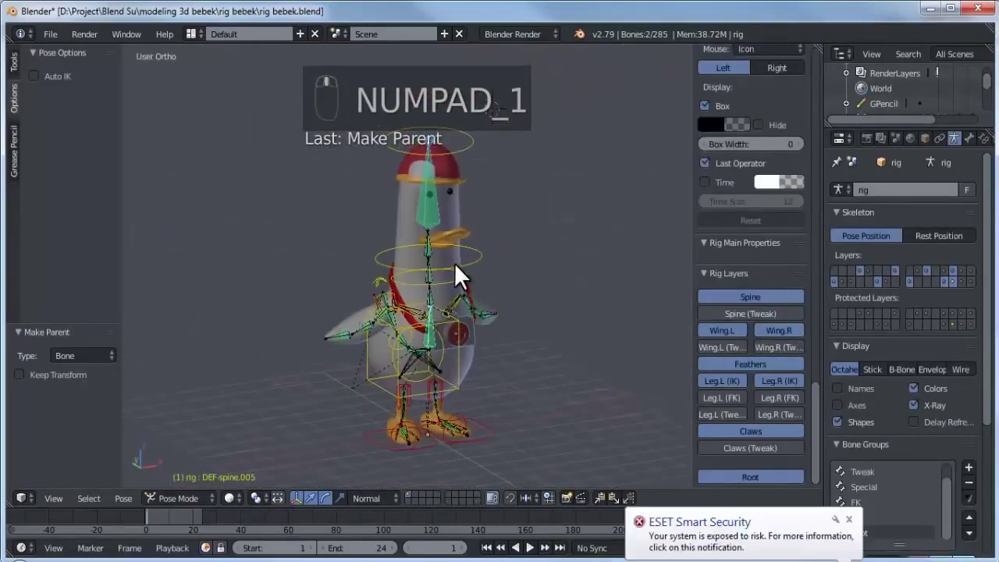
{"action": "key", "text": "KP_1"}
{"action": "scroll", "coordinate": [464, 193], "scroll_direction": "up", "scroll_amount": 3}
{"action": "left_click", "coordinate": [424, 173]}
{"action": "middle_click_drag", "start_coordinate": [422, 175], "coordinate": [389, 220], "text": "shift"}
{"action": "key", "text": "r"}
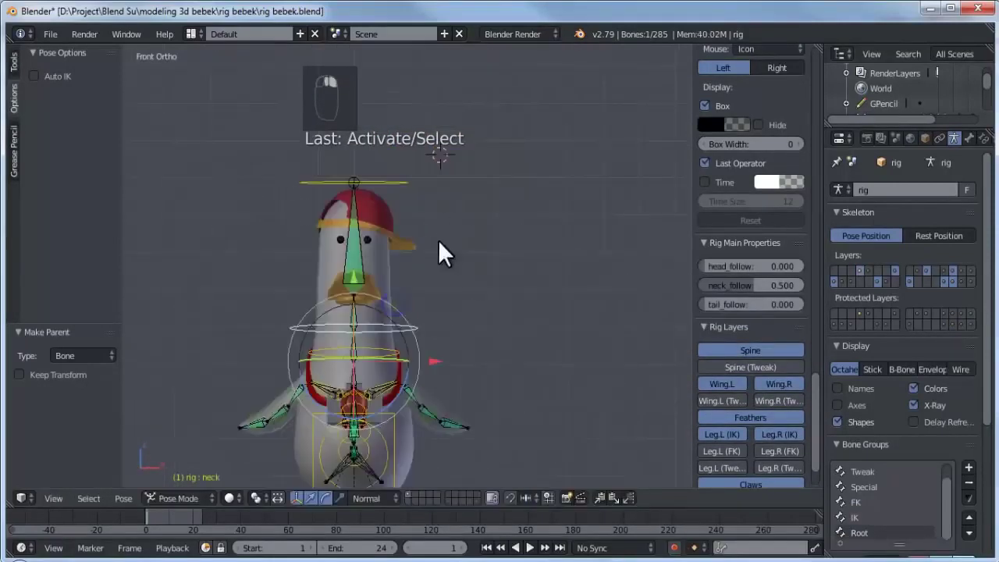
{"action": "key", "text": "r"}
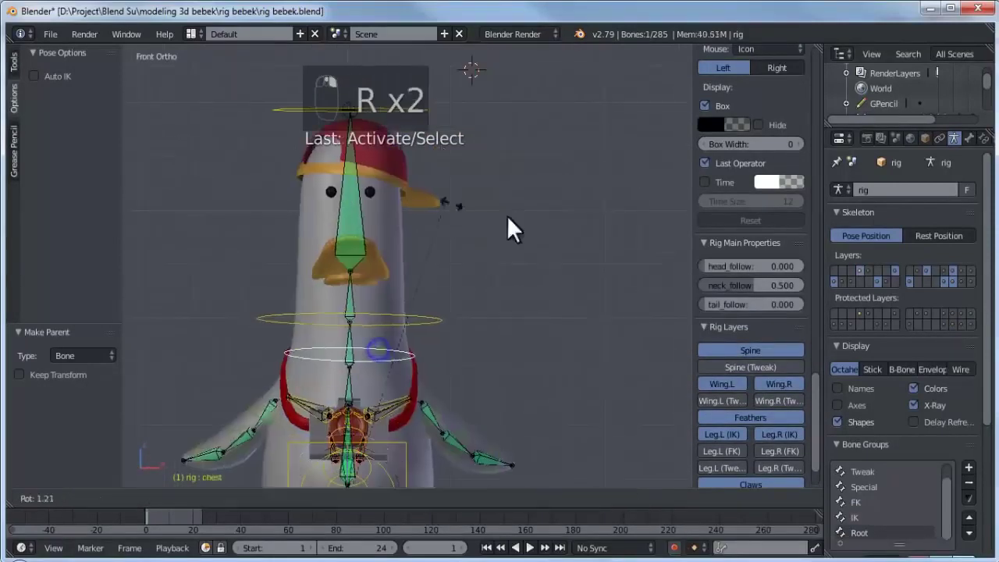
{"action": "key", "text": "r"}
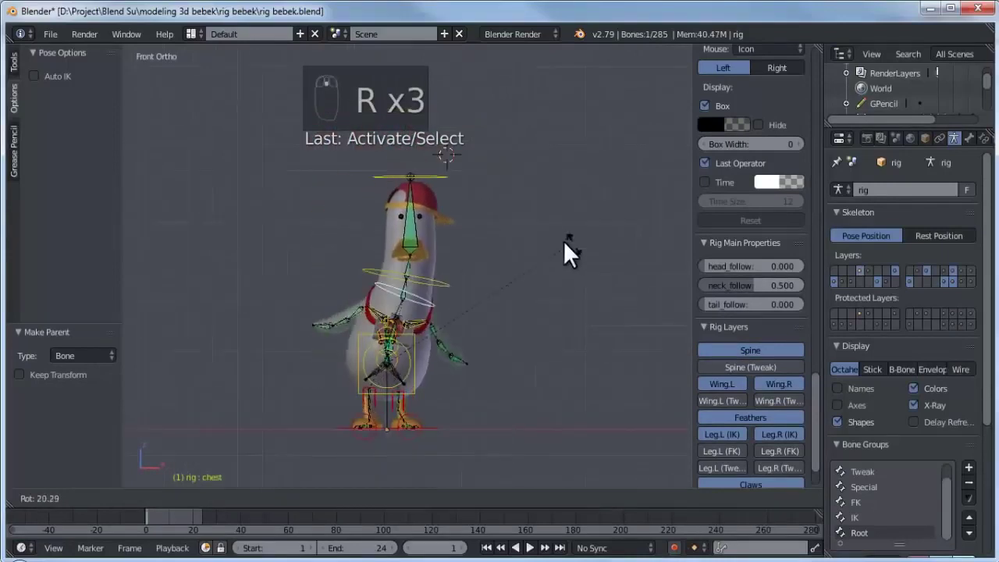
{"action": "left_click", "coordinate": [426, 304]}
- Examine the duck's lower body, legs and neck strap in side view, selecting the body mesh
{"action": "scroll", "coordinate": [426, 303], "scroll_direction": "up", "scroll_amount": 4}
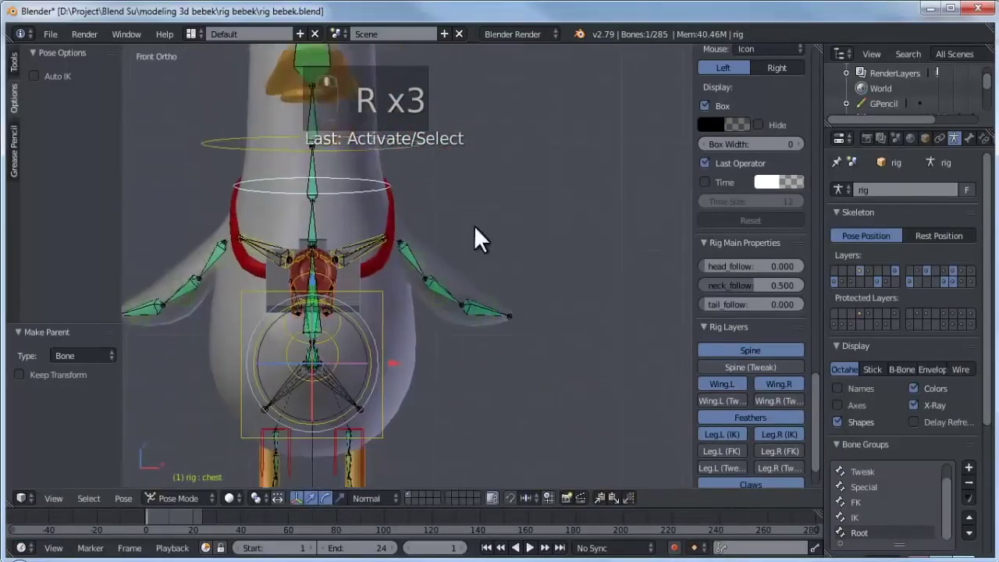
{"action": "scroll", "coordinate": [437, 257], "scroll_direction": "down", "scroll_amount": 4}
{"action": "key", "text": "KP_3"}
{"action": "scroll", "coordinate": [390, 374], "scroll_direction": "up", "scroll_amount": 4}
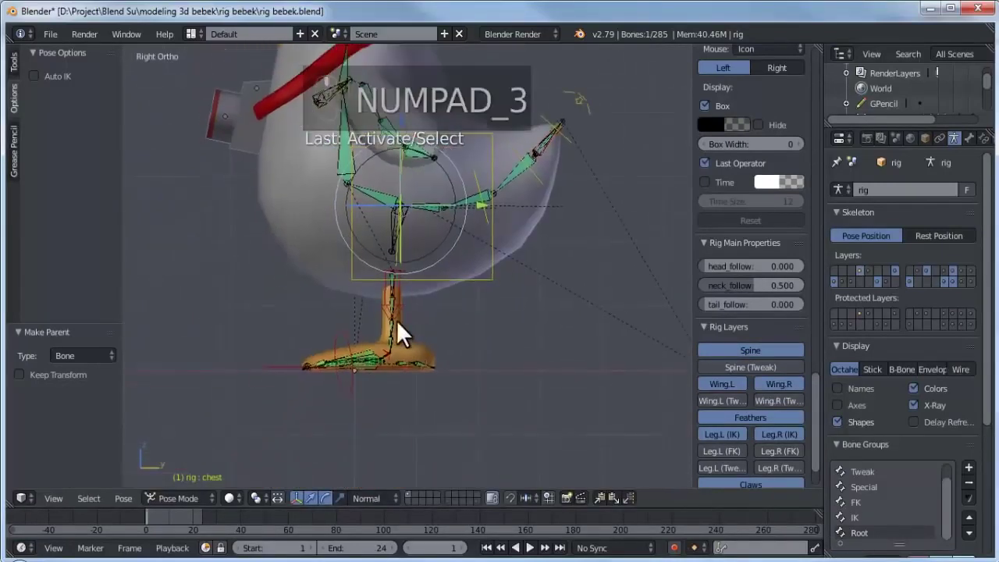
{"action": "right_click", "coordinate": [462, 308]}
{"action": "scroll", "coordinate": [431, 256], "scroll_direction": "down", "scroll_amount": 4}
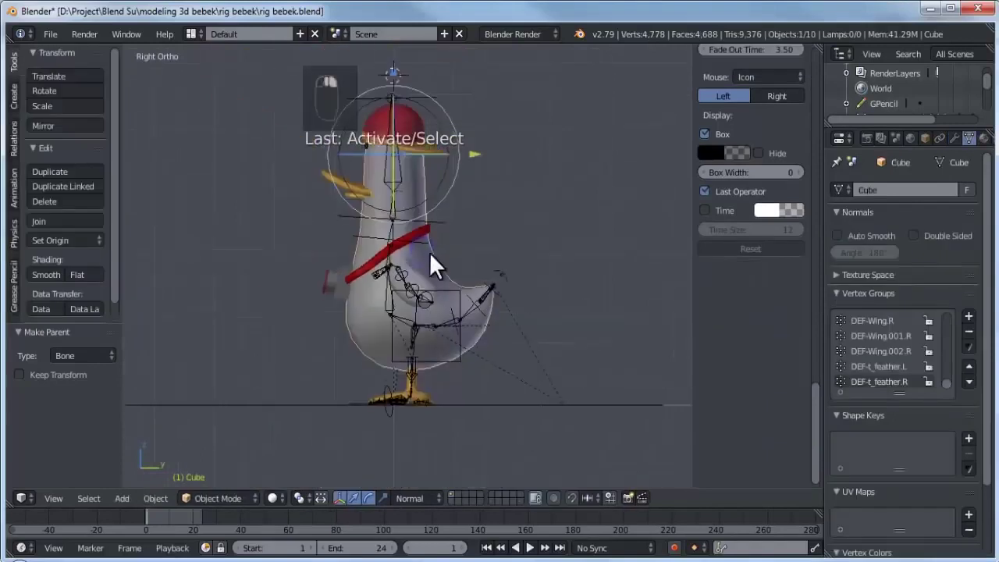
{"action": "middle_click_drag", "start_coordinate": [426, 323], "coordinate": [447, 157], "text": "shift"}
{"action": "scroll", "coordinate": [440, 220], "scroll_direction": "up", "scroll_amount": 3}
- Try rotating the neck control from an angled view and cancel, ending on the DEF-head bone
{"action": "right_click", "coordinate": [410, 145]}
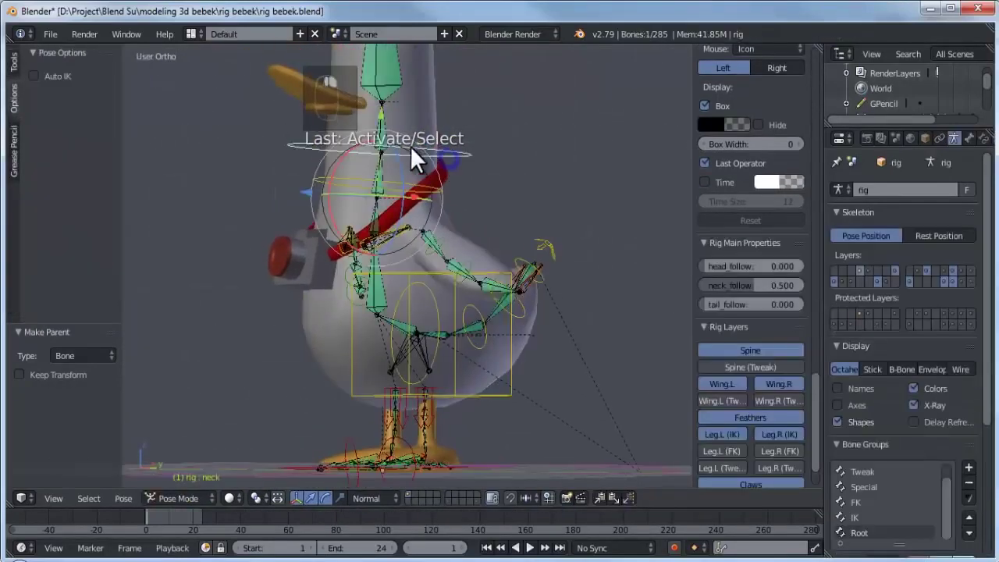
{"action": "scroll", "coordinate": [394, 246], "scroll_direction": "up", "scroll_amount": 5}
{"action": "key", "text": "r"}
{"action": "right_click", "coordinate": [365, 153]}
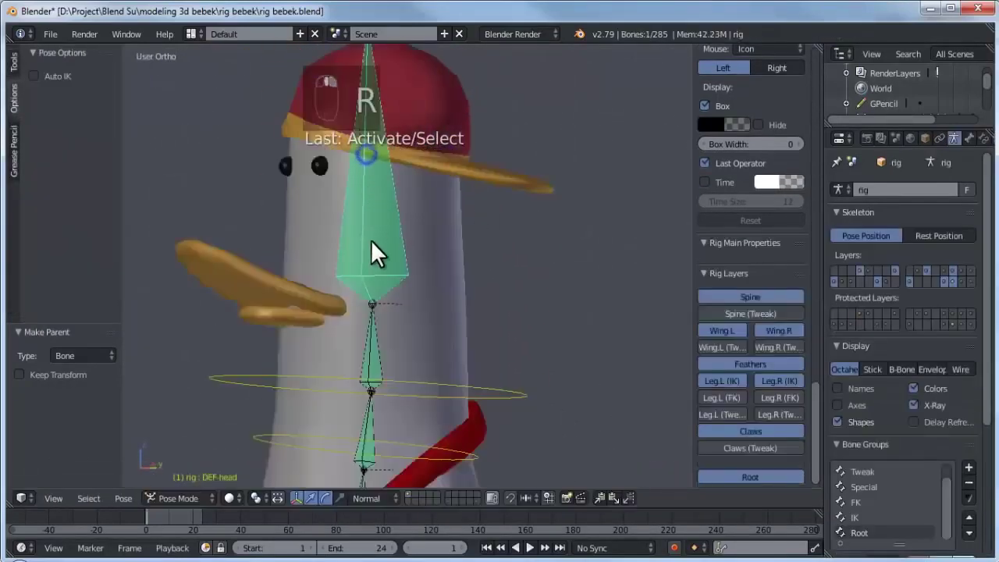
- Try rotating the DEF-head and DEF-neck.002 bones directly, cancelling each attempt
{"action": "scroll", "coordinate": [365, 185], "scroll_direction": "down", "scroll_amount": 3}
{"action": "scroll", "coordinate": [371, 234], "scroll_direction": "up", "scroll_amount": 1}
{"action": "middle_click_drag", "start_coordinate": [376, 286], "coordinate": [371, 255], "text": "shift"}
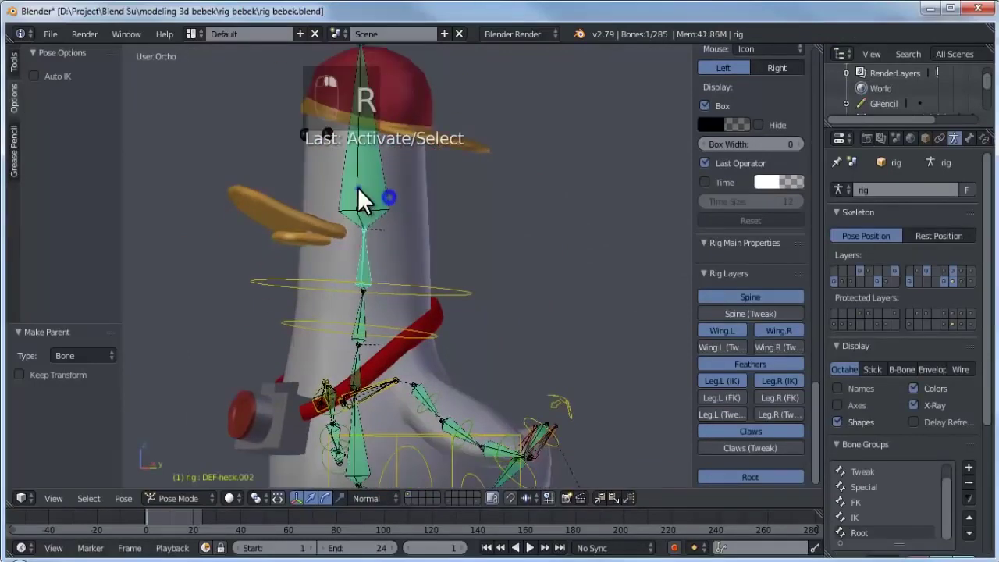
{"action": "key", "text": "r"}
{"action": "right_click", "coordinate": [481, 221]}
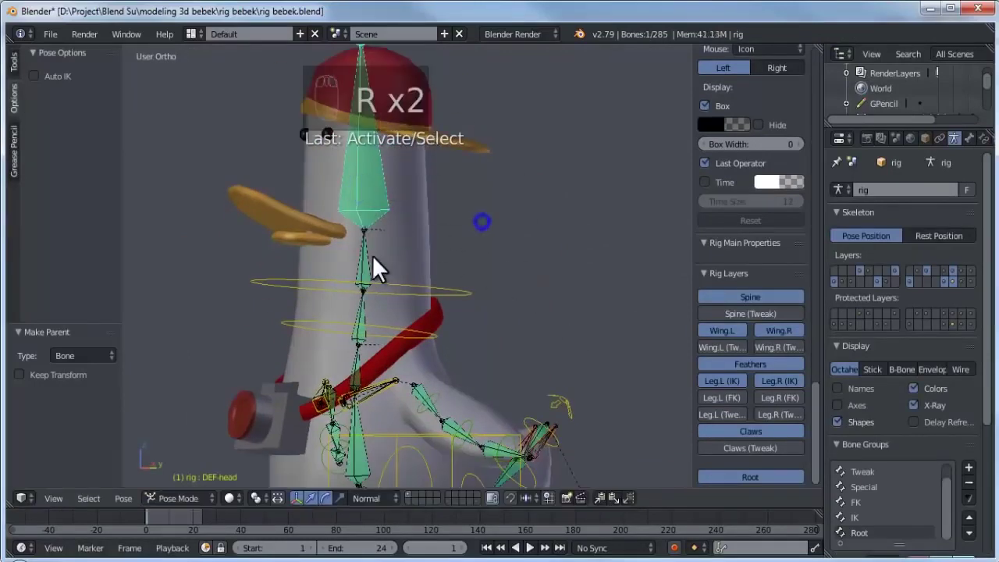
{"action": "right_click", "coordinate": [368, 257]}
{"action": "key", "text": "r"}
{"action": "right_click", "coordinate": [363, 196]}
{"action": "middle_click_drag", "start_coordinate": [450, 209], "coordinate": [464, 293], "text": "shift"}
- Test the neck and head controls with trial rotations from the angled view, cancelling each one
{"action": "right_click", "coordinate": [457, 120]}
{"action": "scroll", "coordinate": [460, 172], "scroll_direction": "down", "scroll_amount": 3}
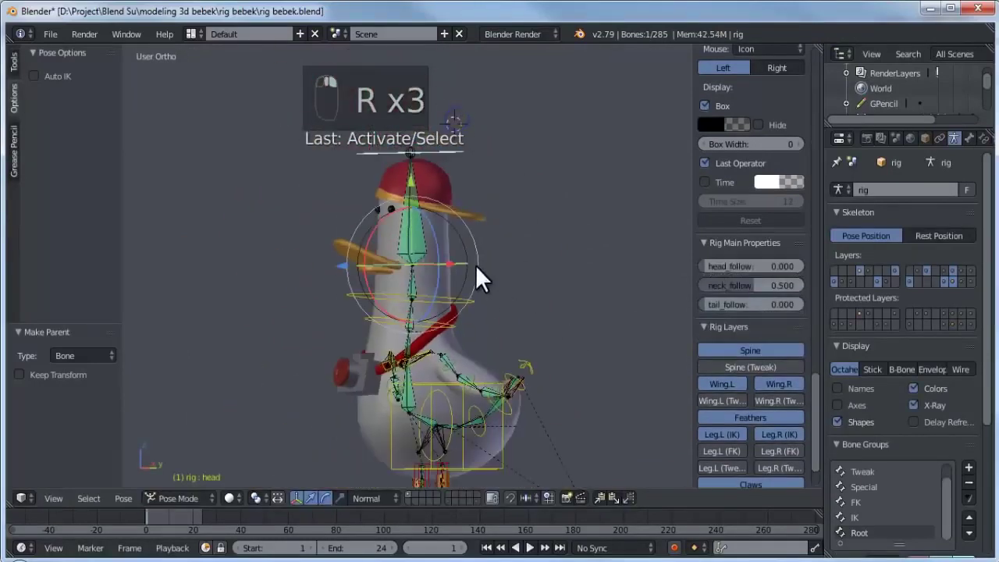
{"action": "middle_click_drag", "start_coordinate": [457, 337], "coordinate": [463, 298], "text": "shift"}
{"action": "scroll", "coordinate": [455, 250], "scroll_direction": "up", "scroll_amount": 2}
{"action": "right_click", "coordinate": [464, 298]}
{"action": "key", "text": "r"}
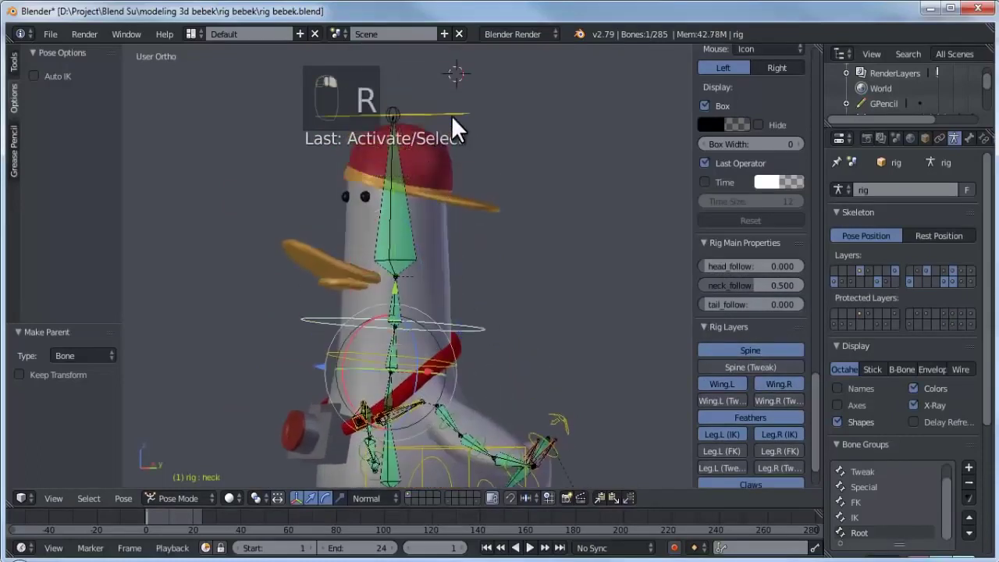
{"action": "right_click", "coordinate": [453, 115]}
{"action": "key", "text": "r"}
{"action": "right_click", "coordinate": [499, 273]}
- Test the tail in side view with a trial rotation of the spine_master control and cancel it
{"action": "key", "text": "KP_3"}
{"action": "scroll", "coordinate": [546, 405], "scroll_direction": "up", "scroll_amount": 6}
{"action": "right_click", "coordinate": [582, 306]}
{"action": "scroll", "coordinate": [507, 234], "scroll_direction": "down", "scroll_amount": 6}
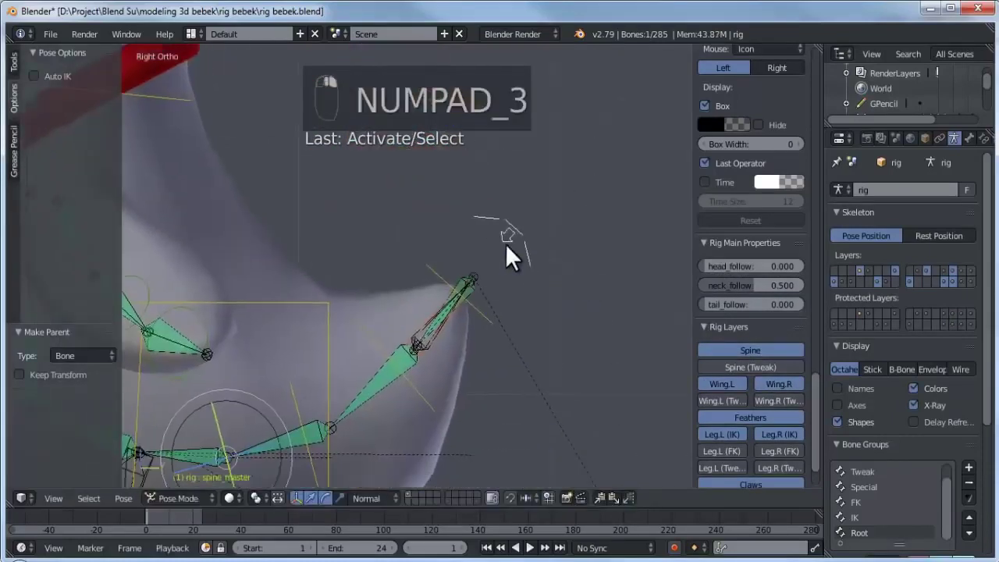
{"action": "key", "text": "r"}
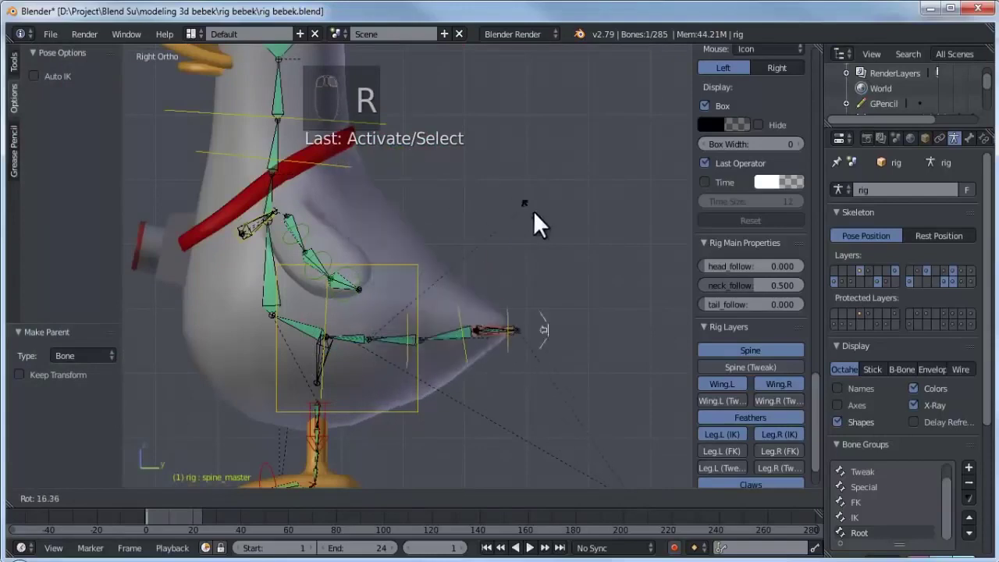
{"action": "right_click", "coordinate": [483, 328]}
- Test the foot_ik.L control with a trial move and a trial rotation in side view, cancelling both
{"action": "middle_click_drag", "start_coordinate": [429, 382], "coordinate": [552, 453]}
{"action": "middle_click_drag", "start_coordinate": [473, 314], "coordinate": [532, 322]}
{"action": "right_click", "coordinate": [532, 322]}
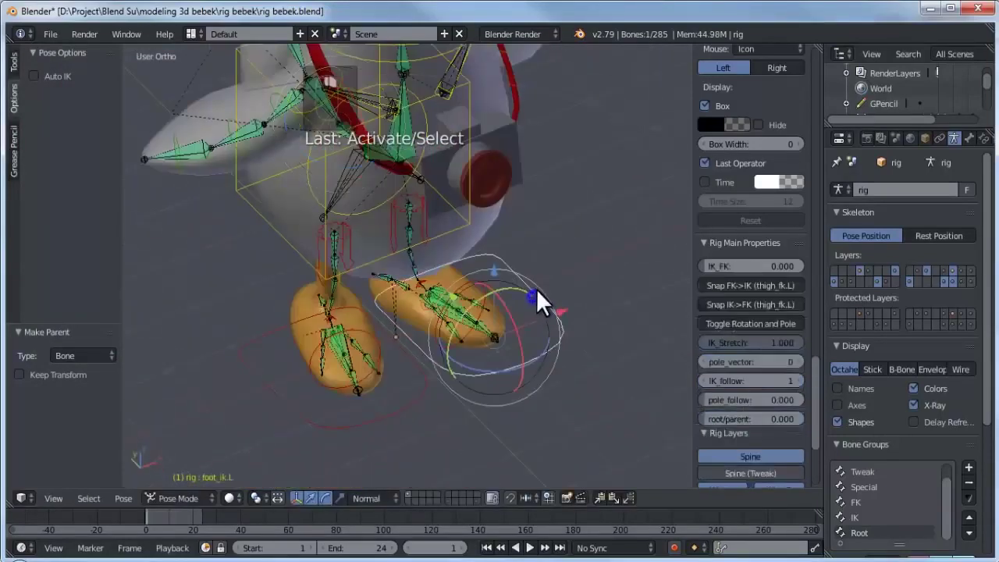
{"action": "key", "text": "KP_3"}
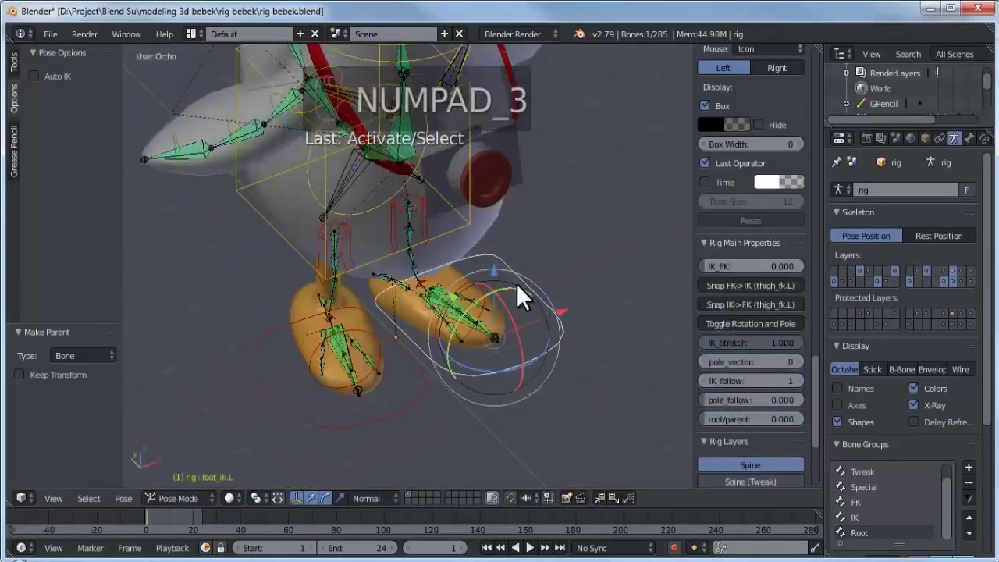
{"action": "key", "text": "g"}
{"action": "key", "text": "g"}
{"action": "scroll", "coordinate": [491, 343], "scroll_direction": "up", "scroll_amount": 3}
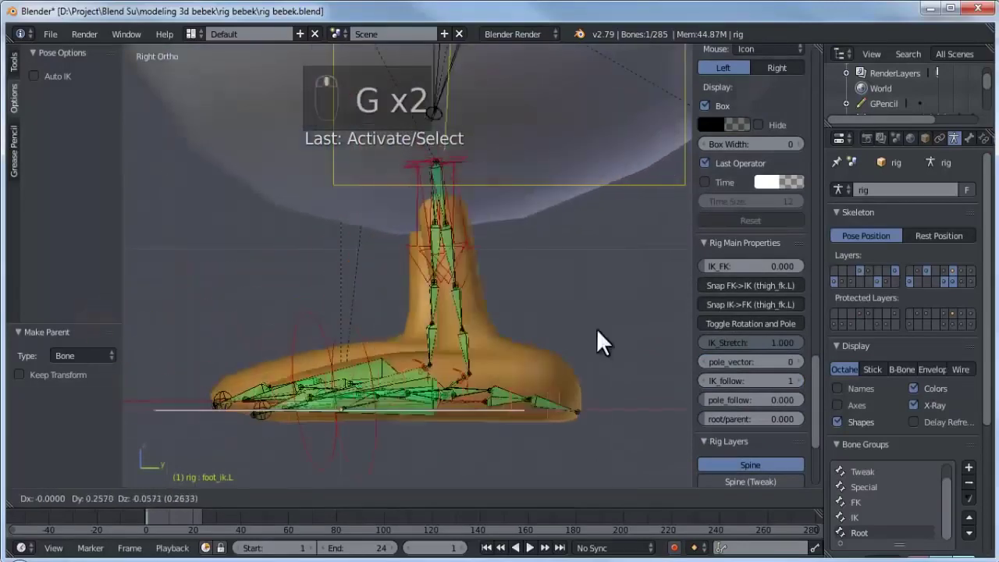
{"action": "right_click", "coordinate": [539, 287]}
{"action": "key", "text": "r"}
{"action": "right_click", "coordinate": [538, 287]}
- Test the torso control with a trial move in side view and cancel it
{"action": "middle_click_drag", "start_coordinate": [538, 287], "coordinate": [401, 283]}
{"action": "key", "text": "KP_1"}
{"action": "right_click", "coordinate": [393, 290]}
{"action": "right_click", "coordinate": [393, 290]}
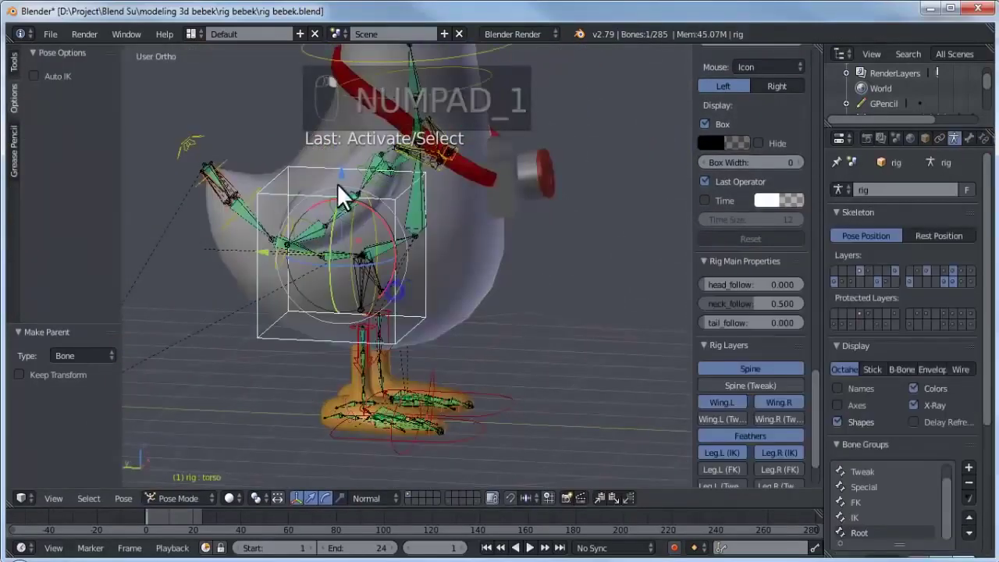
{"action": "key", "text": "KP_3"}
{"action": "key", "text": "g"}
{"action": "key", "text": "g"}
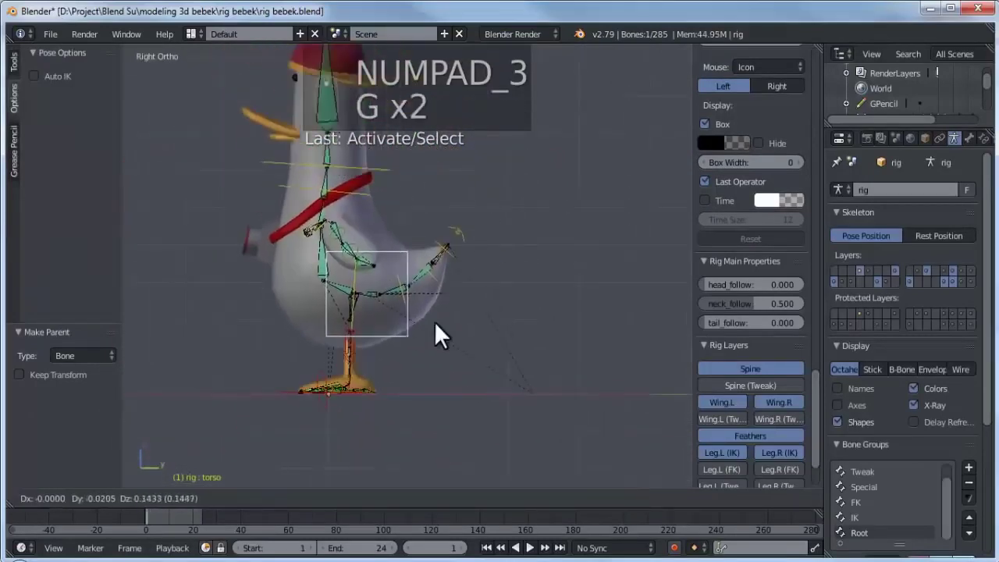
{"action": "right_click", "coordinate": [425, 254]}
- Test the middle of the wing in front view by rotating the Wing.001.L control, and cancel it
{"action": "scroll", "coordinate": [386, 279], "scroll_direction": "up", "scroll_amount": 2}
{"action": "middle_click_drag", "start_coordinate": [385, 279], "coordinate": [558, 355]}
{"action": "scroll", "coordinate": [353, 357], "scroll_direction": "up", "scroll_amount": 5}
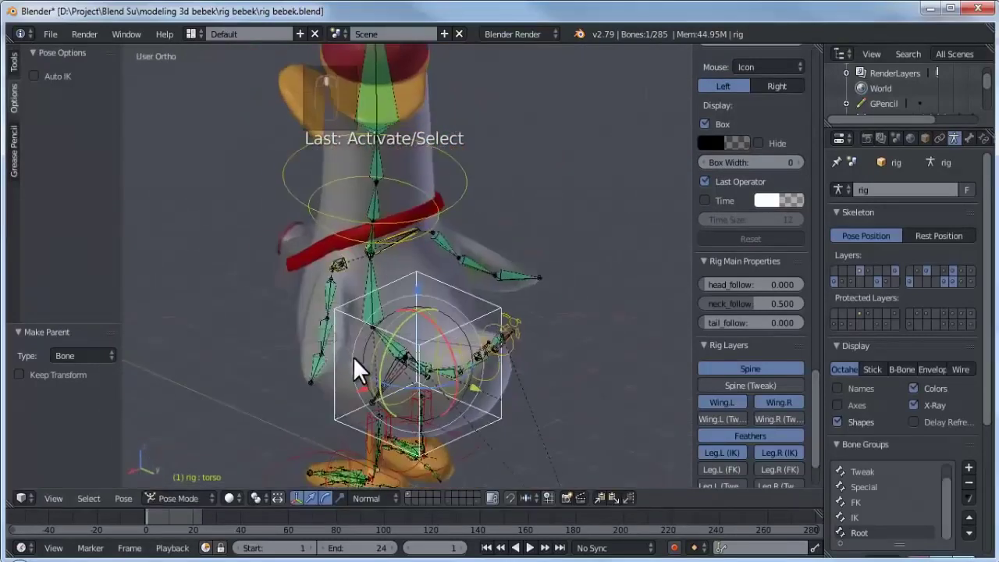
{"action": "middle_click_drag", "start_coordinate": [345, 339], "coordinate": [350, 296], "text": "shift"}
{"action": "right_click", "coordinate": [350, 297]}
{"action": "key", "text": "KP_1"}
{"action": "middle_click_drag", "start_coordinate": [494, 334], "coordinate": [539, 415], "text": "shift"}
{"action": "key", "text": "r"}
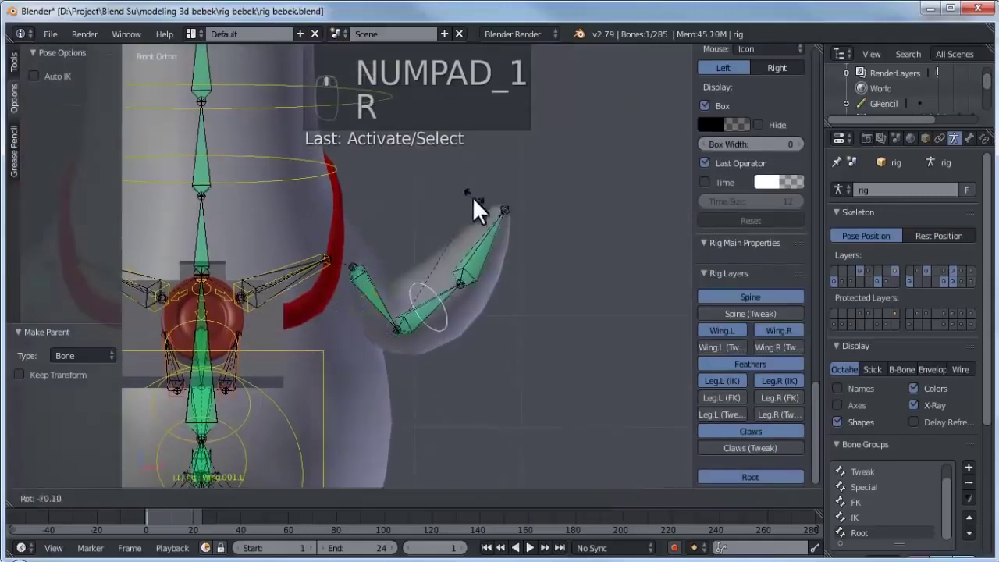
{"action": "right_click", "coordinate": [510, 326]}
- Test the wing's tip and base by rotating the Wing.002.L and Wing.L controls, cancelling each rotation
{"action": "right_click", "coordinate": [501, 358]}
{"action": "key", "text": "r"}
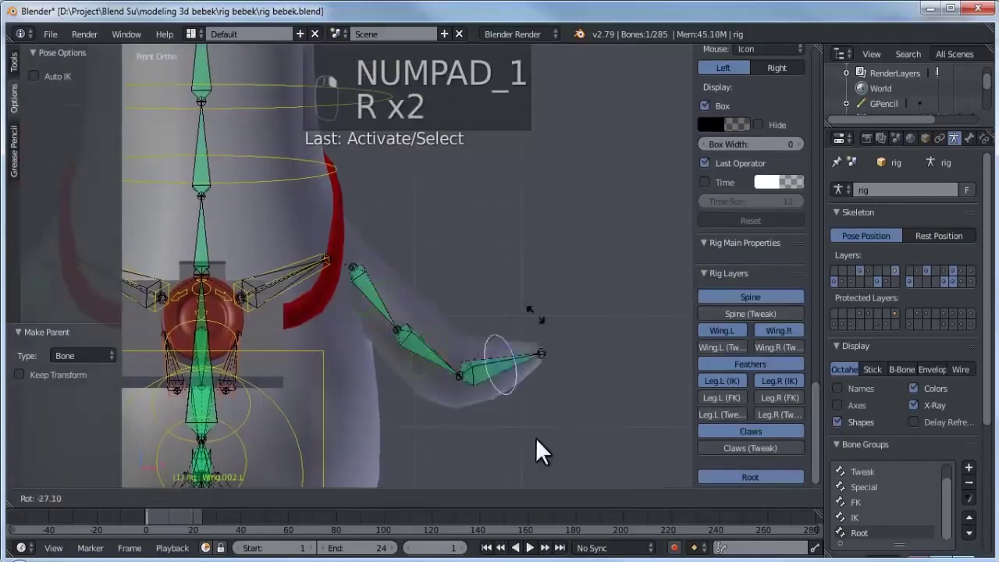
{"action": "right_click", "coordinate": [523, 437]}
{"action": "right_click", "coordinate": [383, 295]}
{"action": "key", "text": "r"}
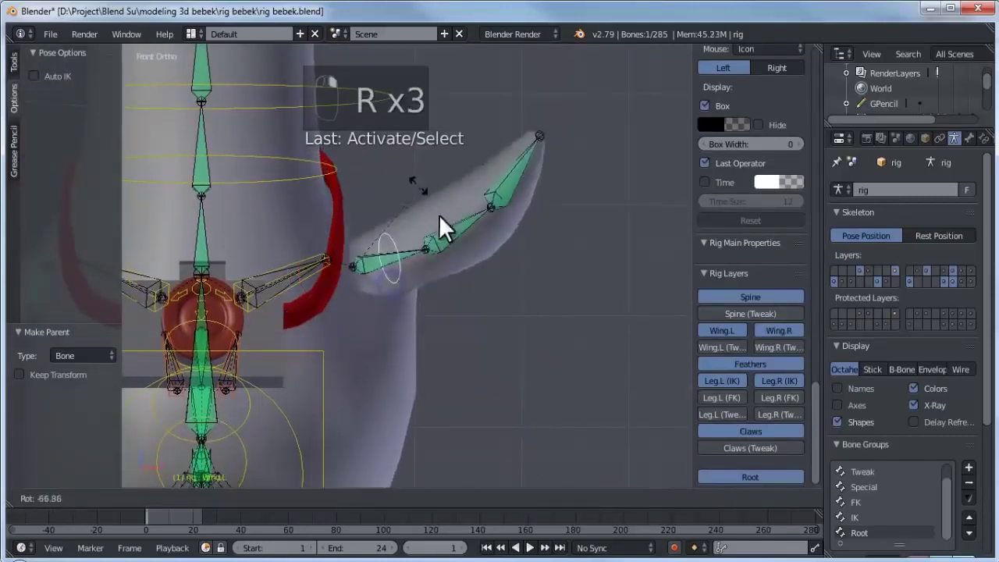
{"action": "right_click", "coordinate": [455, 271]}
{"action": "scroll", "coordinate": [456, 270], "scroll_direction": "down", "scroll_amount": 4}
{"action": "key", "text": "r"}
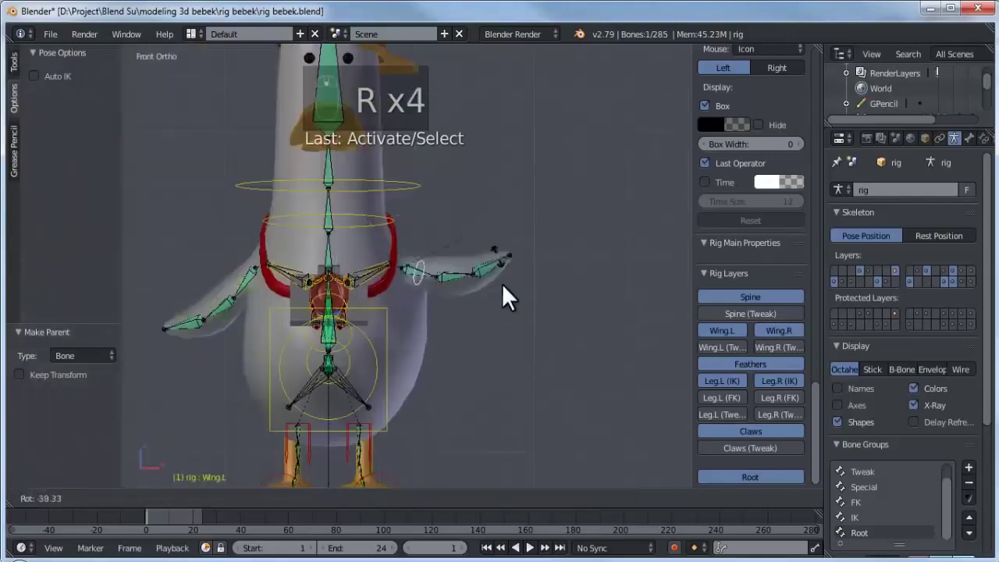
{"action": "right_click", "coordinate": [502, 283]}
- Rotate the head control about 43° in front view to bend the duck's head sideways
{"action": "middle_click_drag", "start_coordinate": [431, 228], "coordinate": [508, 280], "text": "shift"}
{"action": "scroll", "coordinate": [499, 273], "scroll_direction": "down", "scroll_amount": 2}
{"action": "middle_click_drag", "start_coordinate": [444, 220], "coordinate": [462, 256], "text": "shift"}
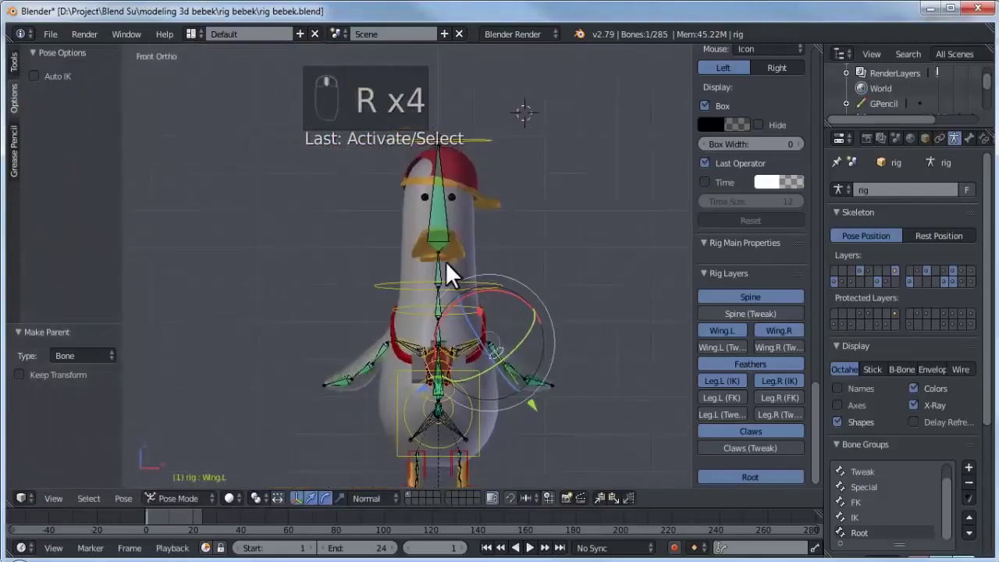
{"action": "right_click", "coordinate": [445, 251]}
{"action": "scroll", "coordinate": [468, 226], "scroll_direction": "up", "scroll_amount": 3}
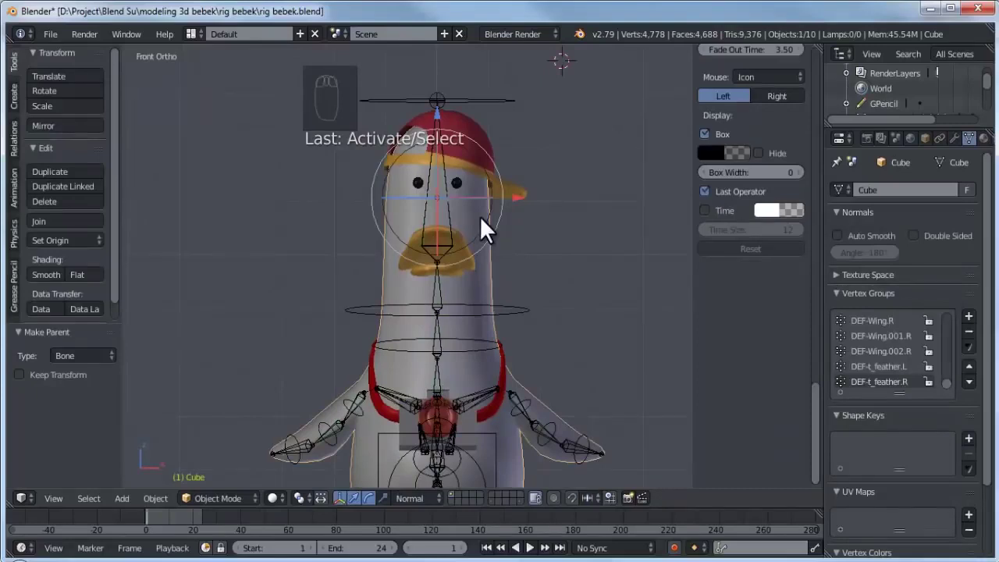
{"action": "middle_click_drag", "start_coordinate": [487, 106], "coordinate": [469, 128], "text": "shift"}
{"action": "right_click", "coordinate": [469, 127]}
{"action": "middle_click_drag", "start_coordinate": [479, 168], "coordinate": [454, 184], "text": "shift"}
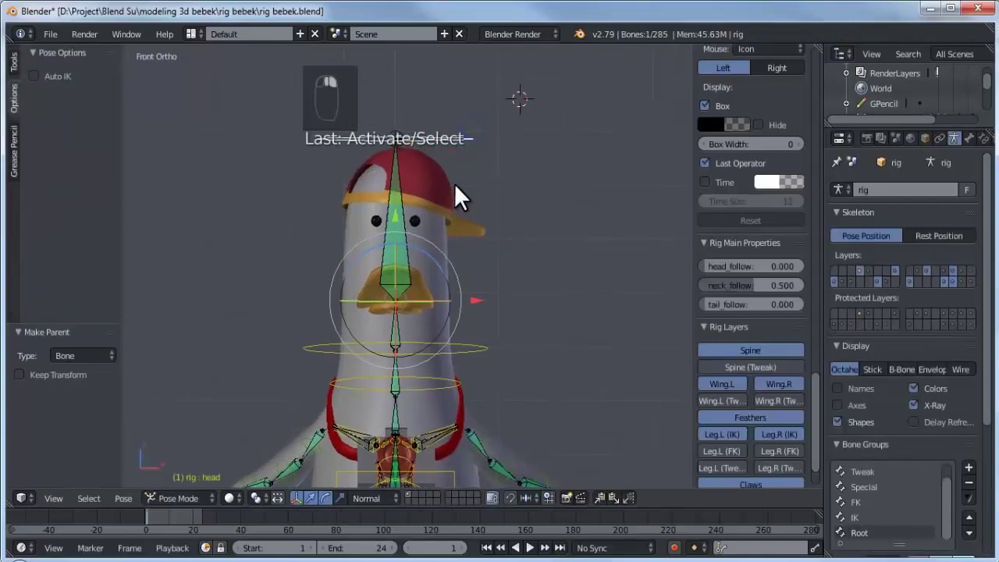
{"action": "key", "text": "r"}
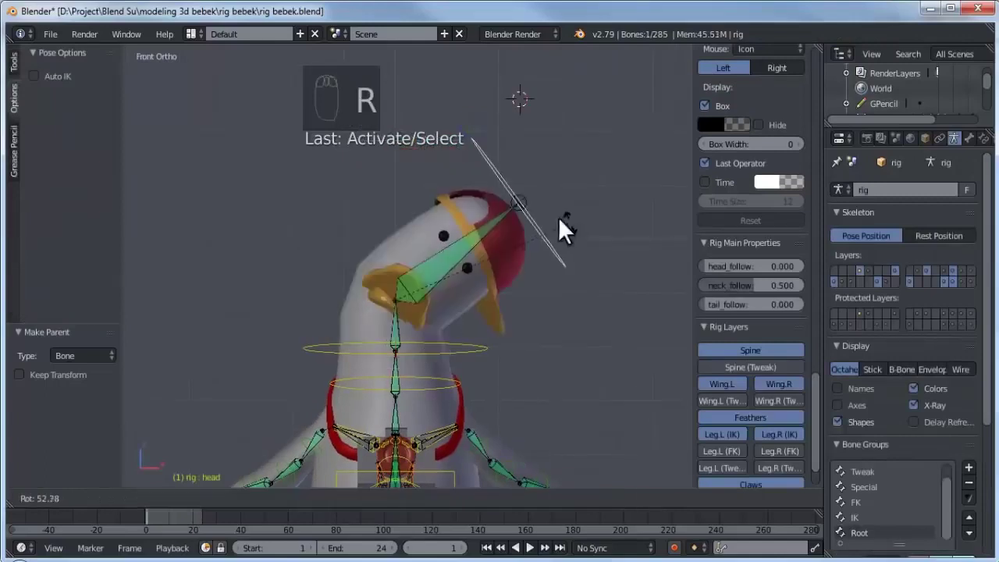
{"action": "left_click", "coordinate": [515, 215]}
- Put the body mesh in Weight Paint mode, select the DEF-head bone with wireframe display and show the brush settings
{"action": "left_click", "coordinate": [219, 498]}
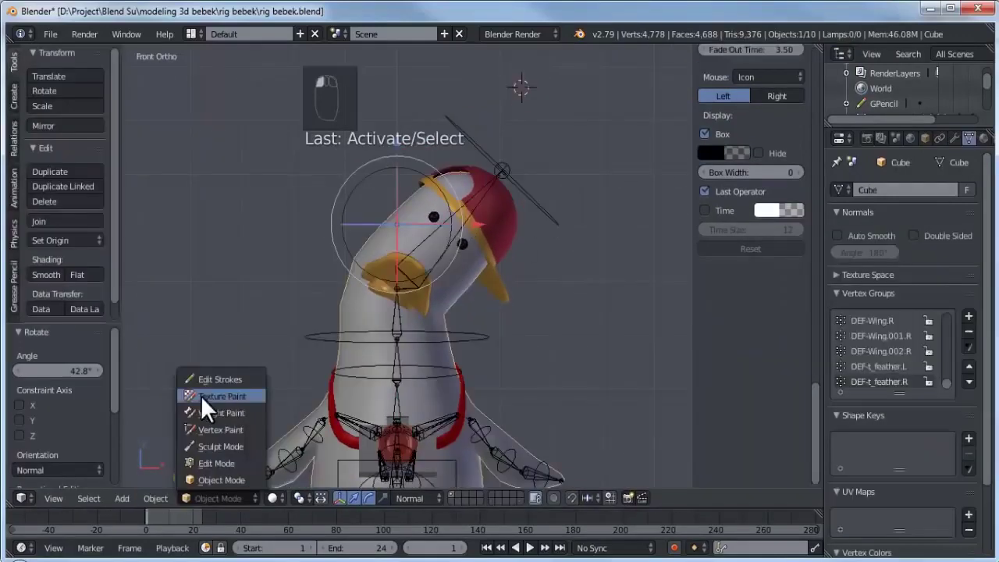
{"action": "left_click", "coordinate": [226, 411]}
{"action": "scroll", "coordinate": [460, 249], "scroll_direction": "up", "scroll_amount": 3}
{"action": "right_click", "coordinate": [464, 240]}
{"action": "key", "text": "z"}
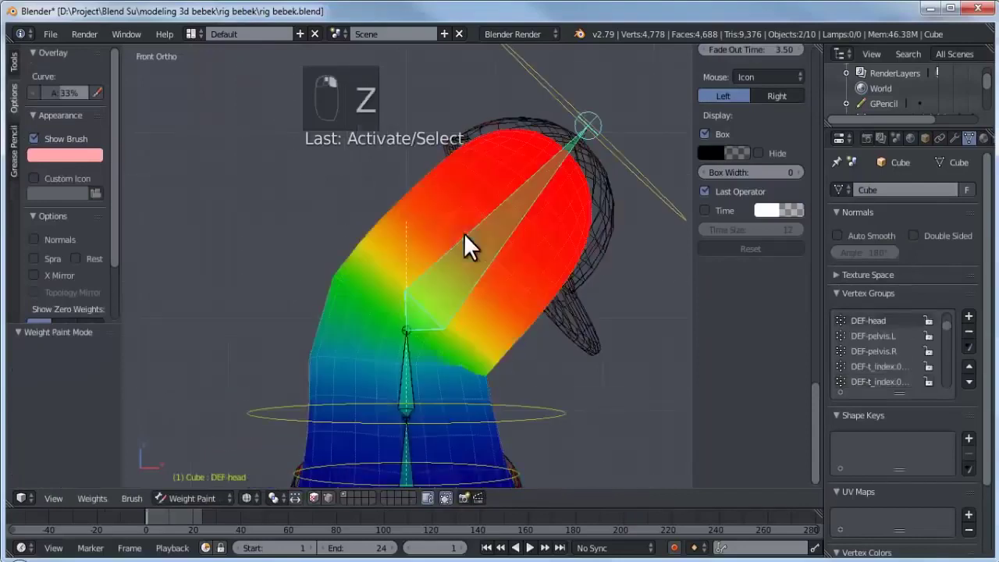
{"action": "scroll", "coordinate": [749, 157], "scroll_direction": "down", "scroll_amount": 2}
{"action": "middle_click_drag", "start_coordinate": [464, 232], "coordinate": [452, 216], "text": "shift"}
{"action": "left_click", "coordinate": [15, 60]}
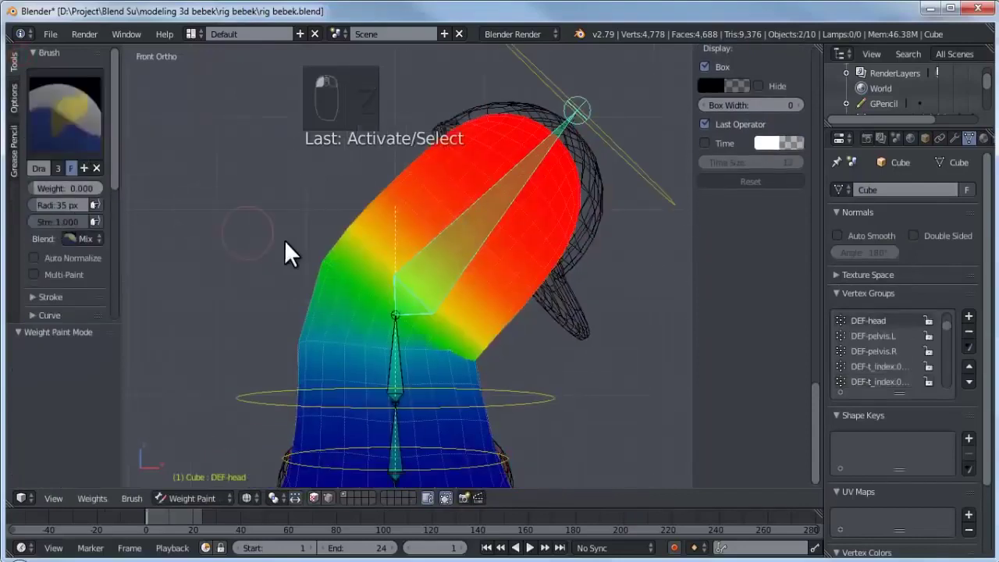
- Set the brush radius to 75 px and paint zero DEF-head weight over the neck area, undoing the last stroke
{"action": "key", "text": "f"}
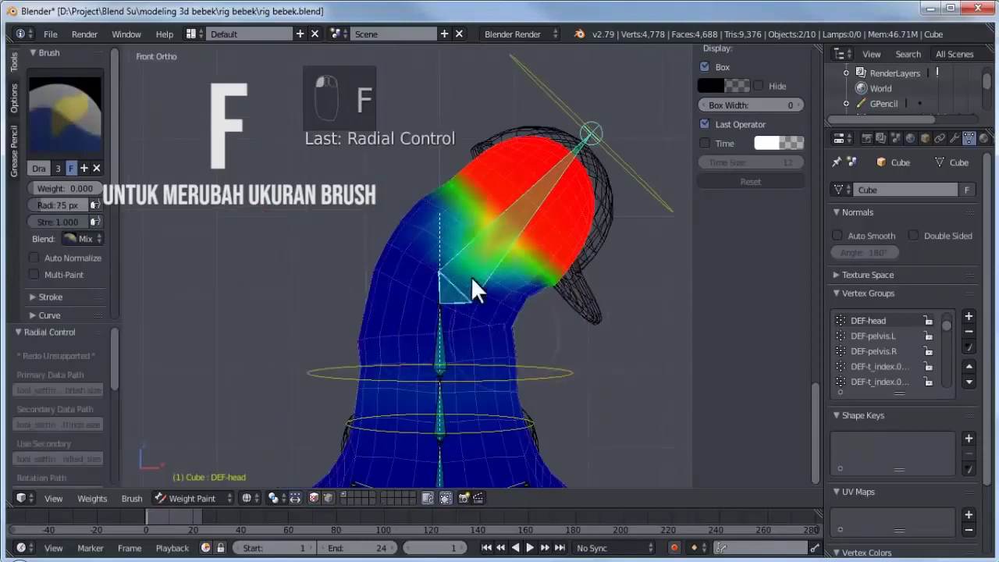
{"action": "mouse_move", "coordinate": [471, 277]}
{"action": "left_mouse_down"}
{"action": "mouse_move", "coordinate": [578, 250]}
{"action": "mouse_move", "coordinate": [451, 163]}
{"action": "mouse_move", "coordinate": [575, 273]}
{"action": "left_mouse_up"}
{"action": "key", "text": "ctrl+z"}
{"action": "key", "text": "z"}
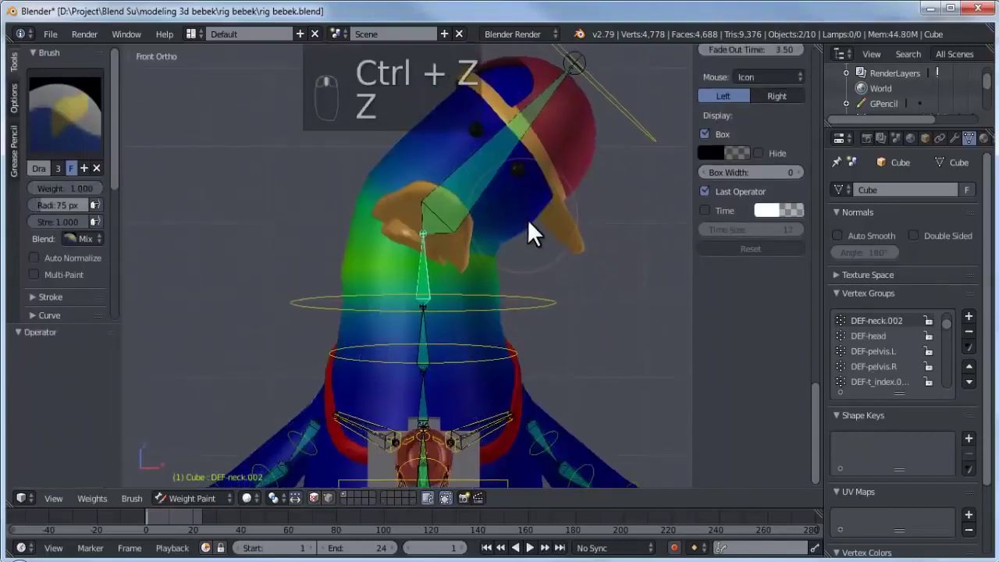
- Reselect the DEF-head bone in wireframe display and paint weight 1.000 diagonally across the head
{"action": "key", "text": "z"}
{"action": "scroll", "coordinate": [468, 193], "scroll_direction": "up", "scroll_amount": 1}
{"action": "right_click", "coordinate": [473, 165]}
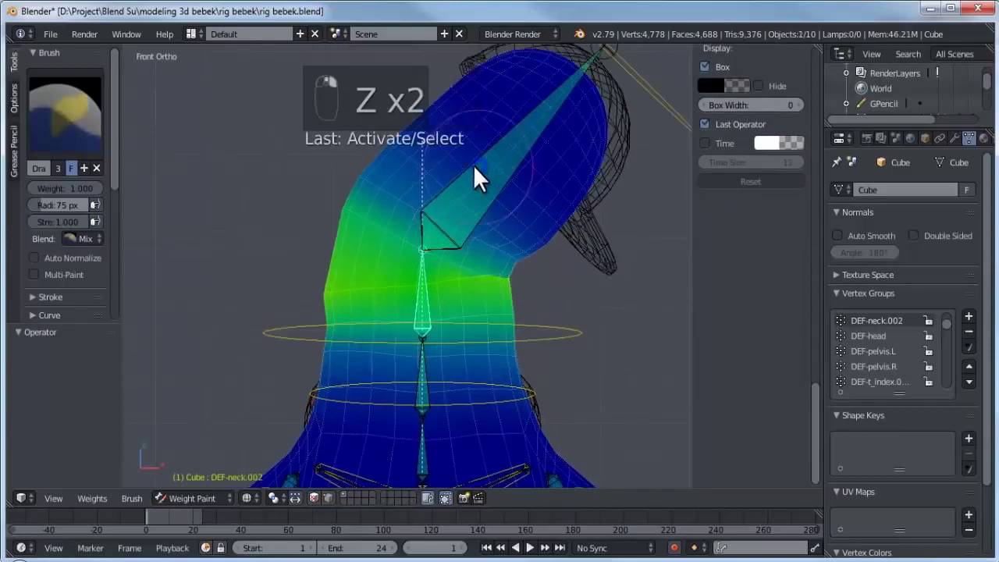
{"action": "middle_click_drag", "start_coordinate": [469, 166], "coordinate": [470, 213], "text": "shift"}
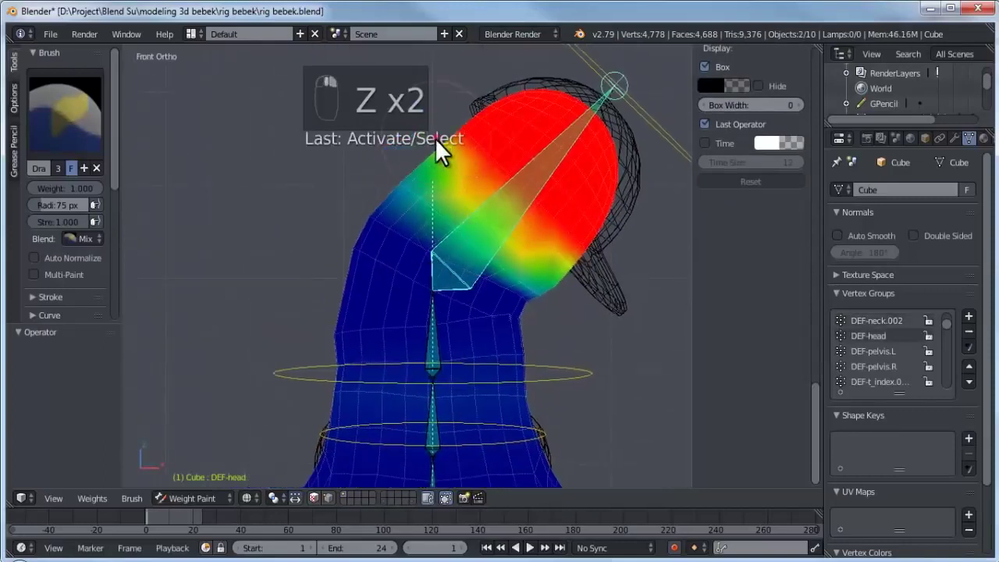
{"action": "left_click_drag", "start_coordinate": [435, 138], "coordinate": [647, 290]}
- Return the body mesh to Object Mode with solid display, select the rig and check the repainted head bend
{"action": "key", "text": "z"}
{"action": "scroll", "coordinate": [499, 277], "scroll_direction": "down", "scroll_amount": 2}
{"action": "middle_click_drag", "start_coordinate": [449, 310], "coordinate": [454, 269], "text": "shift"}
{"action": "key", "text": "Tab"}
{"action": "left_click", "coordinate": [211, 496]}
{"action": "left_click", "coordinate": [223, 482]}
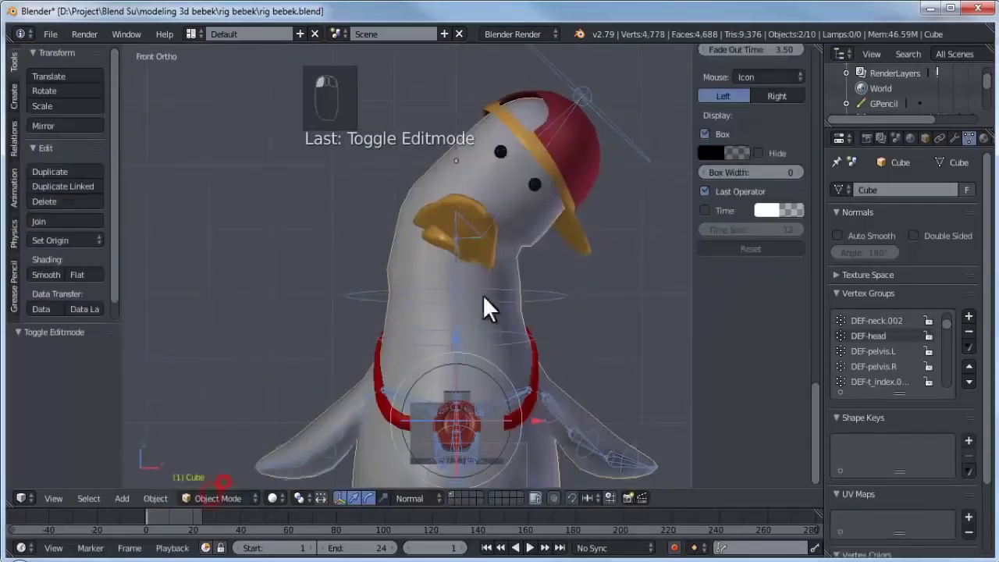
{"action": "scroll", "coordinate": [483, 297], "scroll_direction": "up", "scroll_amount": 1}
{"action": "right_click", "coordinate": [523, 209]}
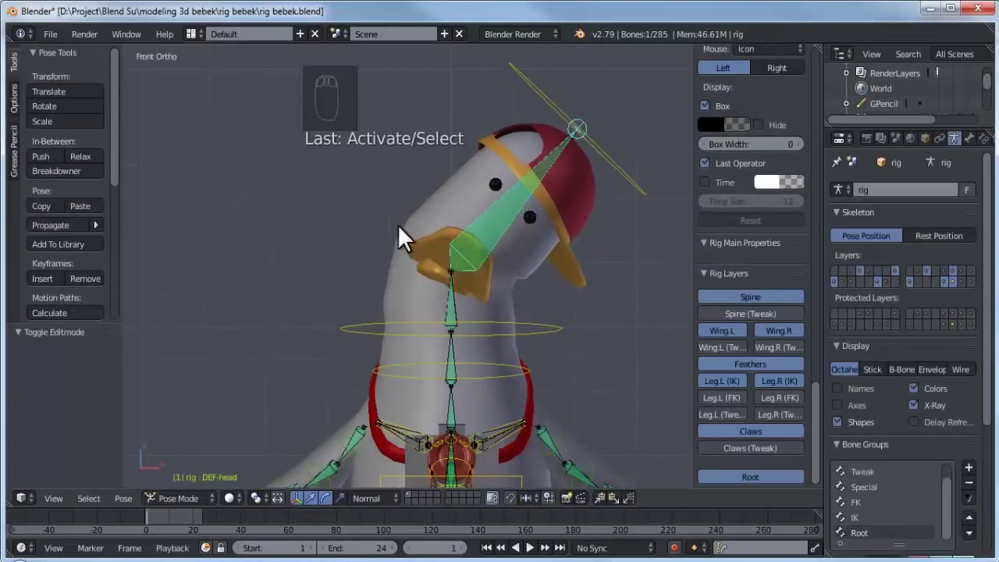
{"action": "scroll", "coordinate": [399, 211], "scroll_direction": "up", "scroll_amount": 3}
{"action": "scroll", "coordinate": [488, 252], "scroll_direction": "down", "scroll_amount": 5}
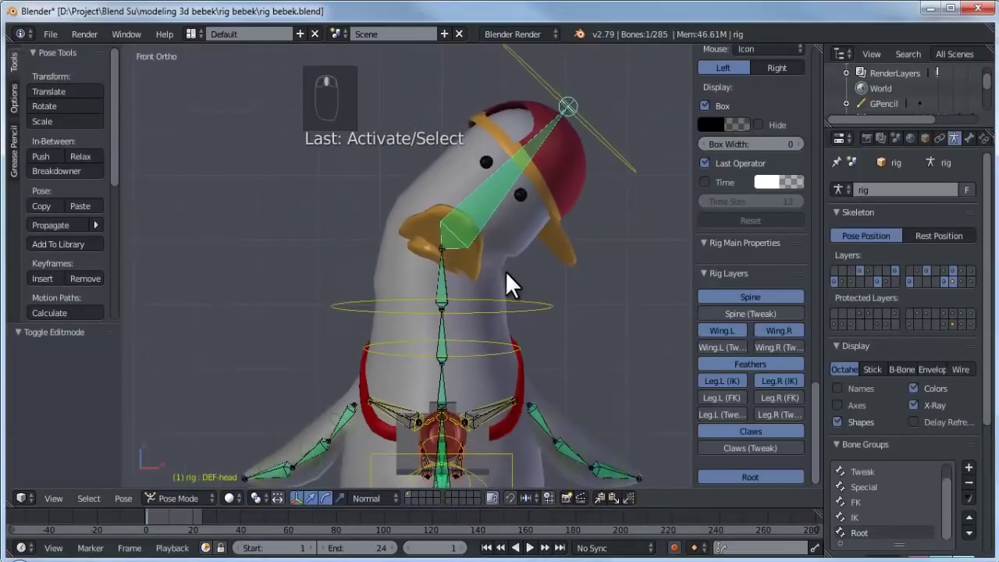
{"action": "scroll", "coordinate": [500, 328], "scroll_direction": "down", "scroll_amount": 4}
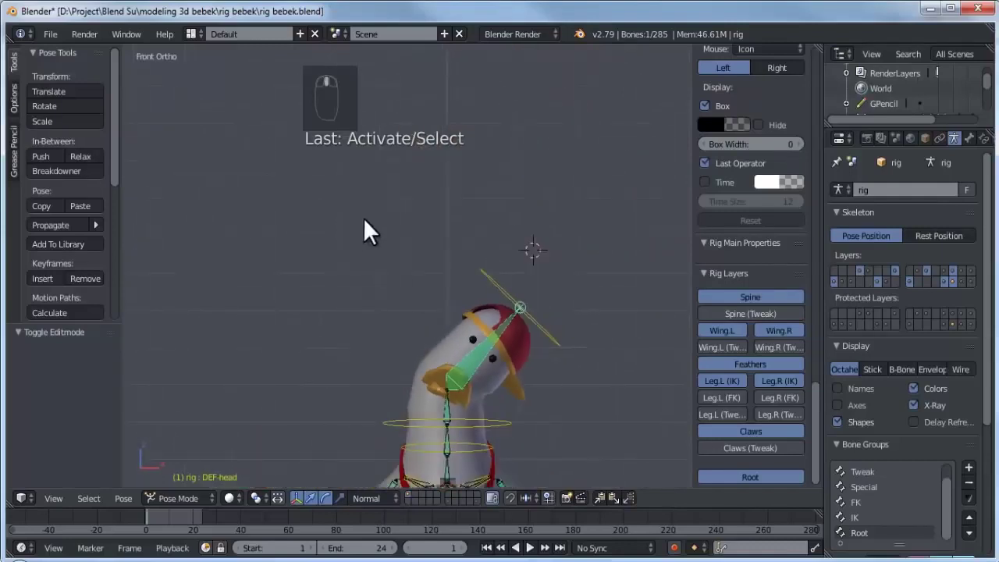
- Write an underlined handwritten note above the duck's head with the Grease Pencil
{"action": "left_click", "coordinate": [295, 147]}
{"action": "key", "text": "d"}
{"action": "mouse_move", "coordinate": [316, 177]}
{"action": "left_mouse_down"}
{"action": "mouse_move", "coordinate": [345, 247]}
{"action": "mouse_move", "coordinate": [355, 248]}
{"action": "left_mouse_up"}
{"action": "left_click_drag", "start_coordinate": [320, 219], "coordinate": [348, 210]}
{"action": "mouse_move", "coordinate": [314, 179]}
{"action": "left_mouse_down"}
{"action": "mouse_move", "coordinate": [359, 173]}
{"action": "mouse_move", "coordinate": [392, 220]}
{"action": "left_mouse_up"}
{"action": "mouse_move", "coordinate": [381, 176]}
{"action": "left_mouse_down"}
{"action": "mouse_move", "coordinate": [381, 203]}
{"action": "mouse_move", "coordinate": [414, 238]}
{"action": "left_mouse_up"}
{"action": "left_click_drag", "start_coordinate": [476, 176], "coordinate": [477, 177]}
{"action": "left_click_drag", "start_coordinate": [544, 207], "coordinate": [554, 163]}
- Tilt the head control to the opposite side with two rotations, the second about -24°
{"action": "right_click", "coordinate": [451, 264]}
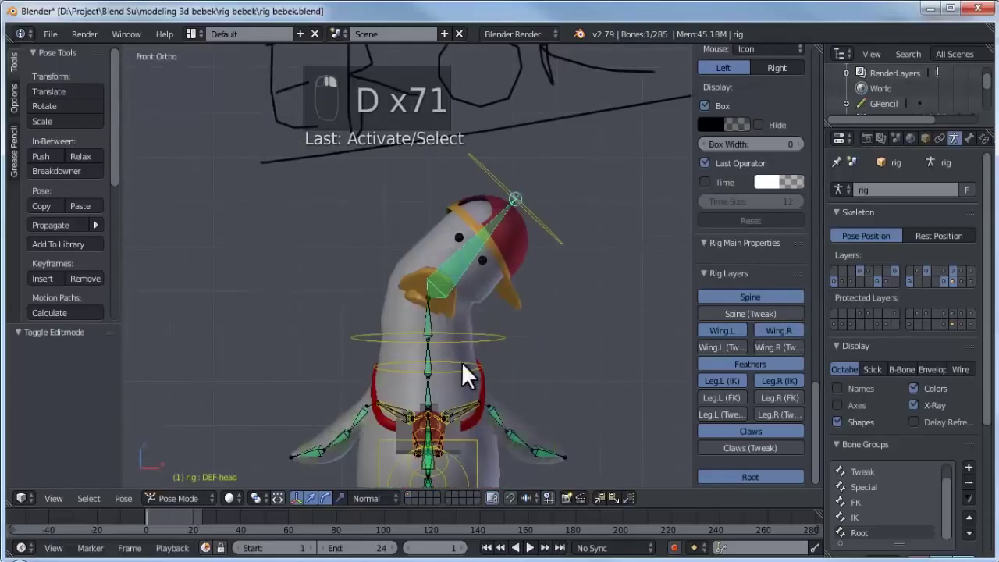
{"action": "scroll", "coordinate": [484, 226], "scroll_direction": "up", "scroll_amount": 2}
{"action": "right_click", "coordinate": [554, 149]}
{"action": "key", "text": "r"}
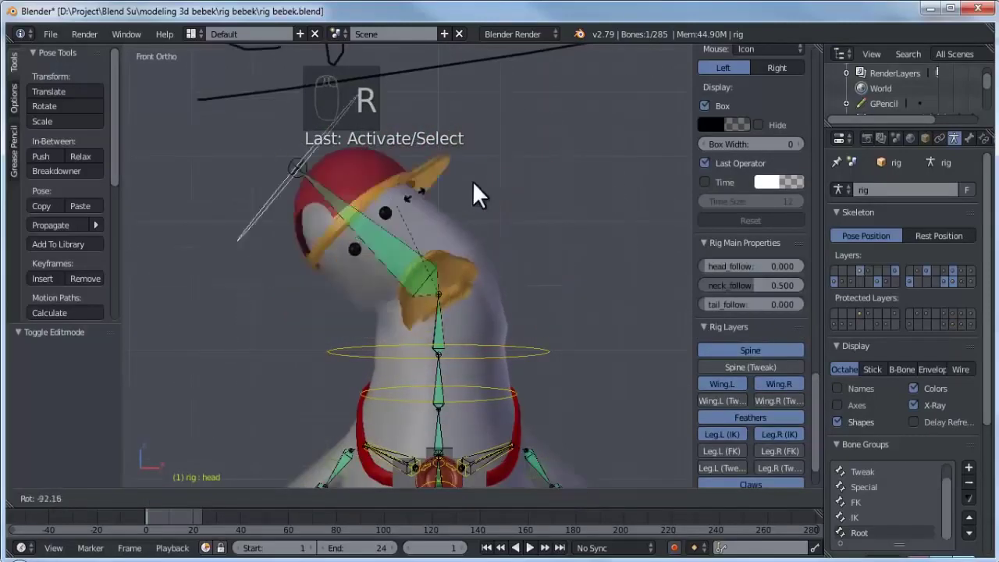
{"action": "left_click", "coordinate": [433, 158]}
{"action": "key", "text": "r"}
{"action": "left_click", "coordinate": [380, 270]}
- Mark the sharp fold below the tilted head with short Grease Pencil strokes
{"action": "scroll", "coordinate": [379, 297], "scroll_direction": "up", "scroll_amount": 2}
{"action": "key", "text": "d"}
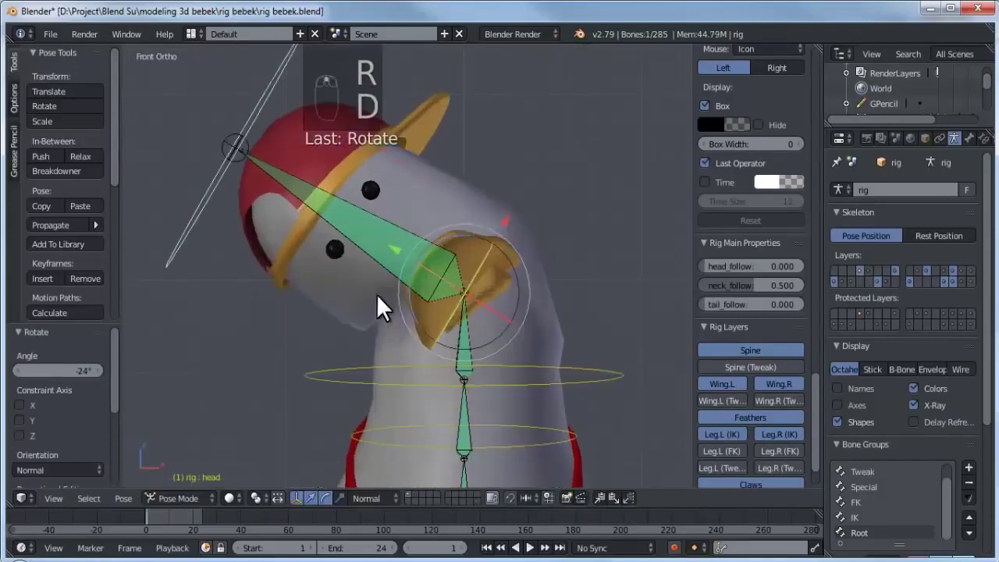
{"action": "left_click_drag", "start_coordinate": [379, 296], "coordinate": [369, 348]}
{"action": "left_click_drag", "start_coordinate": [348, 305], "coordinate": [427, 332]}
- Clear the head control's rotation and erase the Grease Pencil marks beside the neck
{"action": "scroll", "coordinate": [449, 251], "scroll_direction": "down", "scroll_amount": 2}
{"action": "right_click", "coordinate": [324, 141]}
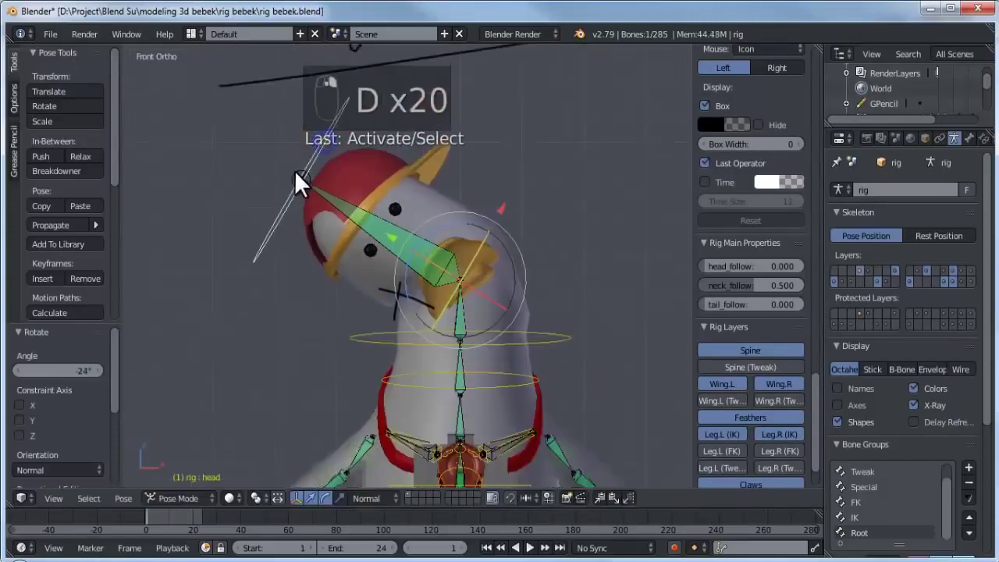
{"action": "key", "text": "alt+r"}
{"action": "key", "text": "d"}
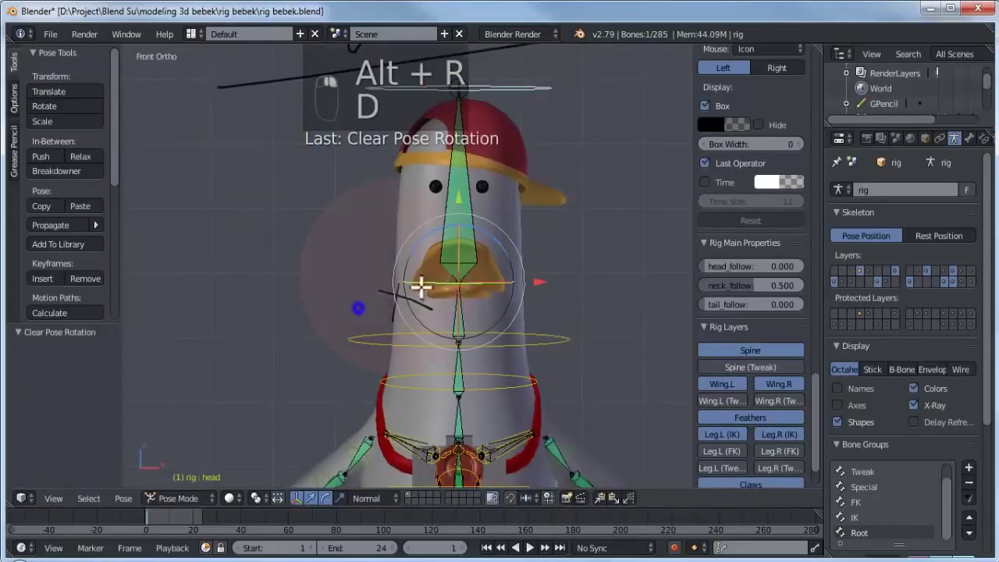
{"action": "right_click_drag", "start_coordinate": [419, 287], "coordinate": [486, 319]}
{"action": "left_click", "coordinate": [178, 498]}
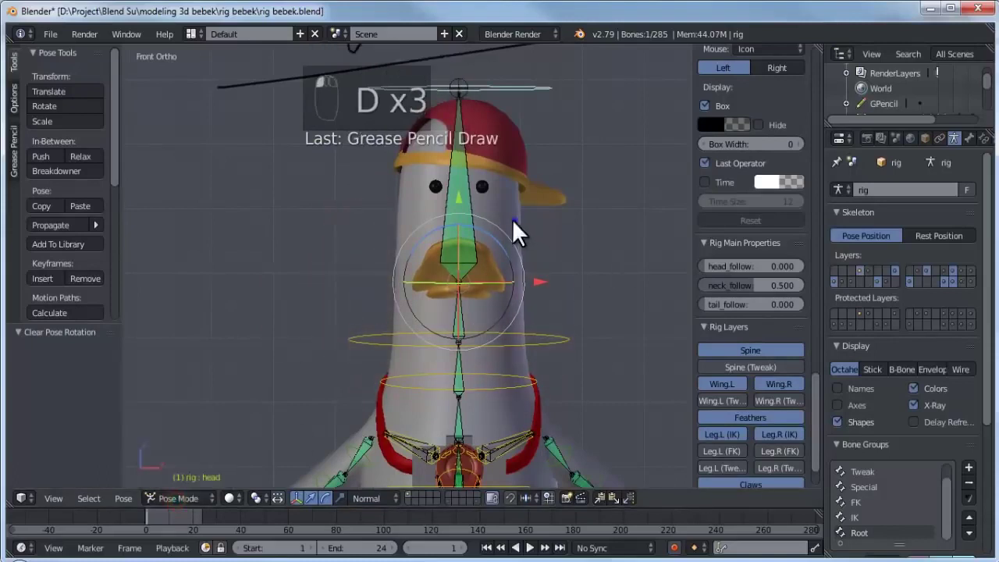
- Put the body mesh back in Weight Paint mode with wireframe display and select the DEF-head bone
{"action": "right_click", "coordinate": [512, 220]}
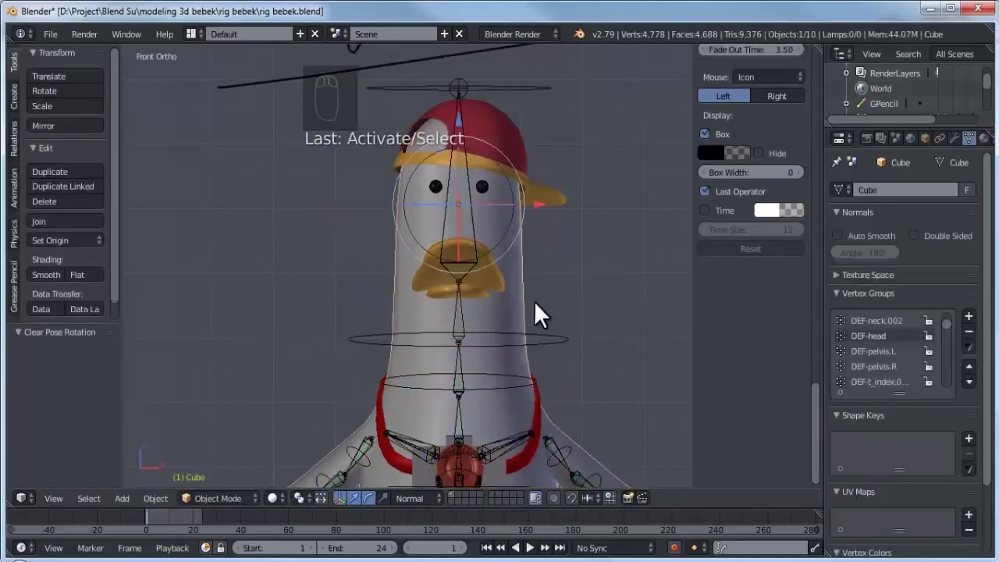
{"action": "scroll", "coordinate": [372, 292], "scroll_direction": "down", "scroll_amount": 4}
{"action": "scroll", "coordinate": [375, 252], "scroll_direction": "up", "scroll_amount": 4}
{"action": "left_click", "coordinate": [219, 498]}
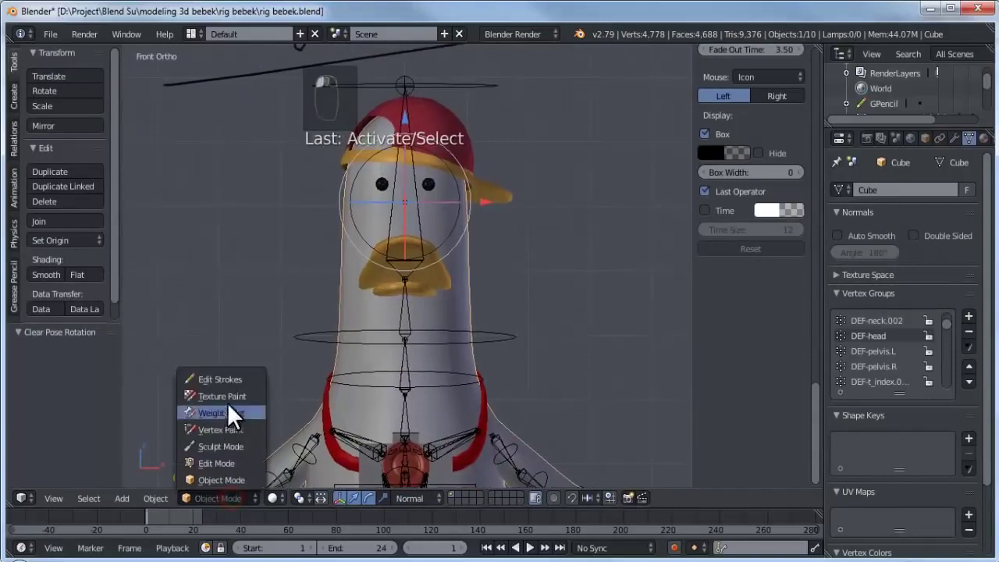
{"action": "left_click", "coordinate": [222, 412]}
{"action": "key", "text": "z"}
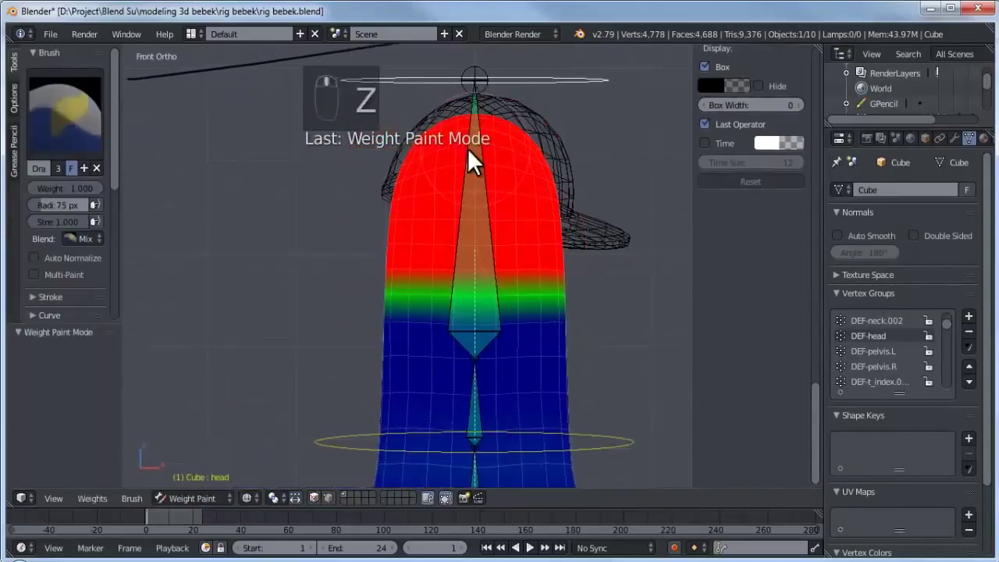
{"action": "right_click", "coordinate": [469, 150]}
{"action": "right_click", "coordinate": [539, 85]}
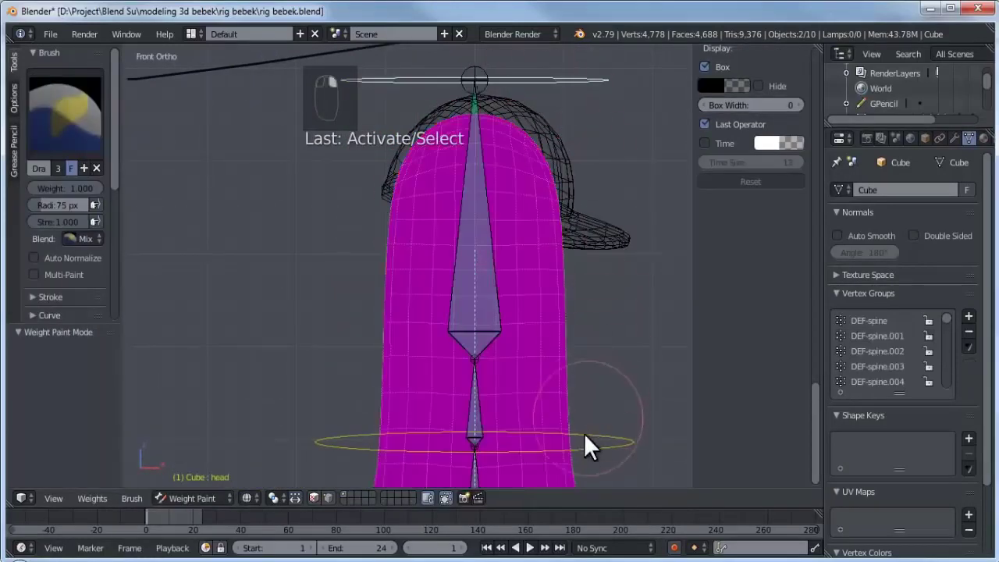
{"action": "right_click", "coordinate": [492, 324]}
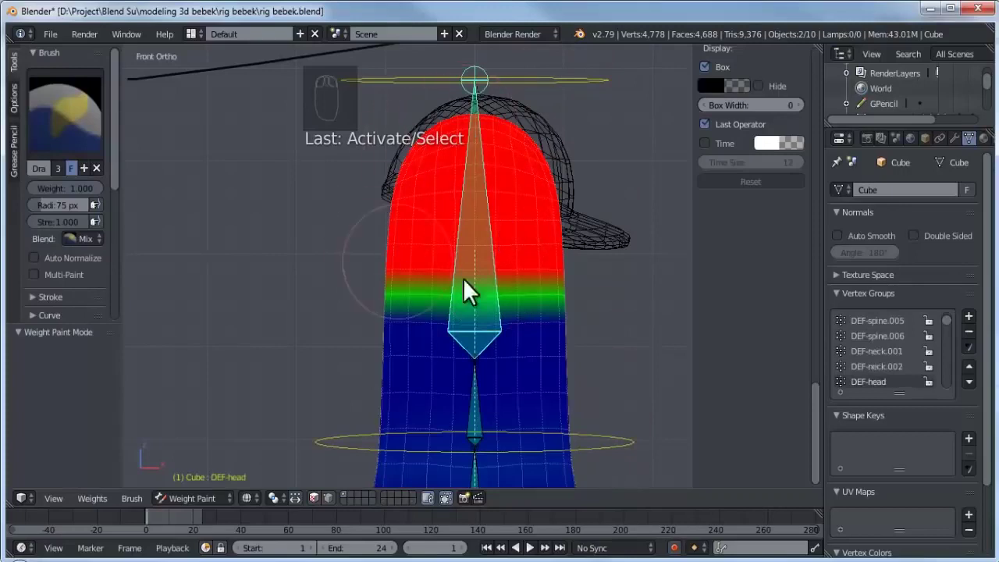
- Set the brush weight to 0.792 and paint a band across the DEF-head transition at the lower head
{"action": "scroll", "coordinate": [515, 231], "scroll_direction": "down", "scroll_amount": 2}
{"action": "scroll", "coordinate": [538, 203], "scroll_direction": "up", "scroll_amount": 3}
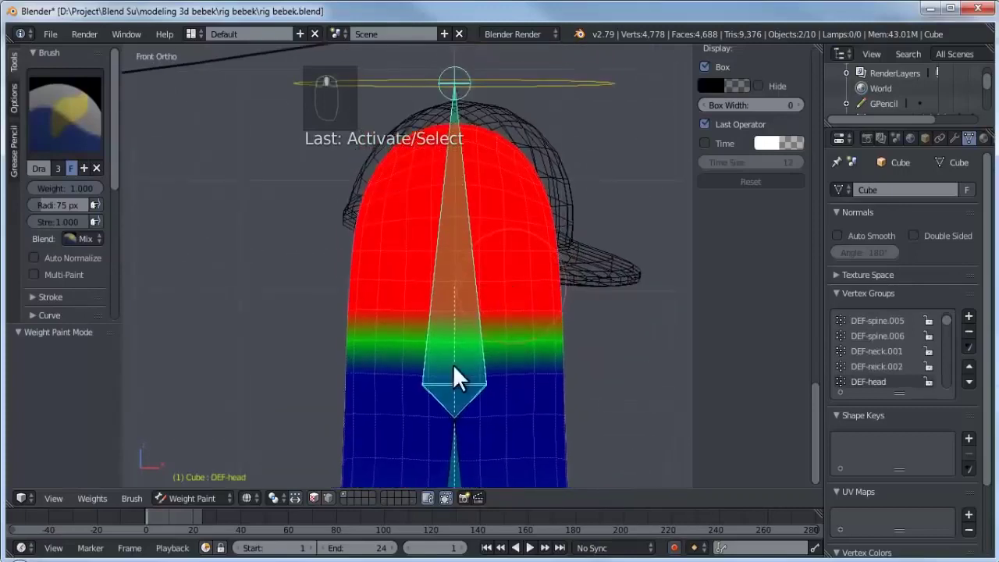
{"action": "middle_click_drag", "start_coordinate": [468, 357], "coordinate": [477, 302], "text": "shift"}
{"action": "scroll", "coordinate": [478, 302], "scroll_direction": "up", "scroll_amount": 2}
{"action": "left_click", "coordinate": [348, 289], "text": "ctrl"}
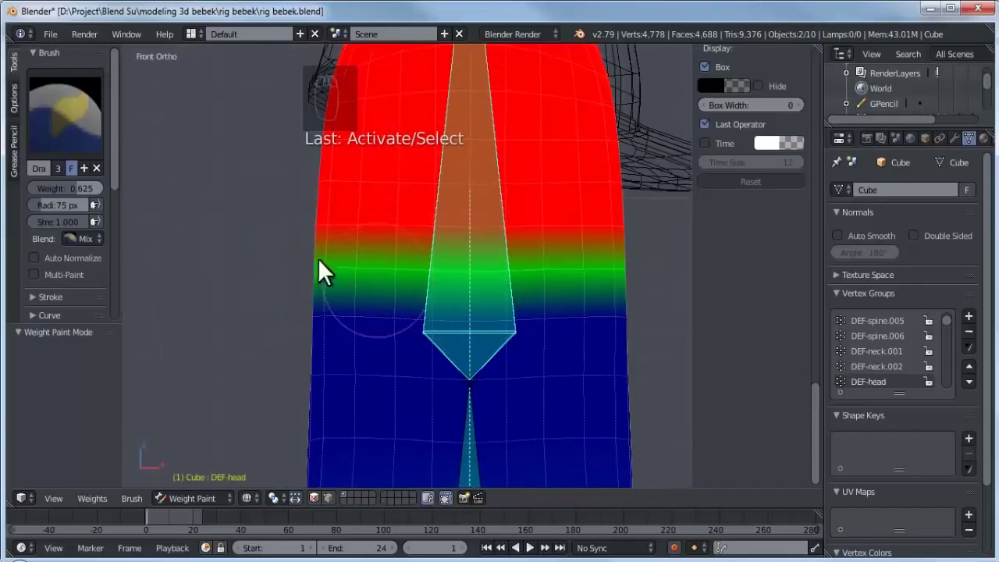
{"action": "middle_click_drag", "start_coordinate": [621, 346], "coordinate": [631, 283], "text": "shift"}
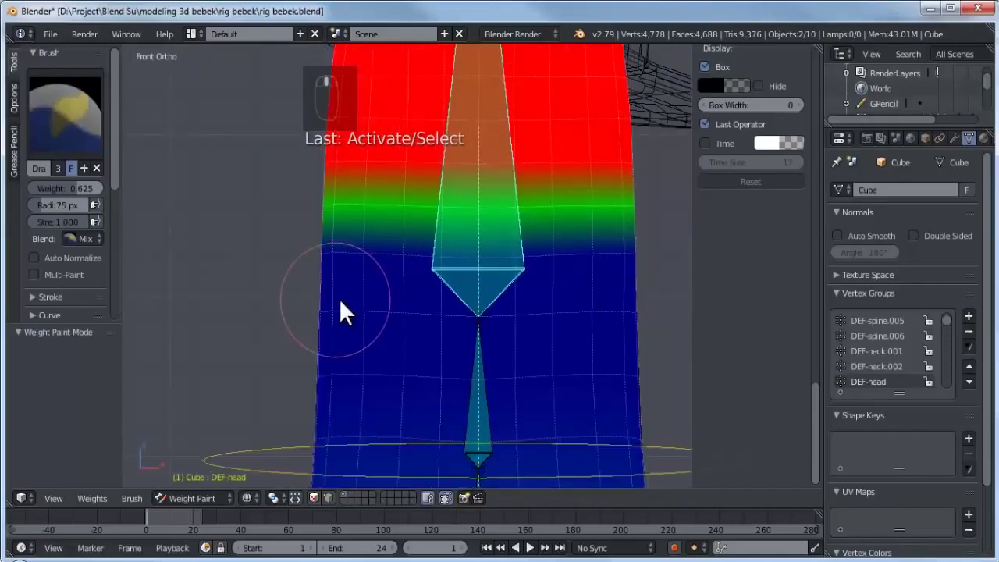
{"action": "middle_click_drag", "start_coordinate": [443, 262], "coordinate": [430, 297], "text": "shift"}
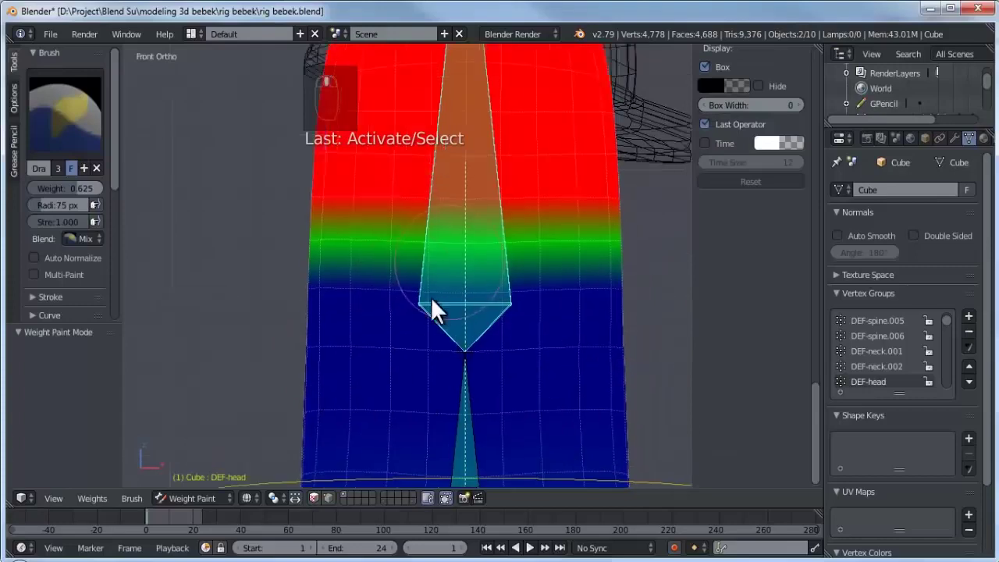
{"action": "scroll", "coordinate": [437, 297], "scroll_direction": "down", "scroll_amount": 2}
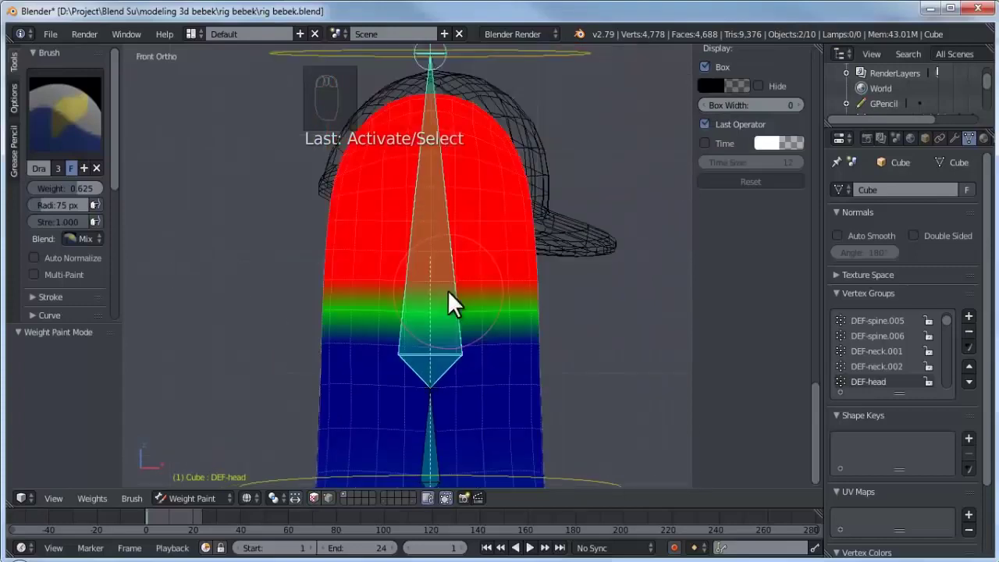
{"action": "left_click_drag", "start_coordinate": [71, 184], "coordinate": [83, 190]}
{"action": "left_click_drag", "start_coordinate": [267, 312], "coordinate": [600, 316]}
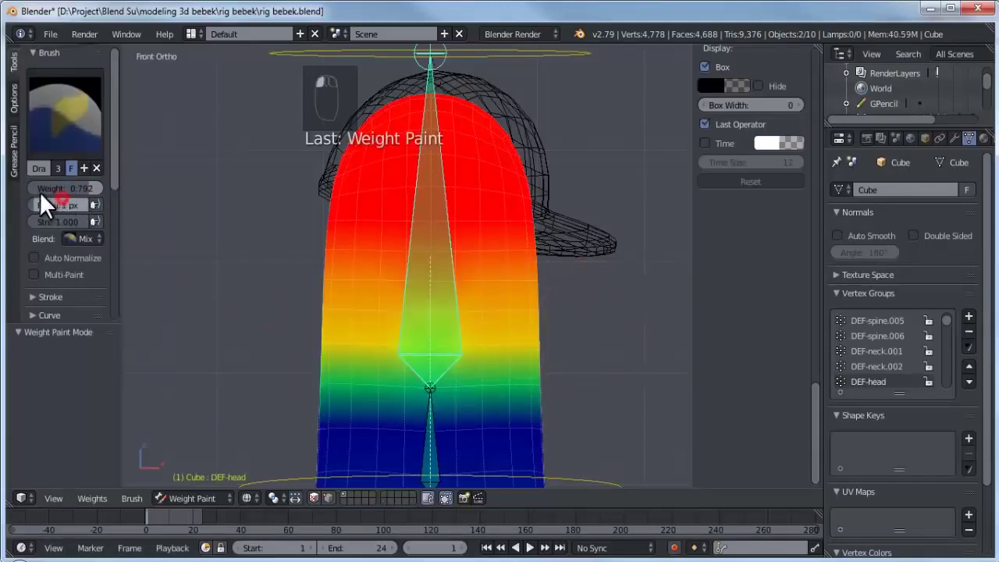
- Set the brush to weight 0.313 and radius 32 px, and paint a softer transition around the head bone's base
{"action": "key", "text": "ctrl+z"}
{"action": "key", "text": "f"}
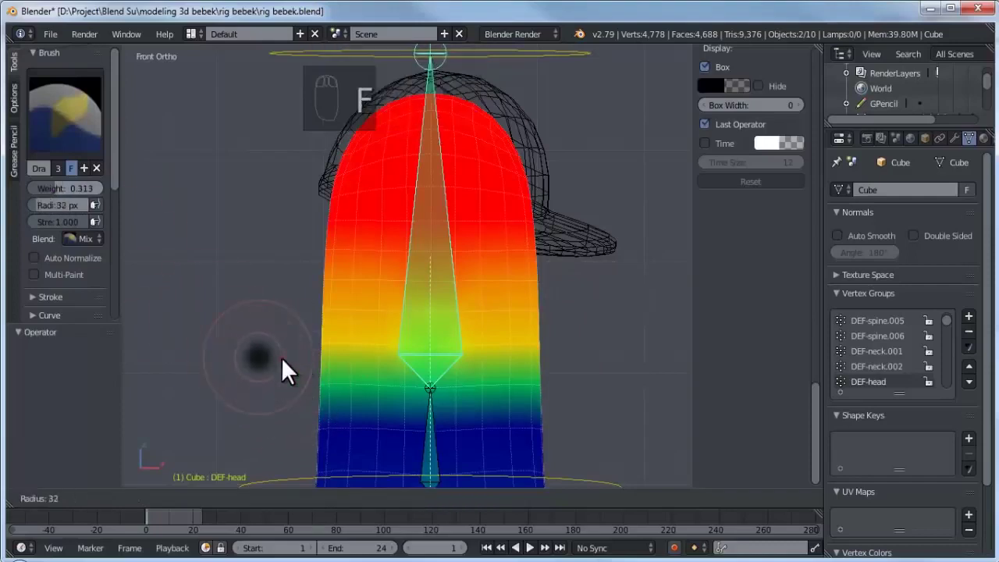
{"action": "left_click", "coordinate": [282, 359]}
{"action": "middle_click_drag", "start_coordinate": [302, 392], "coordinate": [288, 354], "text": "shift"}
{"action": "mouse_move", "coordinate": [561, 329]}
{"action": "left_mouse_down"}
{"action": "mouse_move", "coordinate": [290, 330]}
{"action": "mouse_move", "coordinate": [576, 329]}
{"action": "left_mouse_up"}
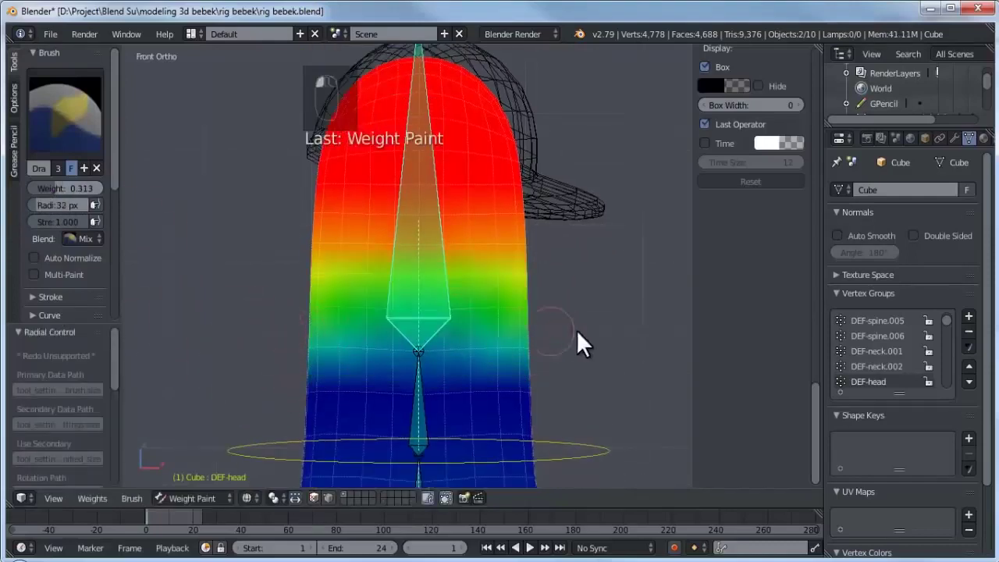
- Select the DEF-neck.002 bone, set the brush weight to 0.708, and paint across the middle of its neck band
{"action": "middle_click_drag", "start_coordinate": [562, 312], "coordinate": [417, 293], "text": "shift"}
{"action": "scroll", "coordinate": [418, 294], "scroll_direction": "down", "scroll_amount": 3}
{"action": "scroll", "coordinate": [418, 295], "scroll_direction": "up", "scroll_amount": 2}
{"action": "right_click", "coordinate": [397, 330]}
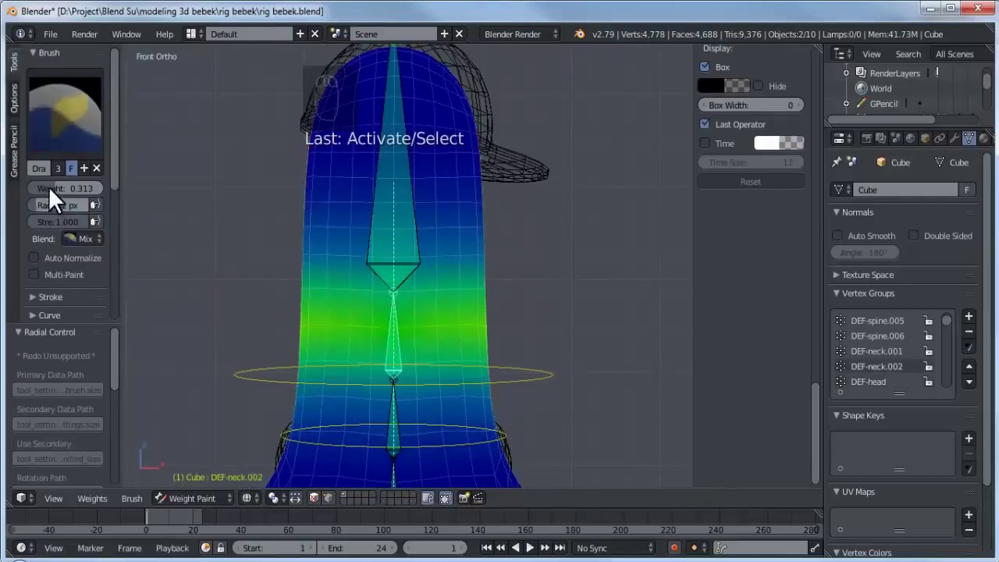
{"action": "left_click_drag", "start_coordinate": [60, 181], "coordinate": [82, 181]}
{"action": "mouse_move", "coordinate": [286, 326]}
{"action": "left_mouse_down"}
{"action": "mouse_move", "coordinate": [519, 310]}
{"action": "mouse_move", "coordinate": [241, 346]}
{"action": "left_mouse_up"}
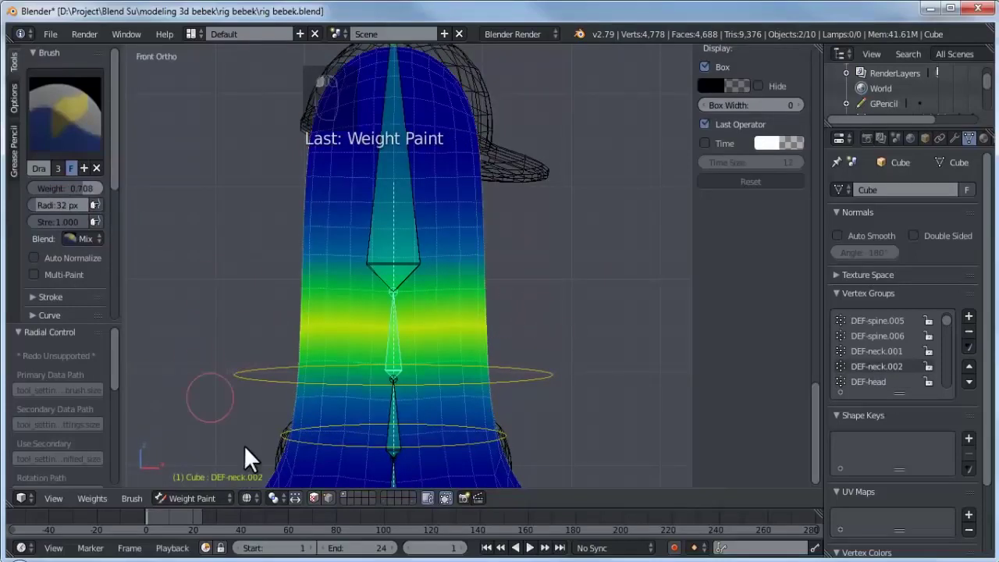
- Return the body mesh to Object Mode with solid display and test the neck bend with trial rotations of the neck and head controls
{"action": "key", "text": "ctrl+Tab"}
{"action": "key", "text": "z"}
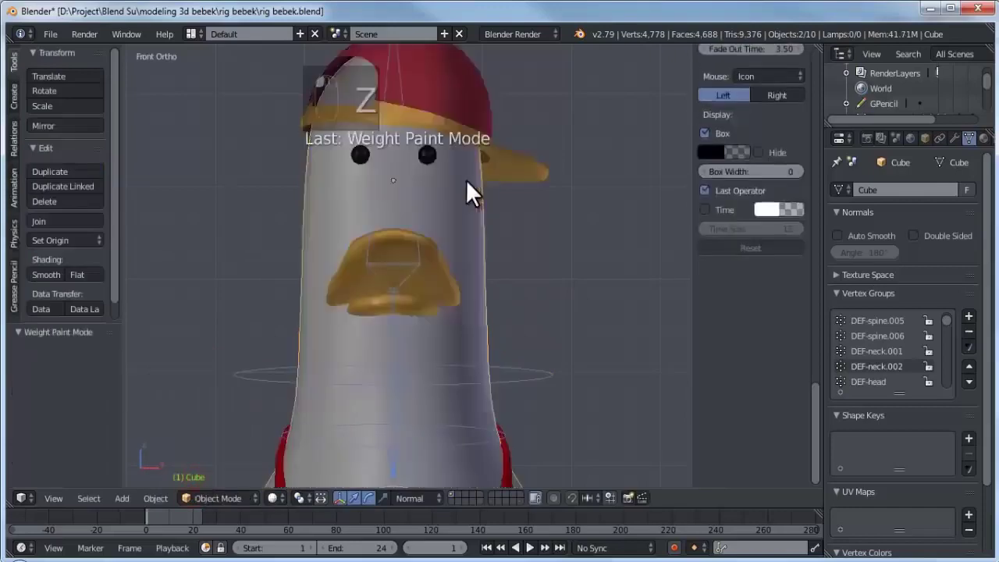
{"action": "scroll", "coordinate": [500, 172], "scroll_direction": "up", "scroll_amount": 3, "text": "shift"}
{"action": "right_click", "coordinate": [508, 134]}
{"action": "scroll", "coordinate": [510, 138], "scroll_direction": "up", "scroll_amount": 1, "text": "shift"}
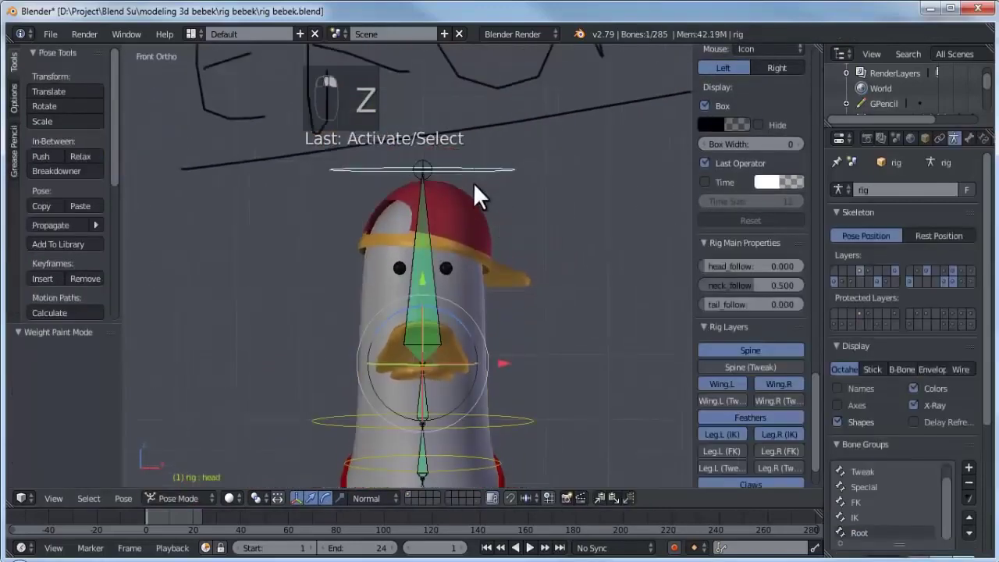
{"action": "key", "text": "r"}
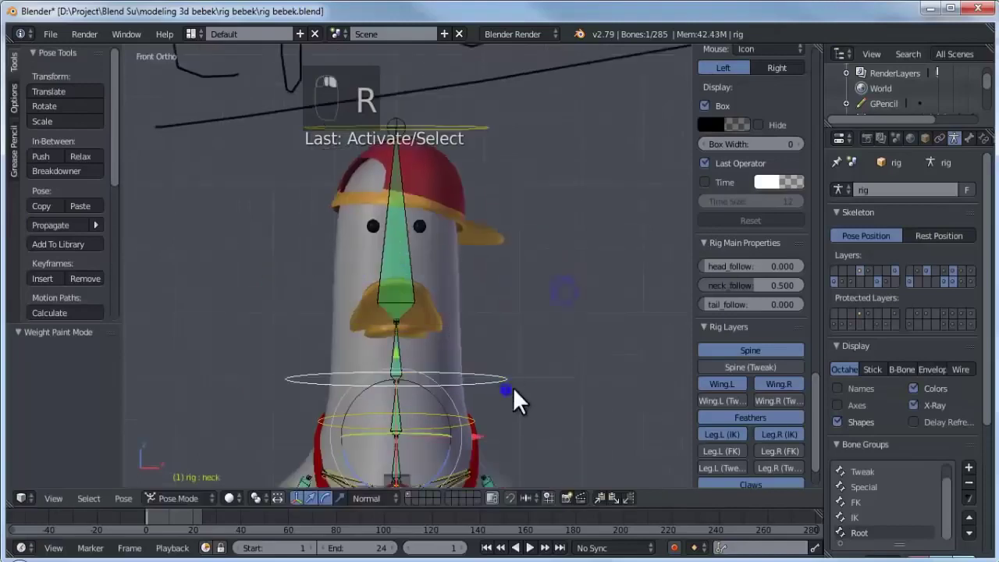
{"action": "key", "text": "r"}
{"action": "right_click", "coordinate": [528, 212]}
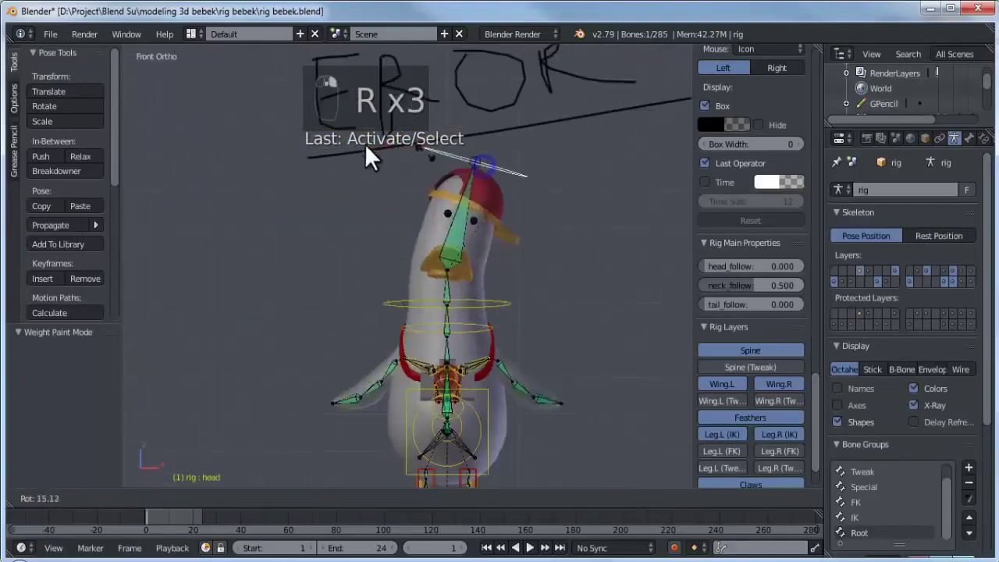
{"action": "key", "text": "r"}
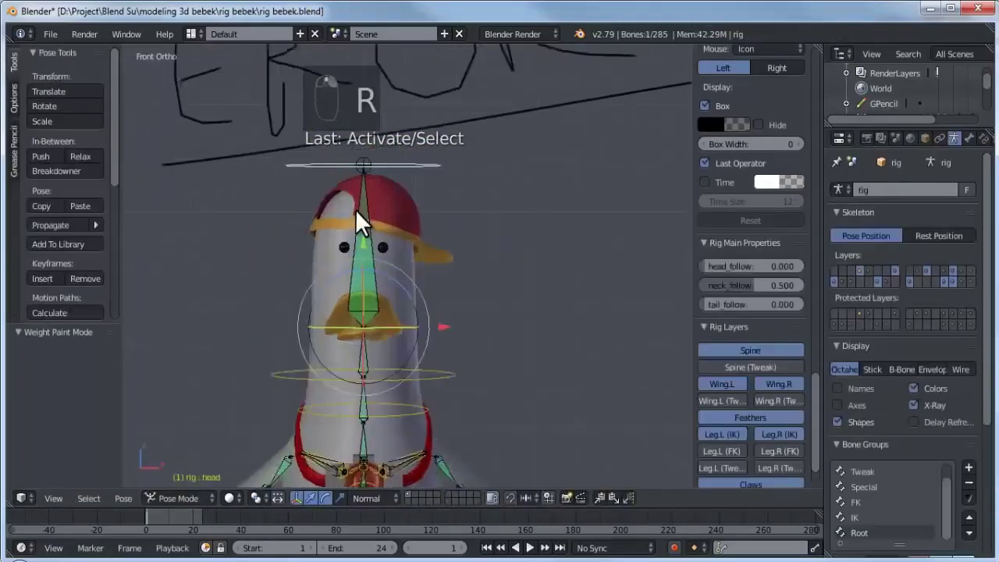
- Select the DEF-head bone to identify its layer and hide the deform bones of the rig
{"action": "scroll", "coordinate": [355, 209], "scroll_direction": "up", "scroll_amount": 2}
{"action": "right_click", "coordinate": [389, 252]}
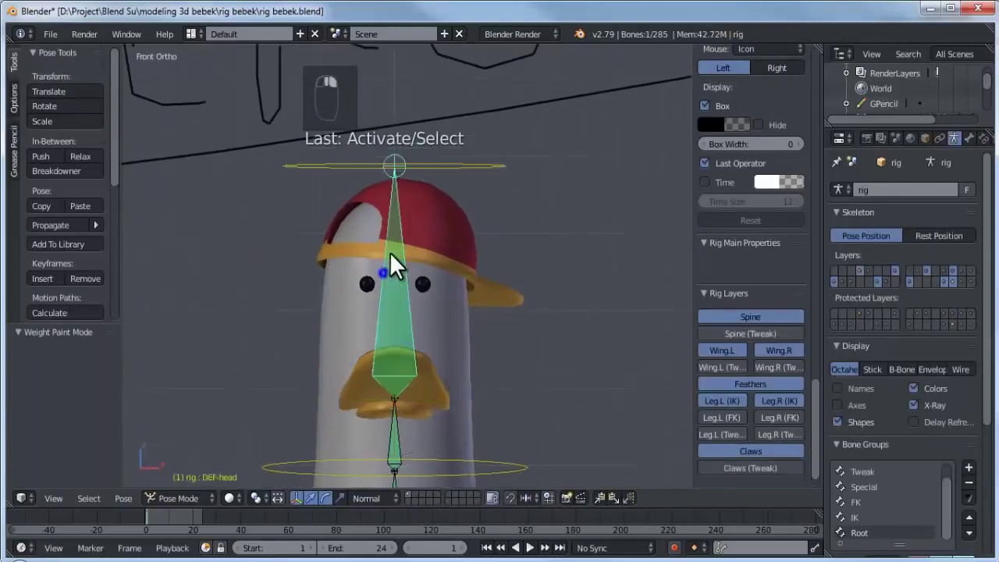
{"action": "scroll", "coordinate": [407, 256], "scroll_direction": "down", "scroll_amount": 3}
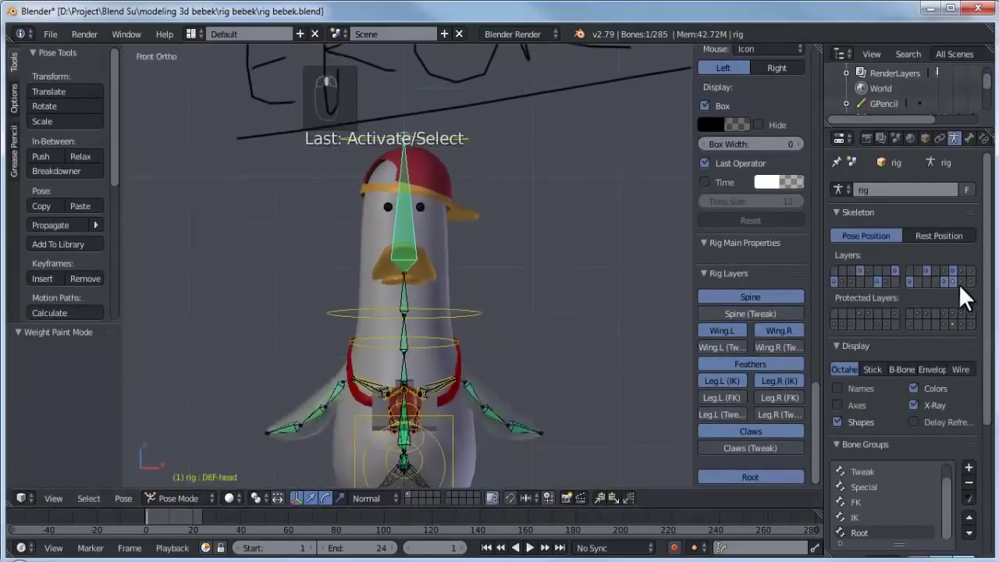
- Try rotating the neck control in the right side view and moving the torso control in the front view
{"action": "key", "text": "KP_3"}
{"action": "right_click", "coordinate": [367, 262]}
{"action": "key", "text": "r"}
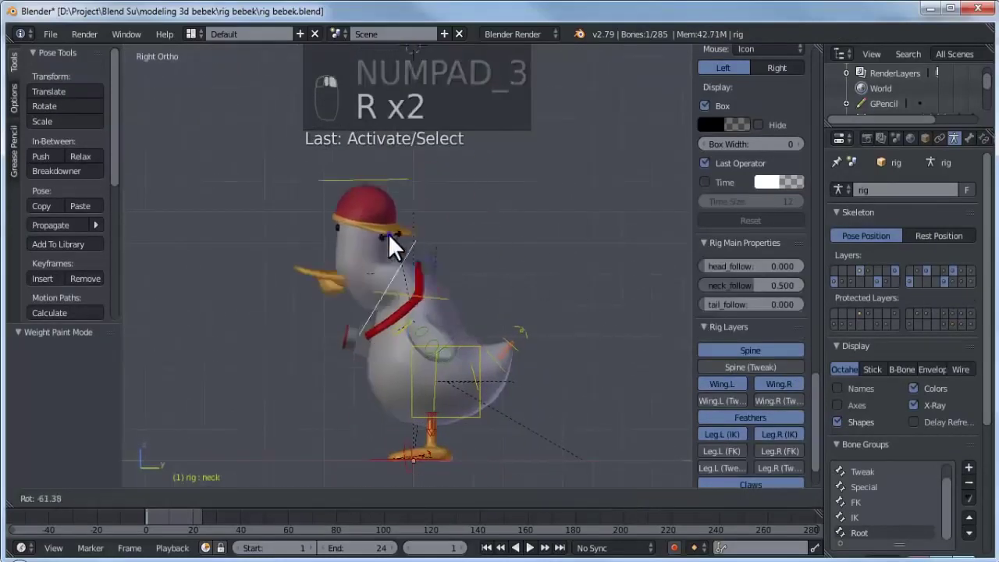
{"action": "right_click", "coordinate": [443, 320]}
{"action": "key", "text": "KP_1"}
{"action": "right_click", "coordinate": [447, 320]}
{"action": "key", "text": "g"}
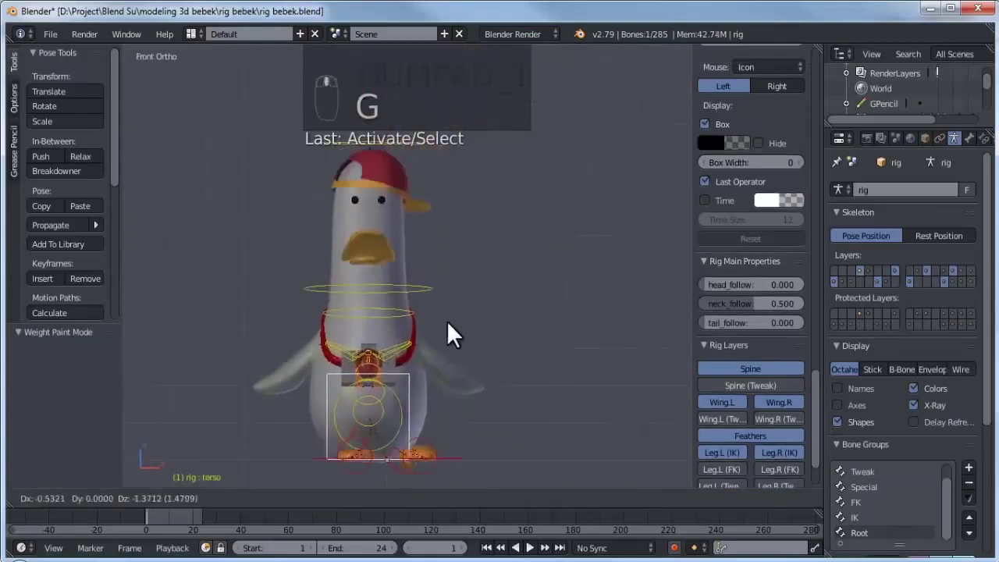
- Rotate the torso control -19.3° in the front view and shift it by -0.617 on X and -0.096 on Z
{"action": "scroll", "coordinate": [473, 363], "scroll_direction": "up", "scroll_amount": 1}
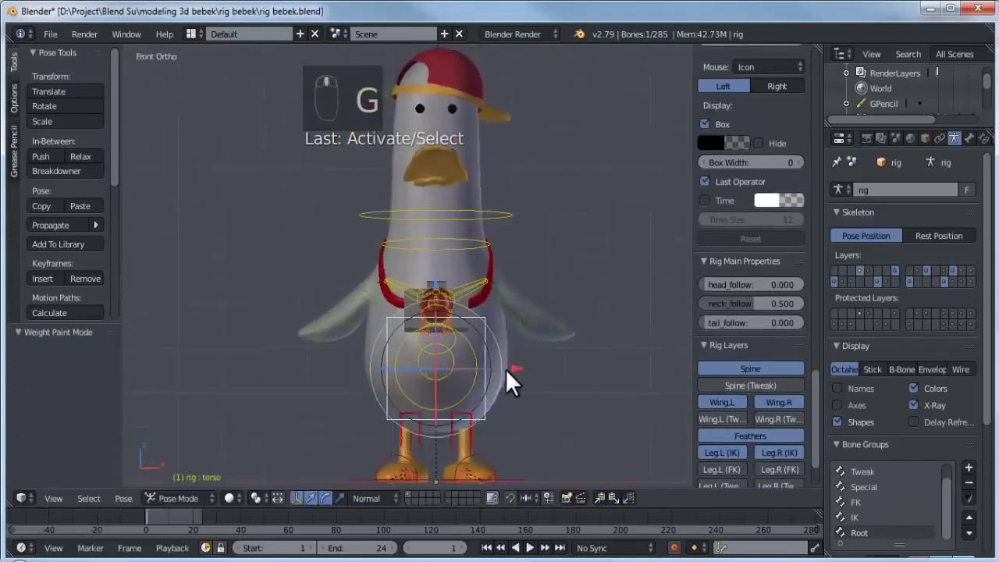
{"action": "middle_click_drag", "start_coordinate": [505, 368], "coordinate": [475, 326], "text": "shift"}
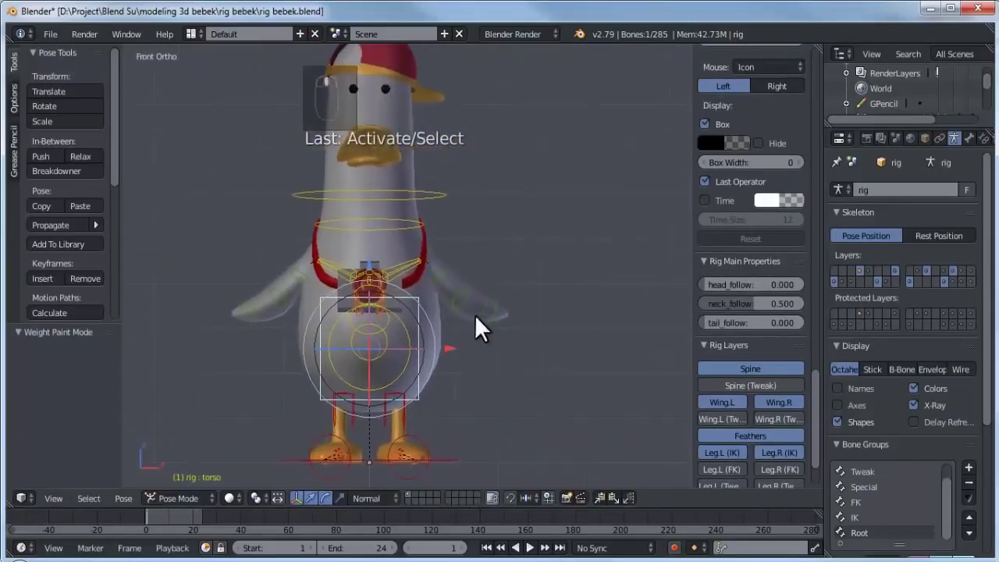
{"action": "key", "text": "r"}
{"action": "left_click", "coordinate": [549, 255]}
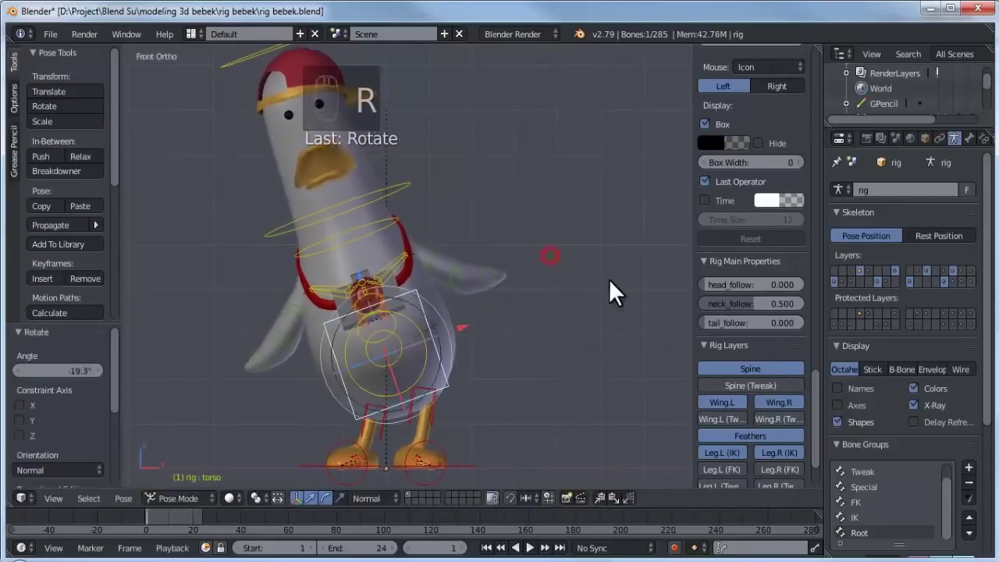
{"action": "key", "text": "g"}
{"action": "left_click", "coordinate": [415, 321]}
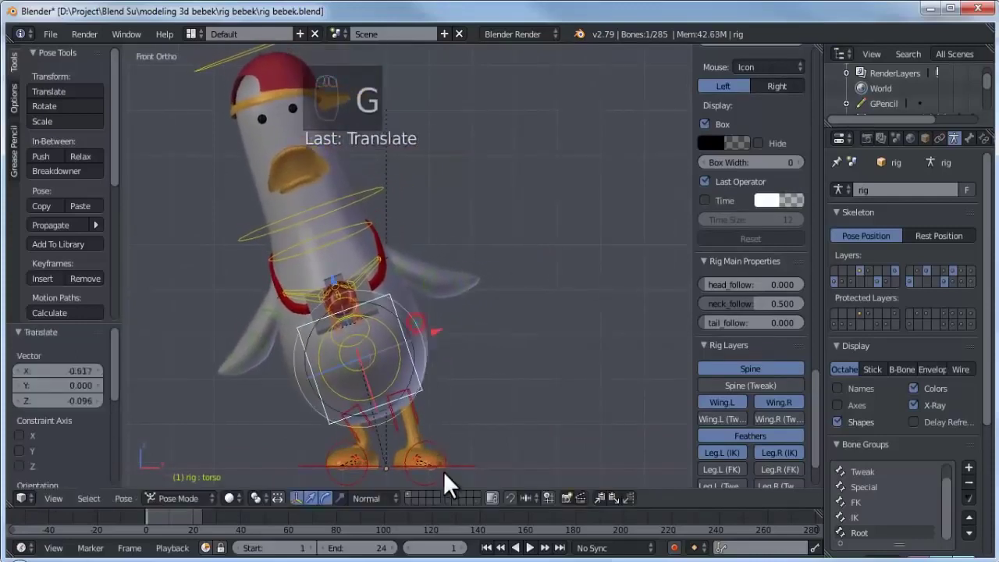
- Lift the left foot IK control off the ground in the front view and rotate it -38.4°
{"action": "left_click", "coordinate": [453, 468]}
{"action": "key", "text": "g"}
{"action": "key", "text": "KP_1"}
{"action": "key", "text": "g"}
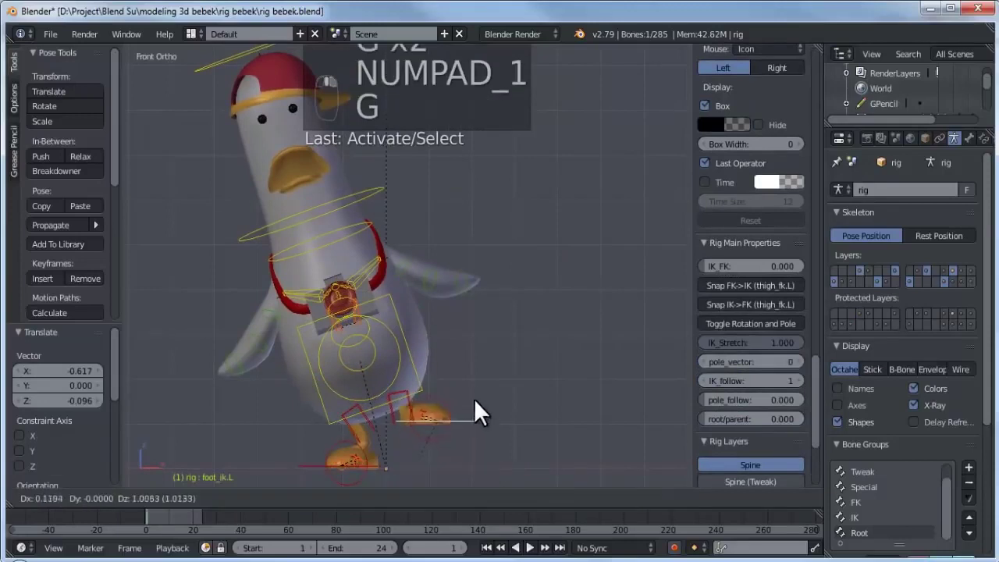
{"action": "left_click", "coordinate": [452, 403]}
{"action": "scroll", "coordinate": [468, 390], "scroll_direction": "up", "scroll_amount": 3}
{"action": "key", "text": "r"}
{"action": "left_click", "coordinate": [511, 288]}
- Turn the left foot IK control with a trackball rotation and move it 0.474 on X and 0.059 on Z
{"action": "key", "text": "r"}
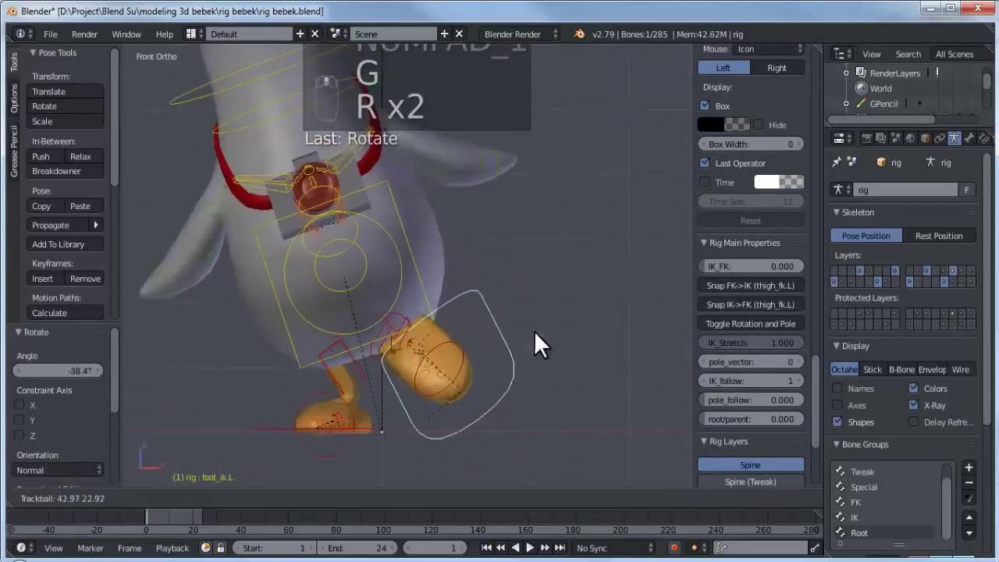
{"action": "left_click", "coordinate": [546, 298]}
{"action": "key", "text": "g"}
{"action": "left_click", "coordinate": [548, 302]}
- Rotate the right shoulder control, and rotate the left shoulder control -17.4° to raise its wing
{"action": "middle_click_drag", "start_coordinate": [479, 325], "coordinate": [580, 437], "text": "shift"}
{"action": "right_click", "coordinate": [376, 315]}
{"action": "key", "text": "r"}
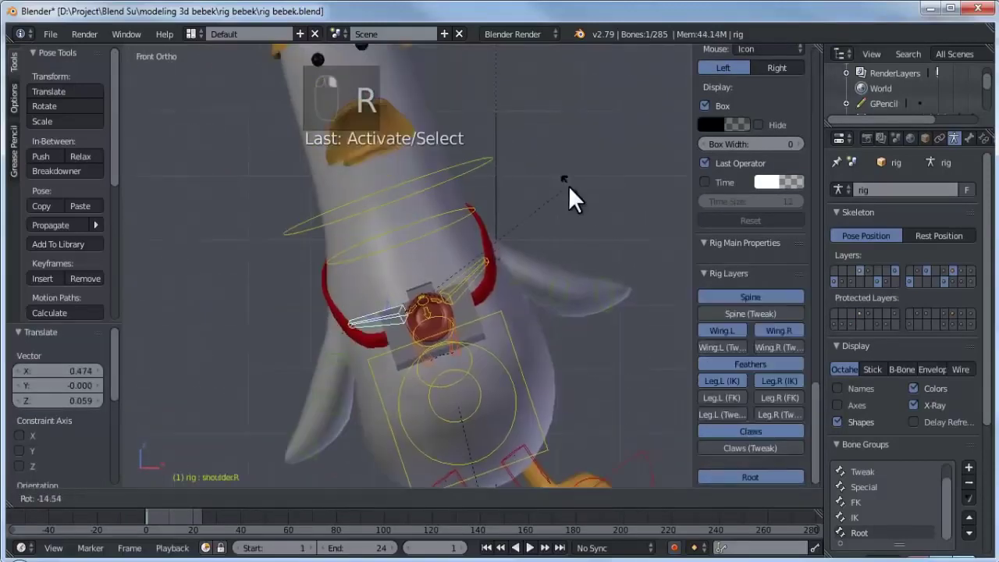
{"action": "left_click", "coordinate": [579, 194]}
{"action": "right_click", "coordinate": [462, 286]}
{"action": "key", "text": "r"}
{"action": "left_click", "coordinate": [557, 186]}
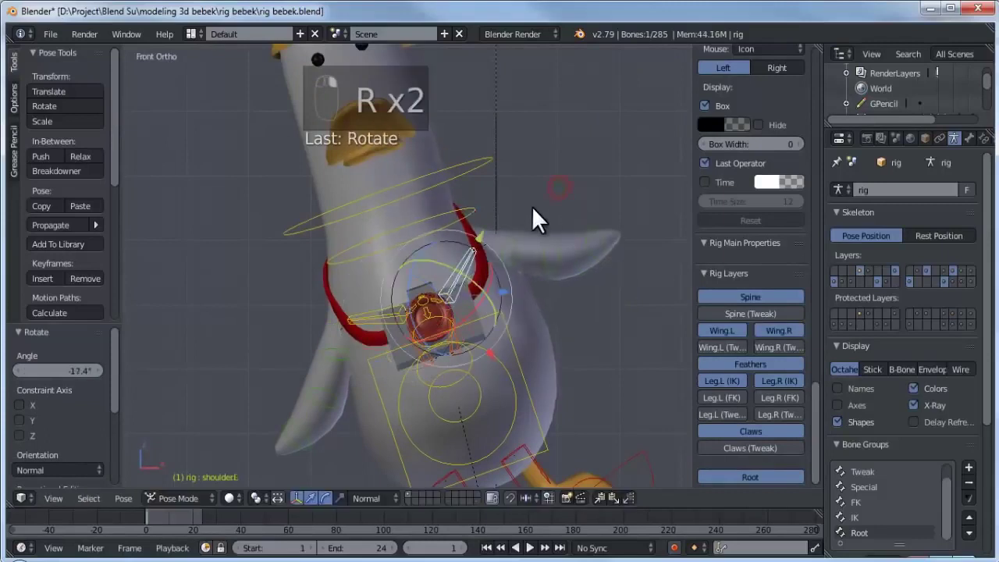
- Rotate the root control -9.87° about the global Z axis
{"action": "scroll", "coordinate": [546, 210], "scroll_direction": "down", "scroll_amount": 3}
{"action": "right_click", "coordinate": [584, 221]}
{"action": "key", "text": "r"}
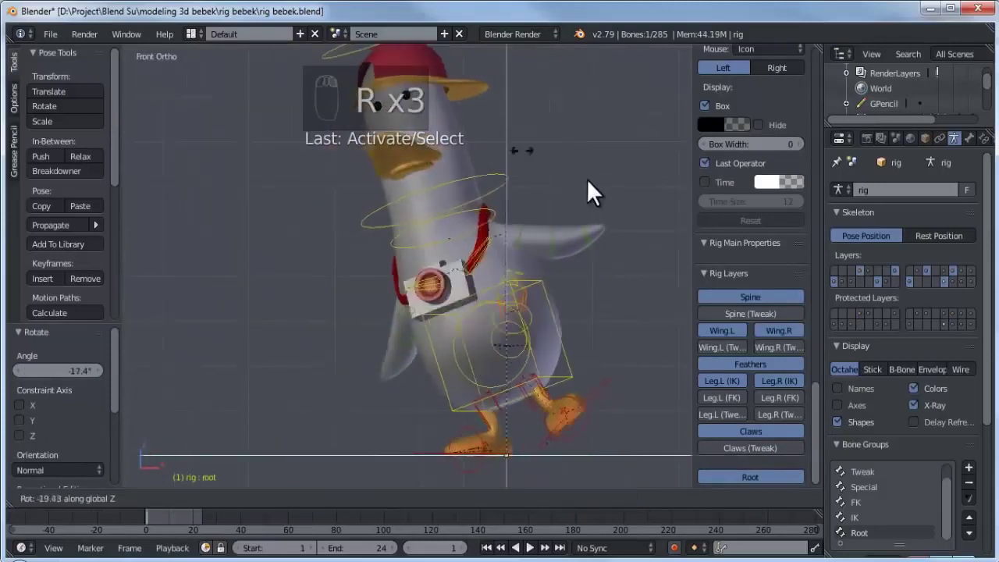
{"action": "left_click", "coordinate": [550, 174]}
- Rotate the Wing.001.R control and the outer right wing control to bend the right wing
{"action": "middle_click_drag", "start_coordinate": [550, 173], "coordinate": [357, 321]}
{"action": "right_click", "coordinate": [373, 372]}
{"action": "scroll", "coordinate": [356, 321], "scroll_direction": "up", "scroll_amount": 1}
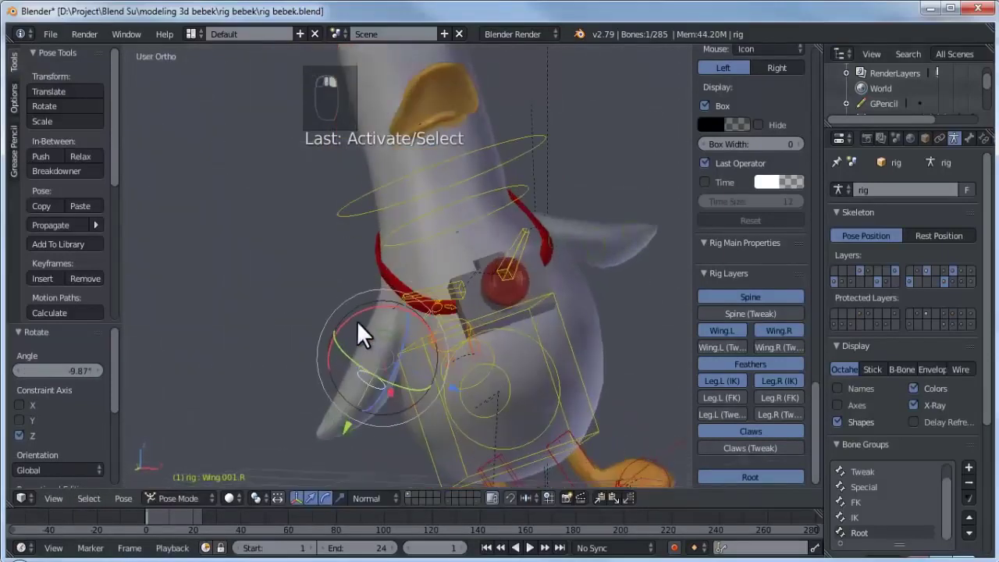
{"action": "left_click_drag", "start_coordinate": [361, 317], "coordinate": [394, 318]}
{"action": "right_click", "coordinate": [299, 369]}
{"action": "right_click", "coordinate": [301, 369]}
{"action": "left_click_drag", "start_coordinate": [309, 337], "coordinate": [351, 331]}
- Bend the left wing by rotating its wing controls, the outer one 20.7° about the X axis
{"action": "middle_click_drag", "start_coordinate": [648, 238], "coordinate": [569, 234]}
{"action": "right_click", "coordinate": [500, 234]}
{"action": "left_click_drag", "start_coordinate": [461, 201], "coordinate": [516, 225]}
{"action": "right_click", "coordinate": [544, 260]}
{"action": "right_click", "coordinate": [542, 262]}
- Turn the head control with a trackball rotation in the front view and tilt it with a plain rotation
{"action": "key", "text": "KP_1"}
{"action": "key", "text": "KP_1"}
{"action": "scroll", "coordinate": [483, 211], "scroll_direction": "down", "scroll_amount": 2}
{"action": "right_click", "coordinate": [447, 178]}
{"action": "key", "text": "r"}
{"action": "key", "text": "r"}
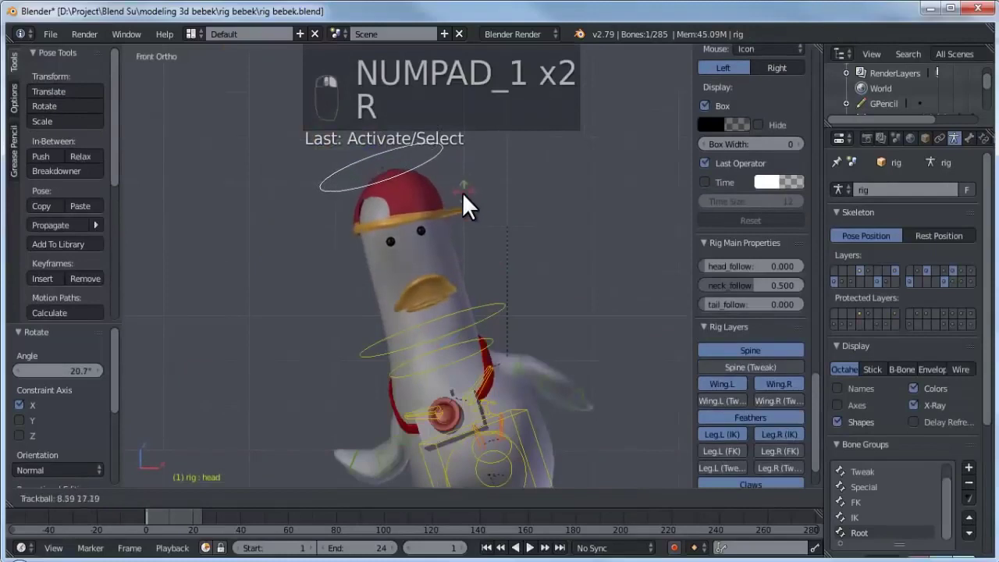
{"action": "left_click", "coordinate": [484, 184]}
{"action": "key", "text": "r"}
{"action": "left_click", "coordinate": [532, 170]}
- Refine the bend of the neck by rotating the neck and head controls in turn, including a -15° head rotation
{"action": "right_click", "coordinate": [489, 316]}
{"action": "key", "text": "r"}
{"action": "left_click", "coordinate": [517, 345]}
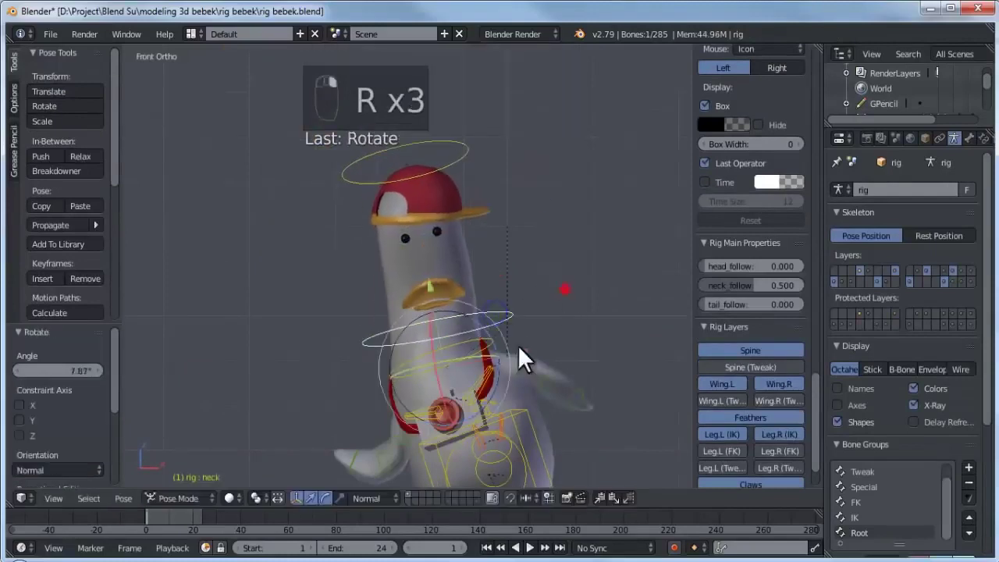
{"action": "key", "text": "r"}
{"action": "left_click", "coordinate": [443, 151]}
{"action": "right_click", "coordinate": [443, 151]}
{"action": "key", "text": "r"}
{"action": "left_click", "coordinate": [474, 141]}
{"action": "key", "text": "r"}
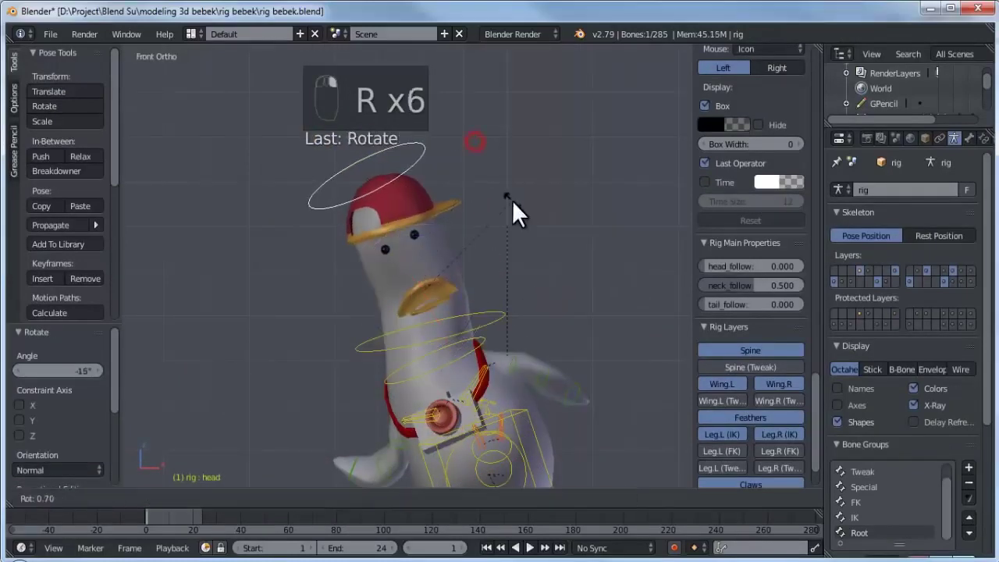
{"action": "left_click", "coordinate": [556, 250]}
{"action": "right_click", "coordinate": [538, 316]}
{"action": "key", "text": "r"}
{"action": "left_click", "coordinate": [559, 283]}
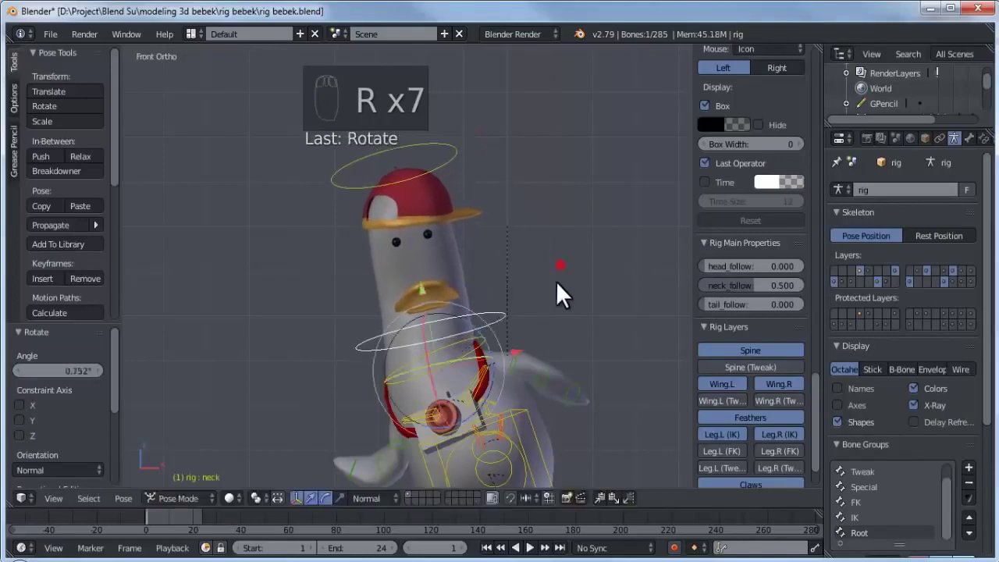
- Deselect all bones, look over the pose, and try rotating the chest control in the front view
{"action": "key", "text": "a"}
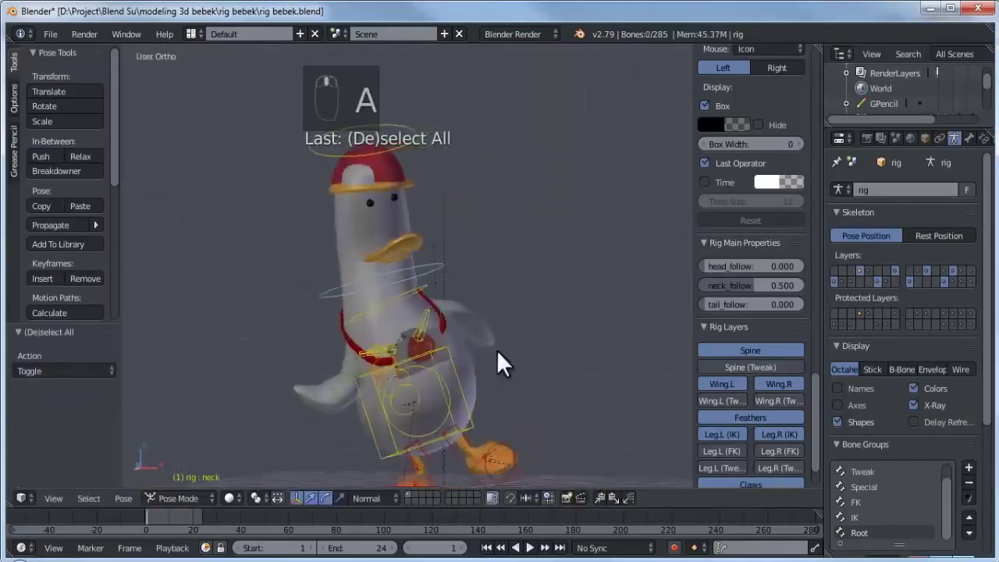
{"action": "key", "text": "KP_1"}
{"action": "middle_click_drag", "start_coordinate": [485, 356], "coordinate": [432, 370], "text": "shift"}
{"action": "right_click", "coordinate": [408, 272]}
{"action": "key", "text": "r"}
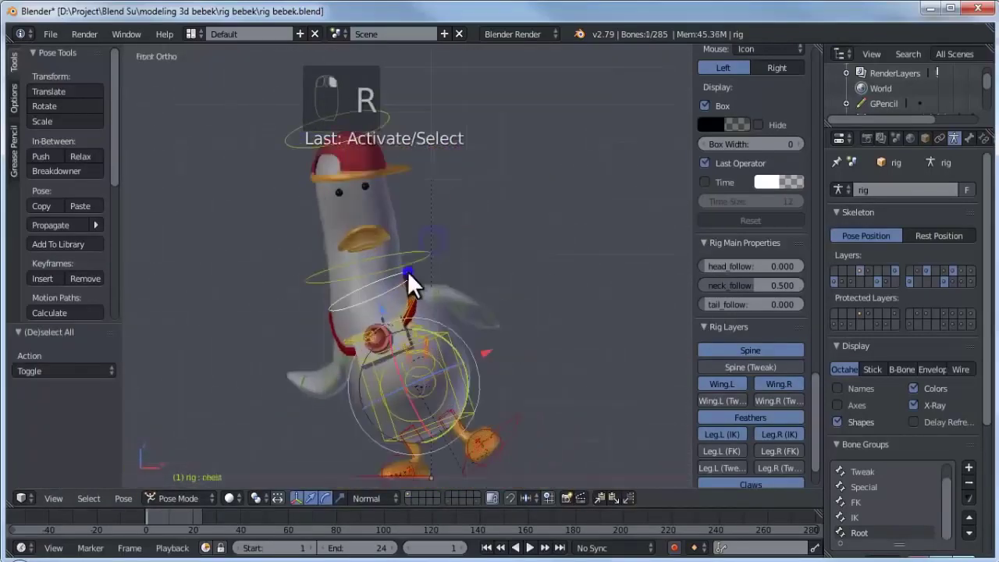
{"action": "key", "text": "r"}
{"action": "right_click", "coordinate": [558, 336]}
- Try moving the raised left foot IK control and deselect all bones
{"action": "right_click", "coordinate": [516, 426]}
{"action": "key", "text": "g"}
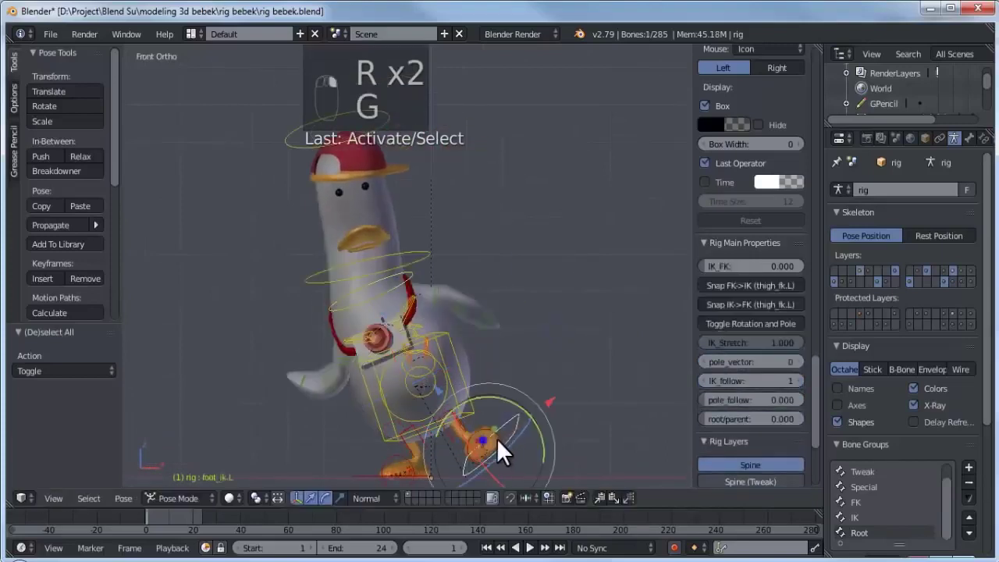
{"action": "left_click", "coordinate": [517, 375]}
{"action": "key", "text": "a"}
{"action": "key", "text": "a"}
{"action": "key", "text": "a"}
{"action": "key", "text": "a"}
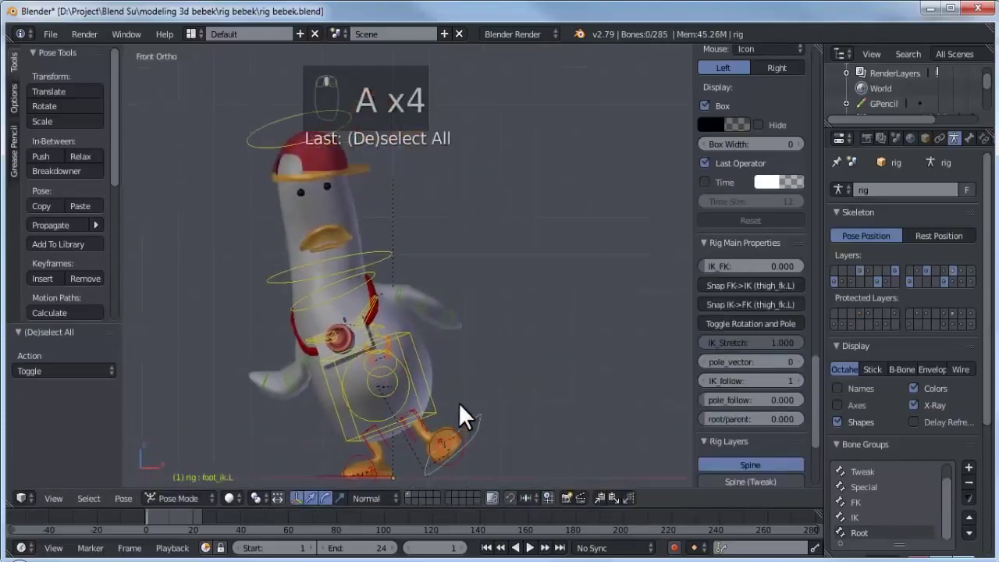